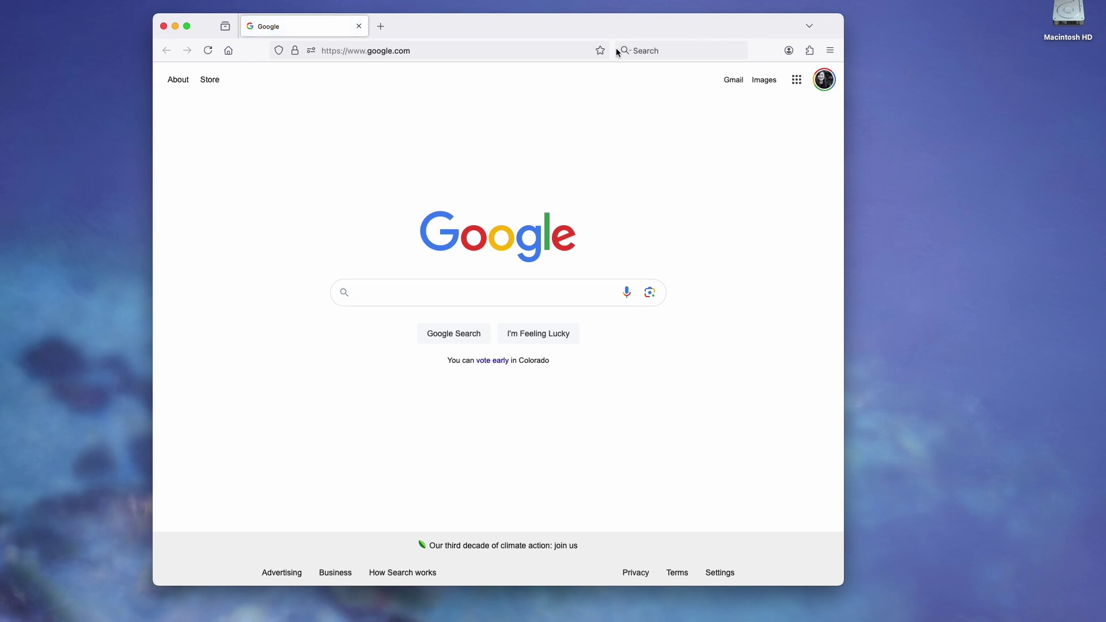
# Search Google for 'openfast github' and open the 'OpenFAST - GitHub' organization page.
pyautogui.click(560, 51)
pyautogui.write('openfas')
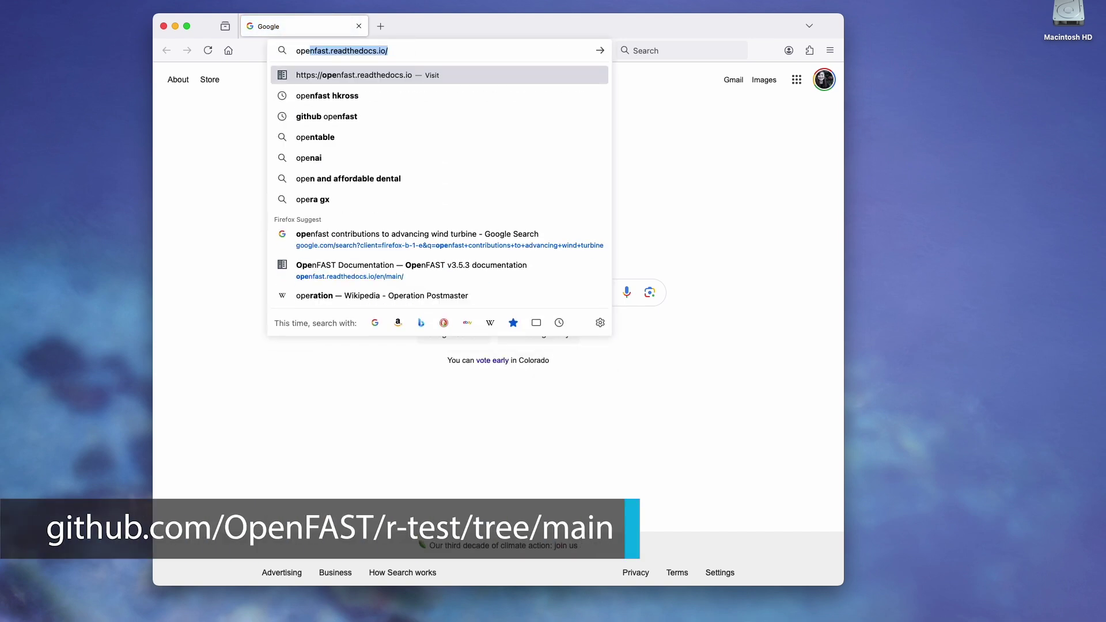
pyautogui.write('t github')
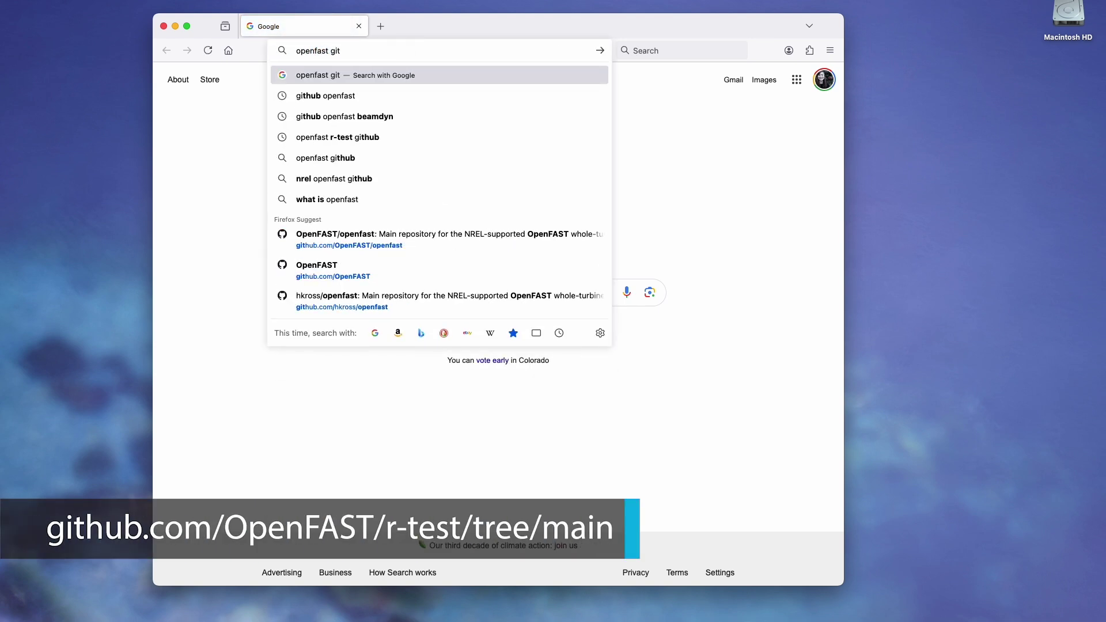
pyautogui.press('Return')
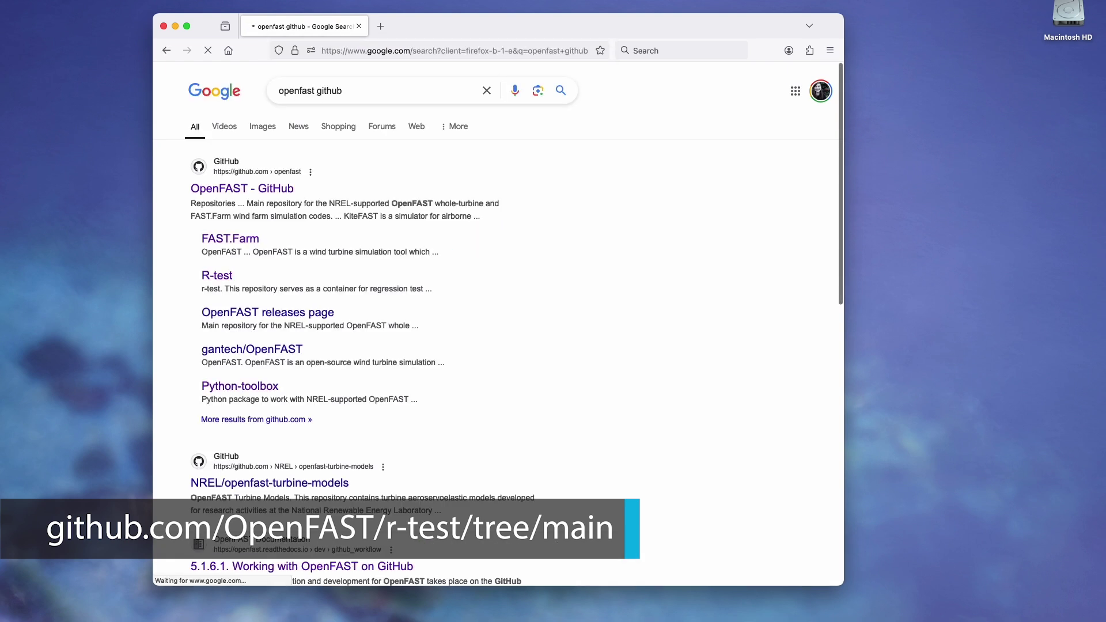
pyautogui.click(278, 189)
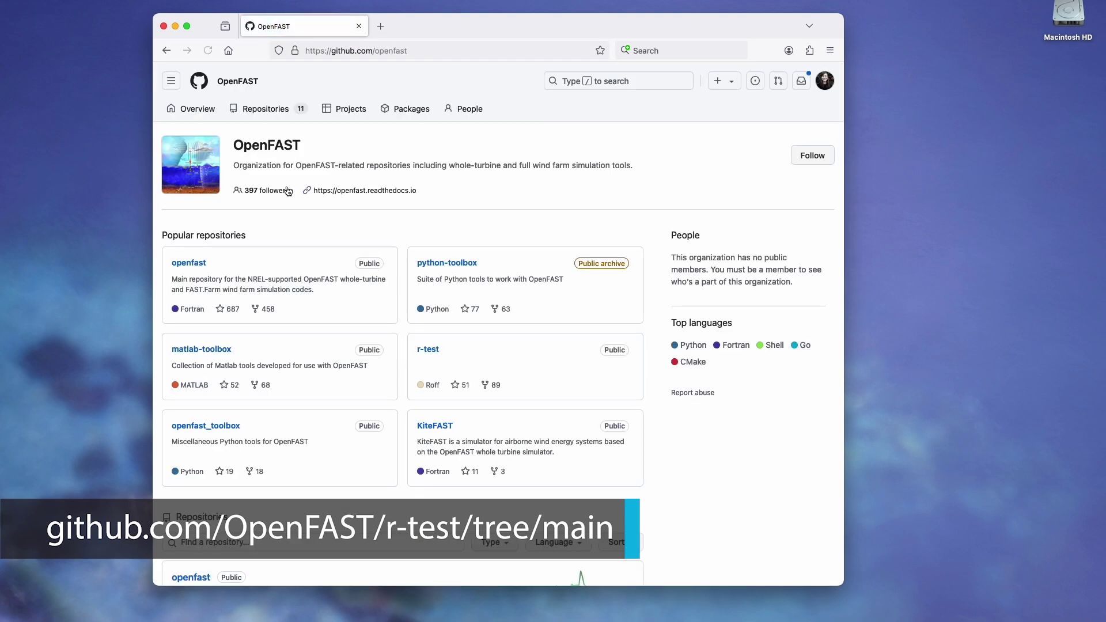
# Download the r-test repository as r-test-main.zip, then close Firefox.
pyautogui.click(427, 351)
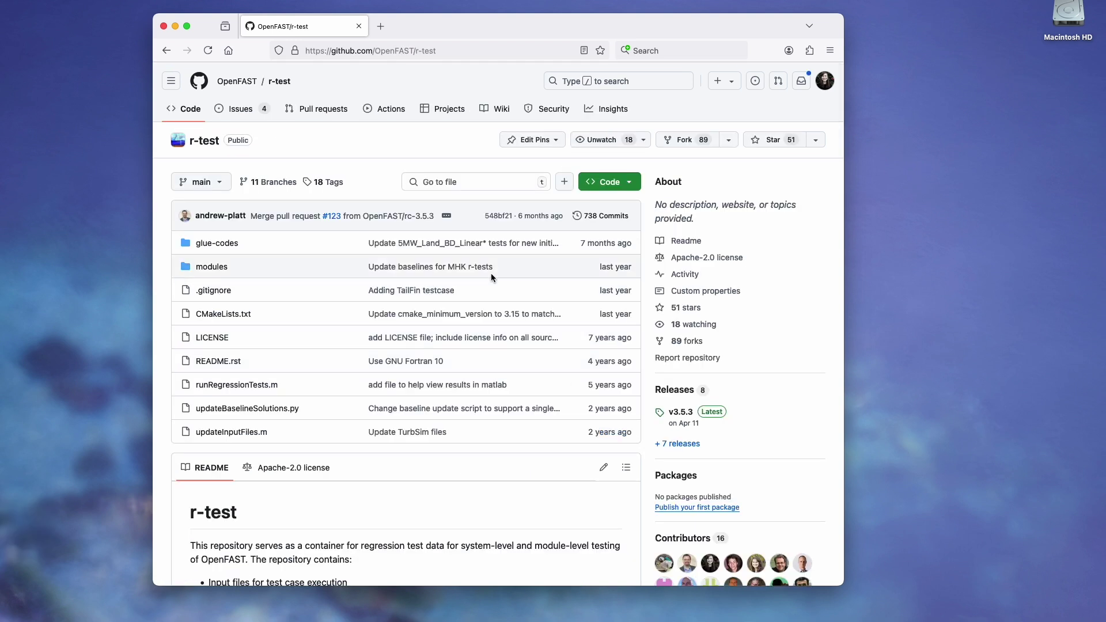
pyautogui.click(630, 184)
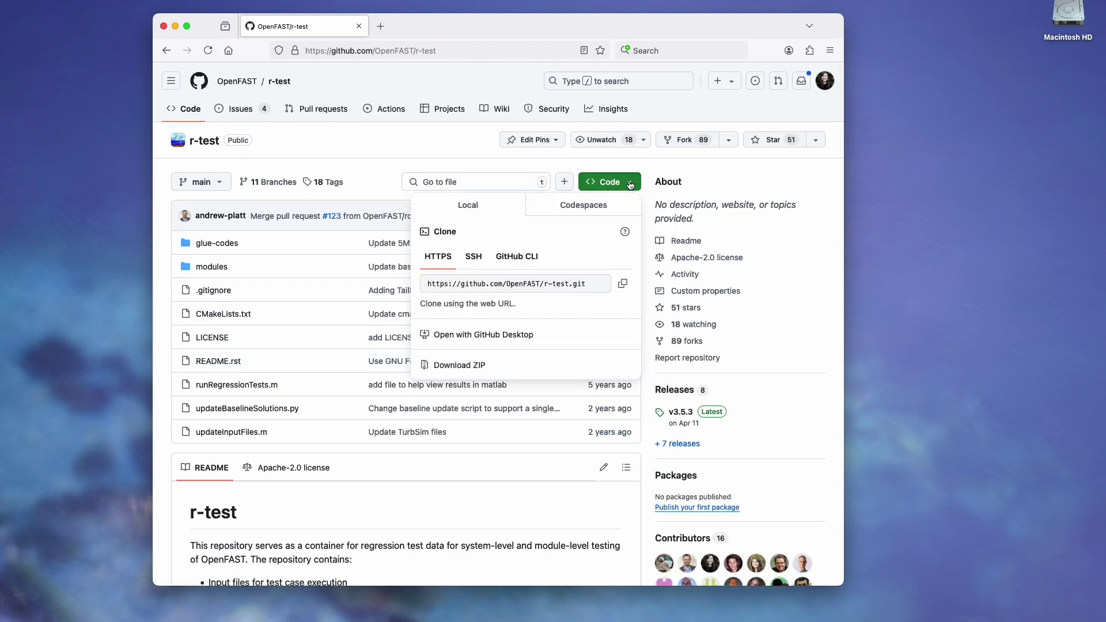
pyautogui.click(480, 367)
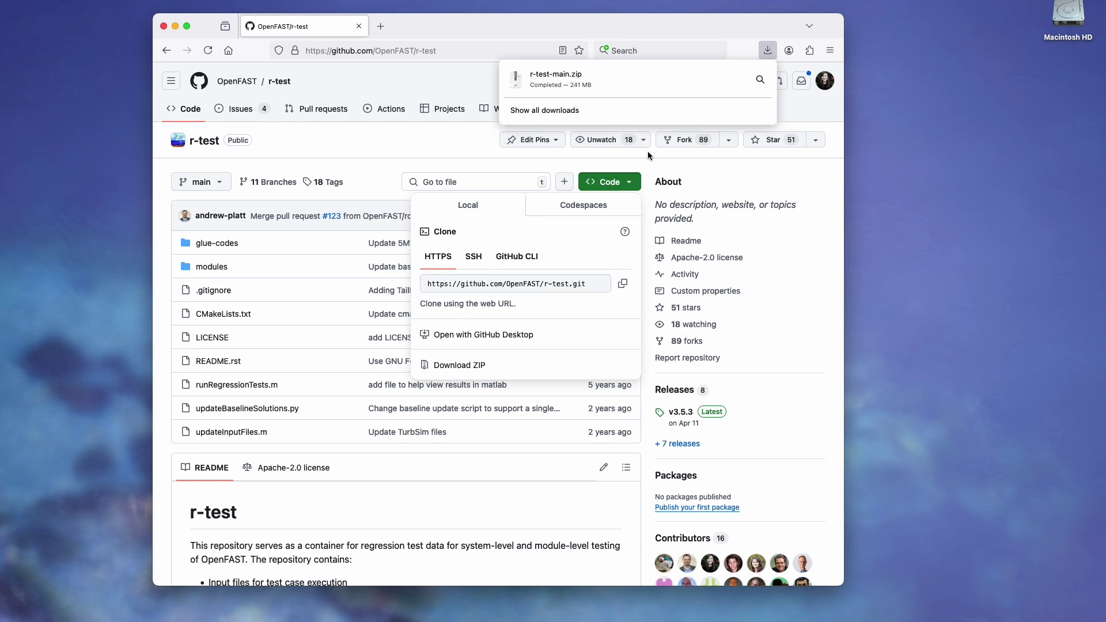
pyautogui.click(163, 26)
# Open Finder and extract r-test-main.zip in Downloads with Archive Utility.
pyautogui.press('super+space')
pyautogui.write('fin')
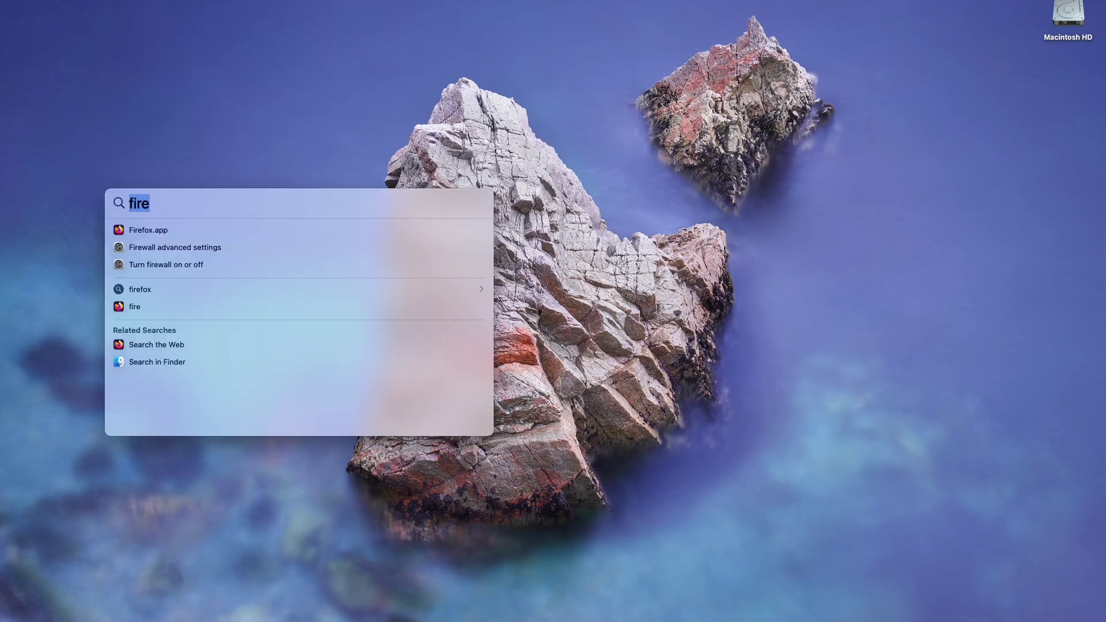
pyautogui.press('Return')
pyautogui.click(199, 185)
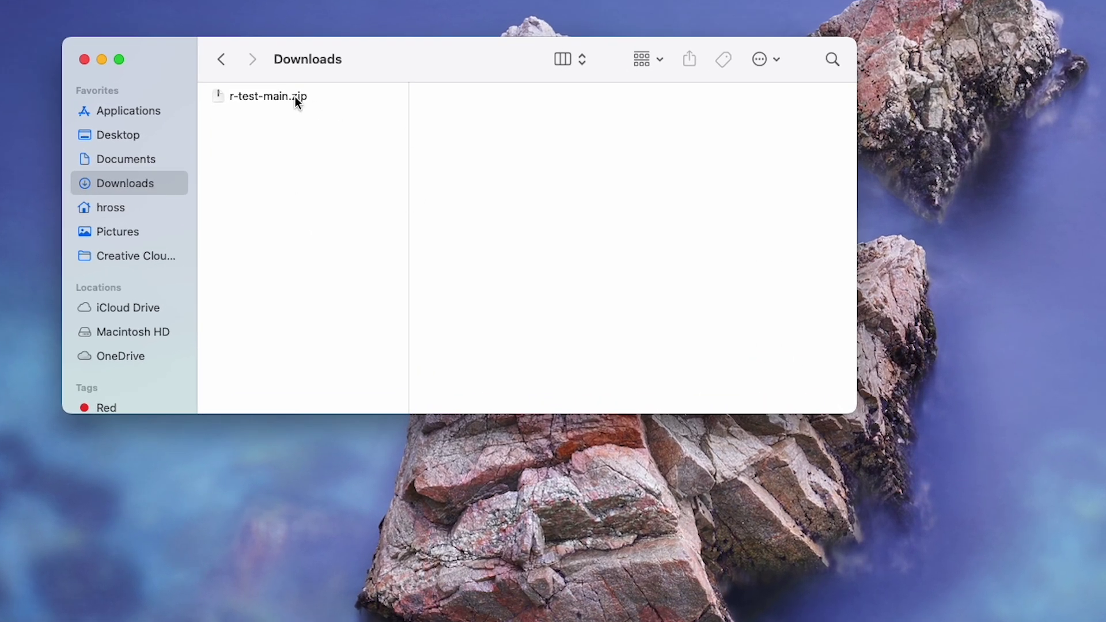
pyautogui.rightClick(295, 96)
pyautogui.moveTo(418, 126)
pyautogui.click(520, 128)
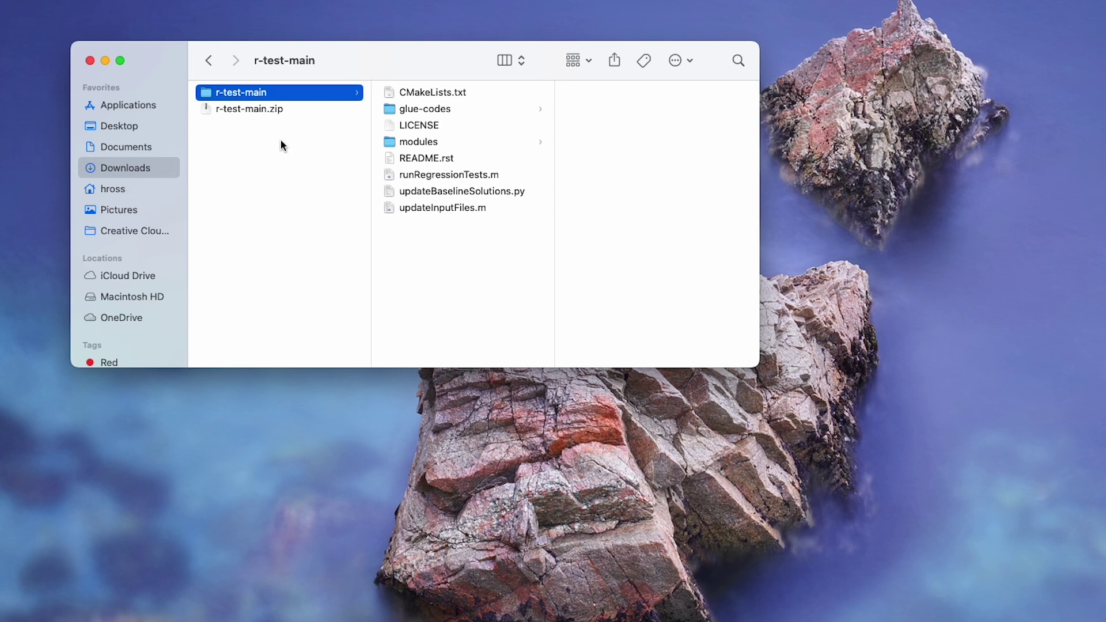
# Create a folder named OpenFAST_Sims in the home folder, then return to Downloads.
pyautogui.click(118, 191)
pyautogui.moveTo(273, 370); pyautogui.dragTo(277, 614)
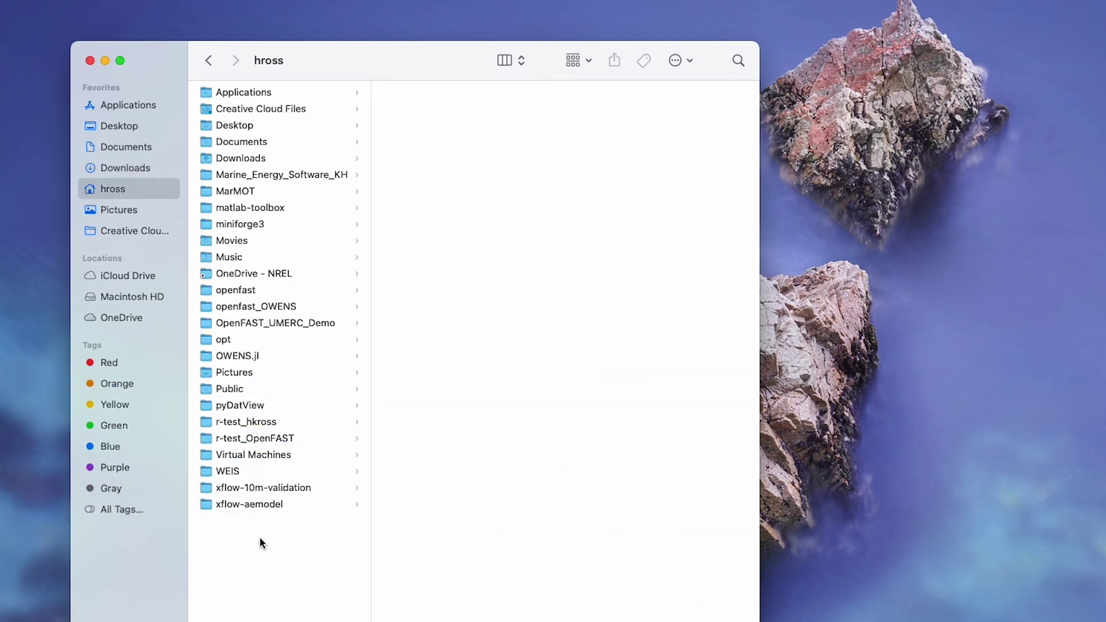
pyautogui.rightClick(259, 539)
pyautogui.click(288, 547)
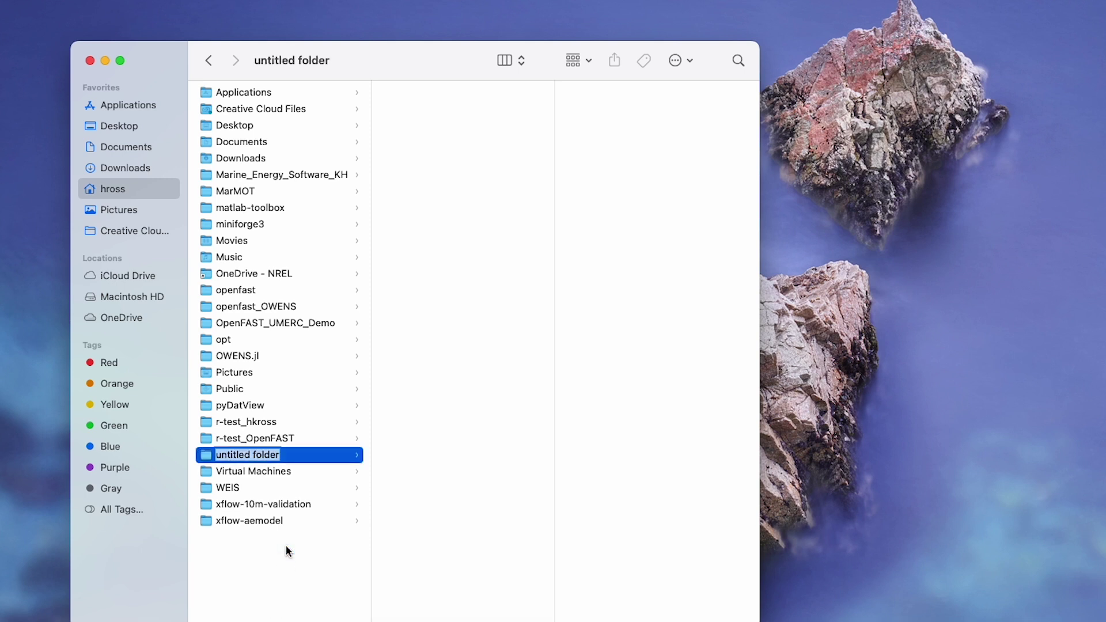
pyautogui.write('OpenF')
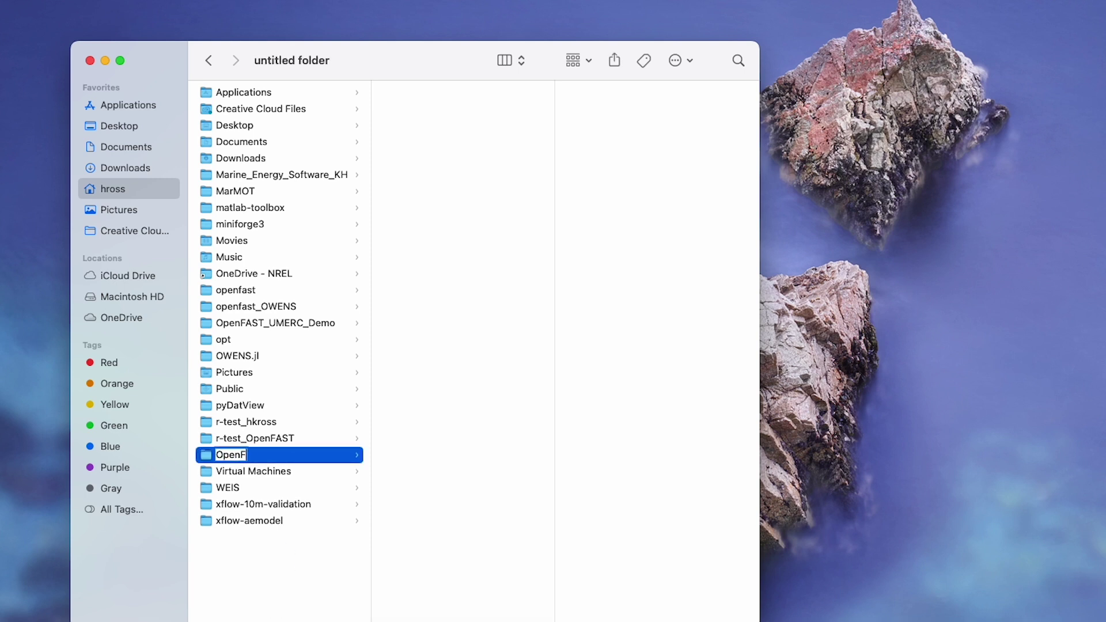
pyautogui.write('AST_Sims')
pyautogui.press('Return')
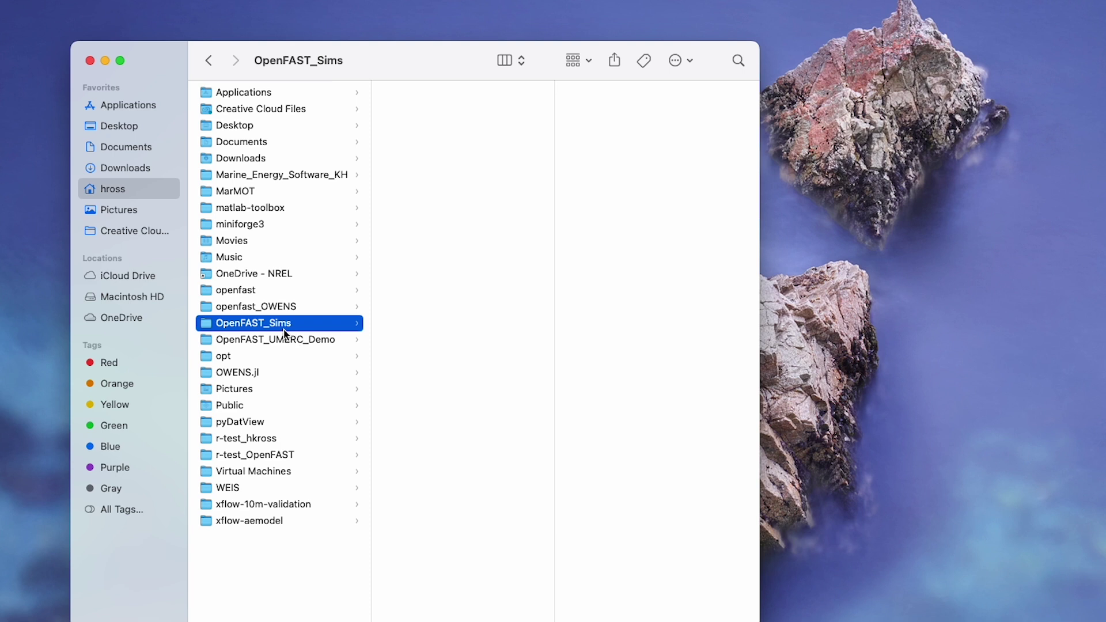
pyautogui.click(125, 168)
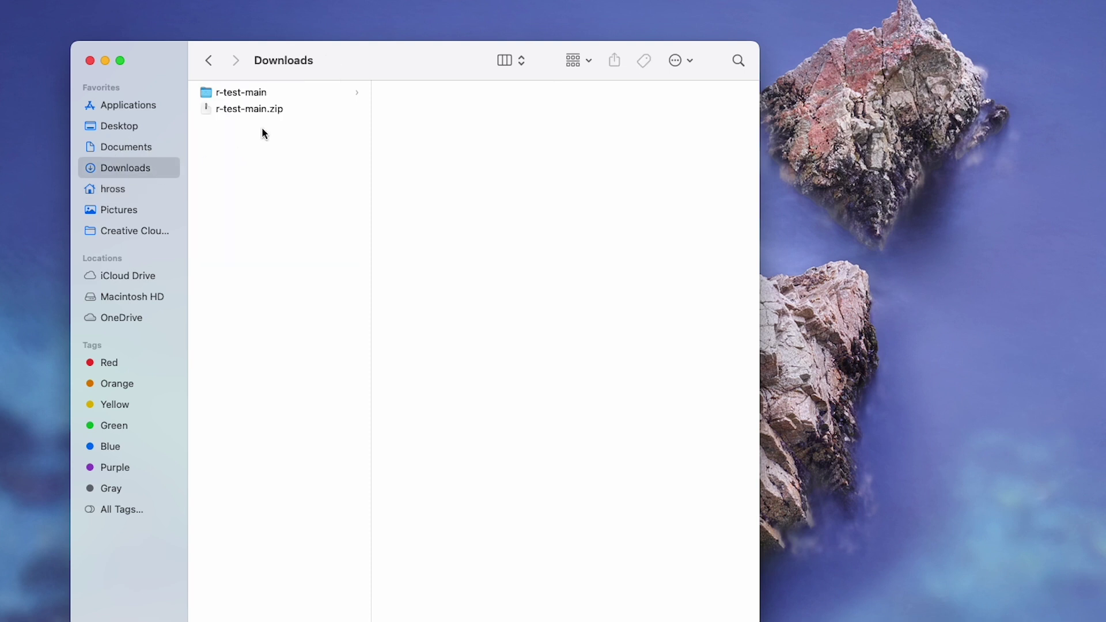
# Copy the AOC_WSt folder from r-test-main > glue-codes > openfast.
pyautogui.click(254, 96)
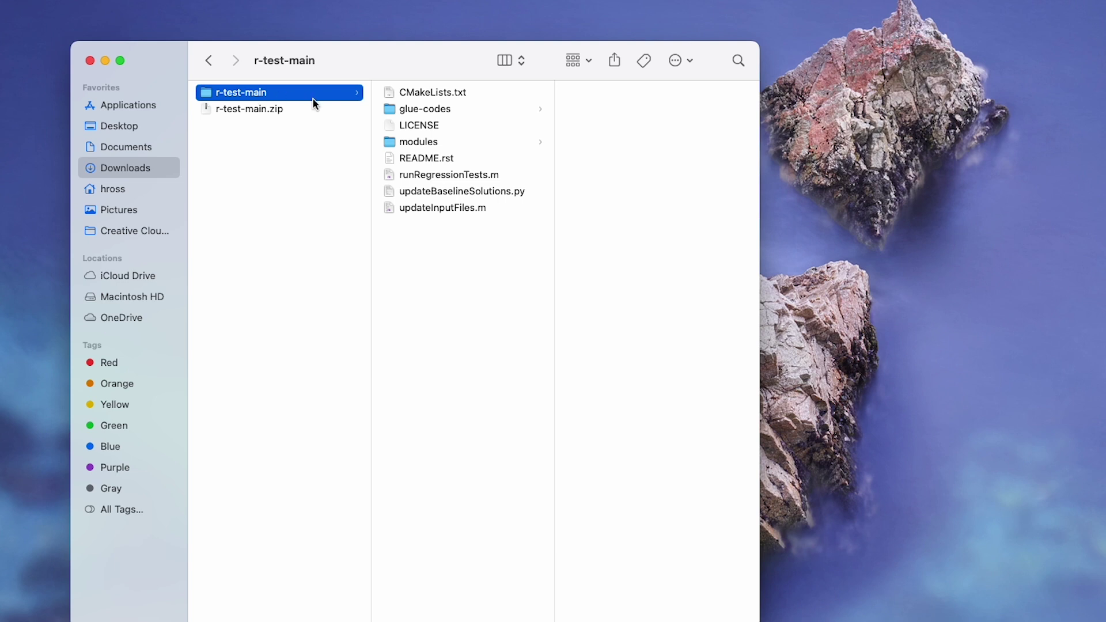
pyautogui.click(439, 114)
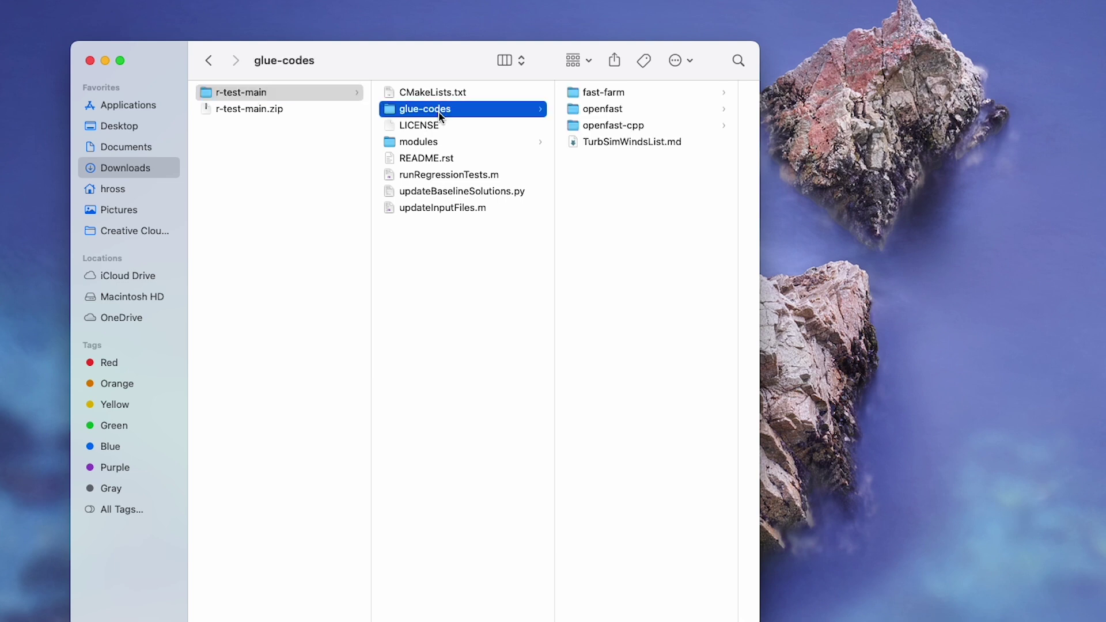
pyautogui.click(598, 110)
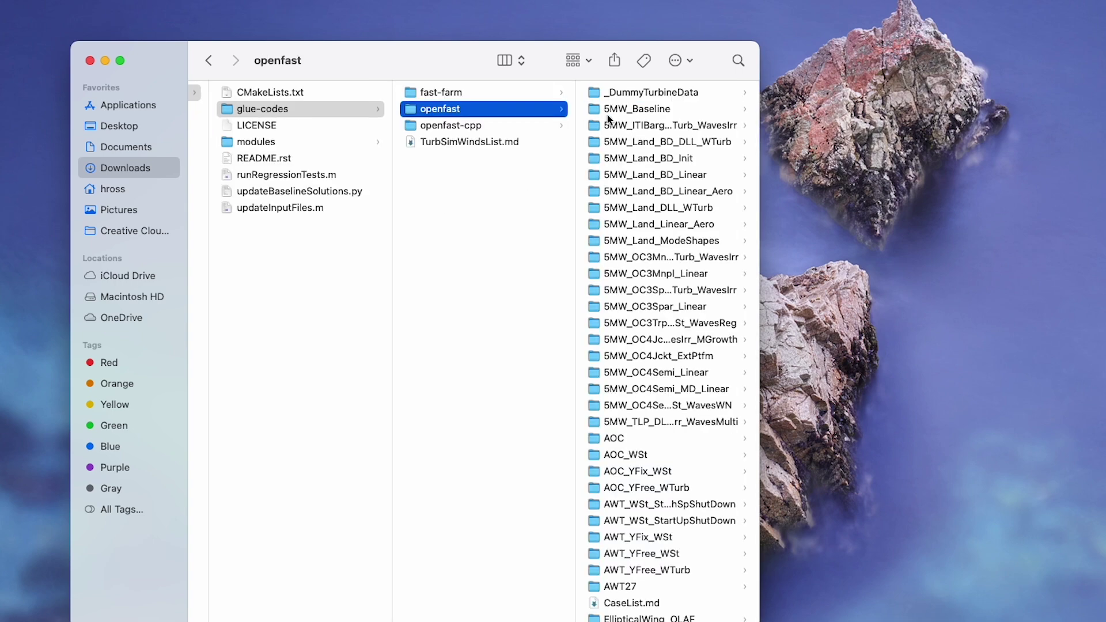
pyautogui.click(632, 456)
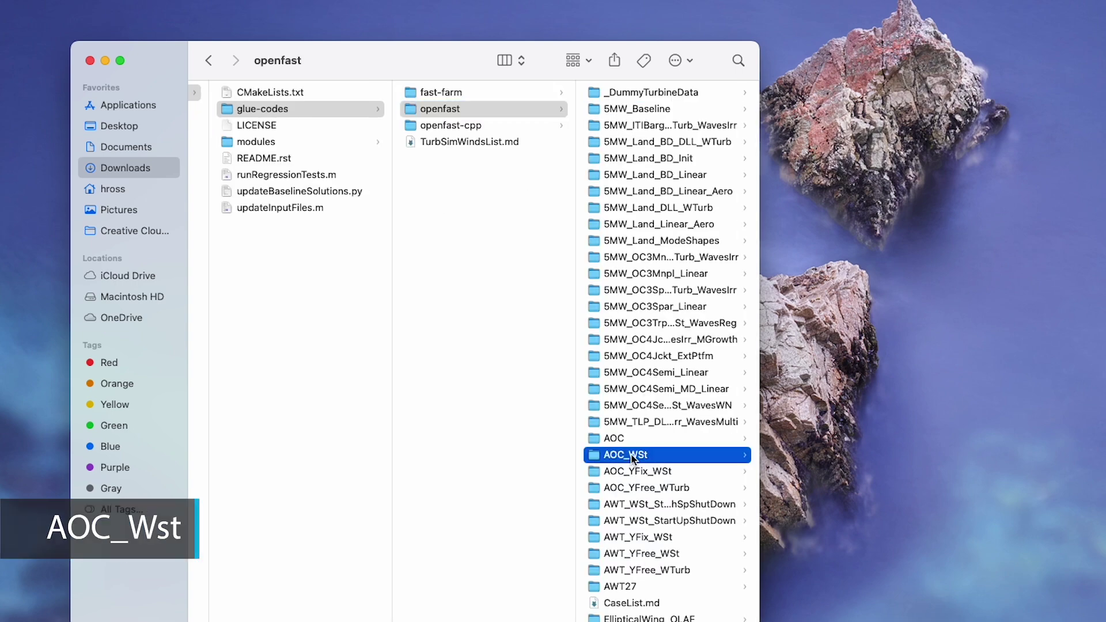
pyautogui.rightClick(517, 456)
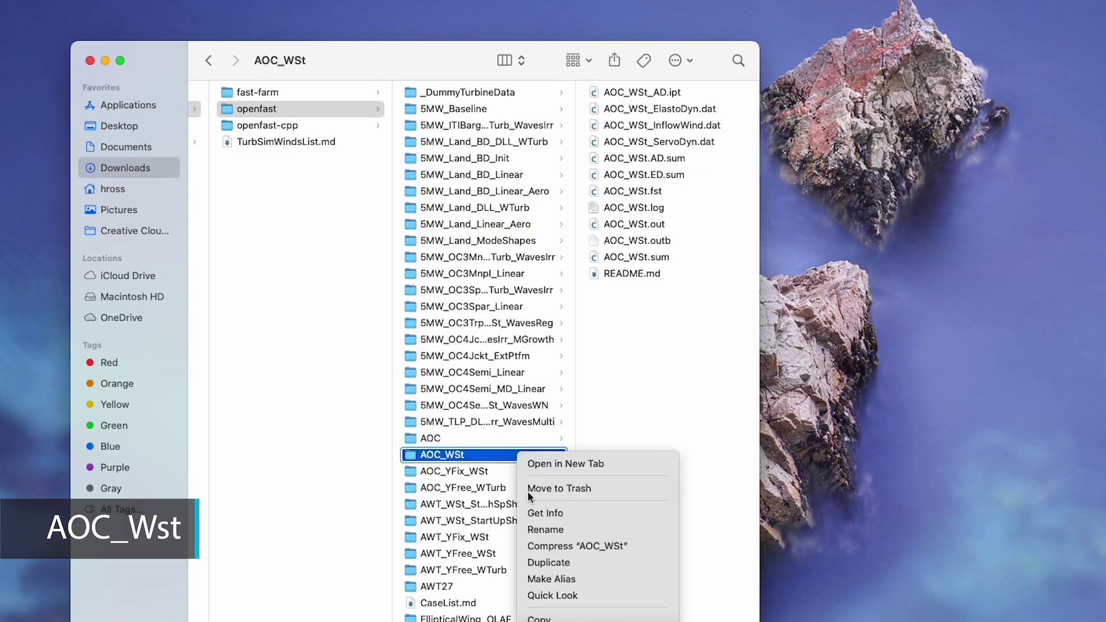
pyautogui.click(539, 618)
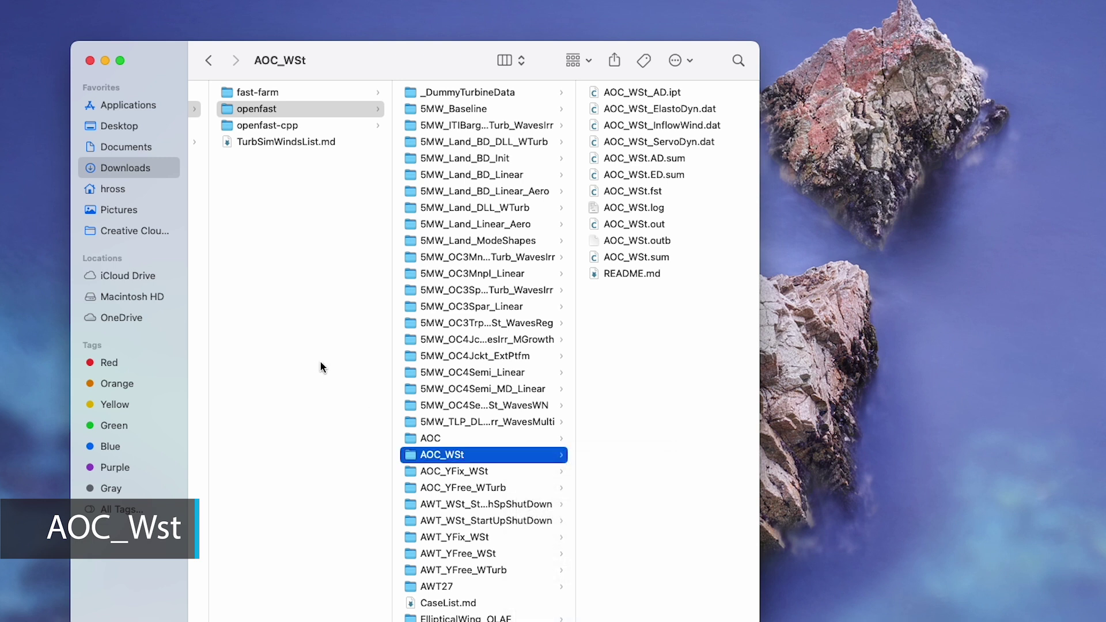
# Paste AOC_WSt into OpenFAST_Sims and view its files.
pyautogui.click(140, 191)
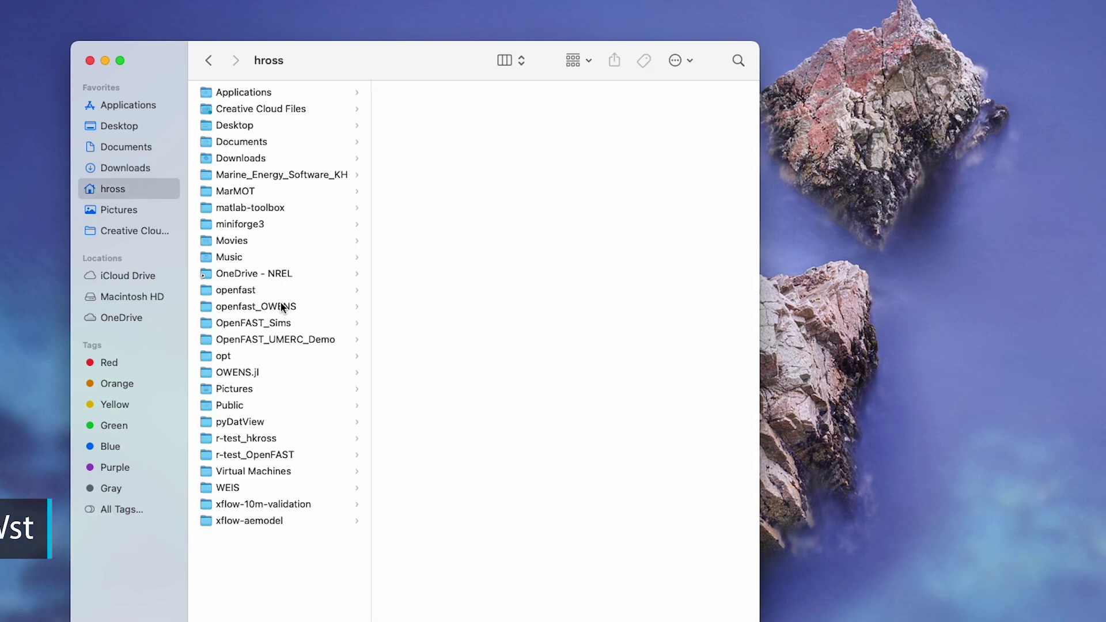
pyautogui.click(277, 323)
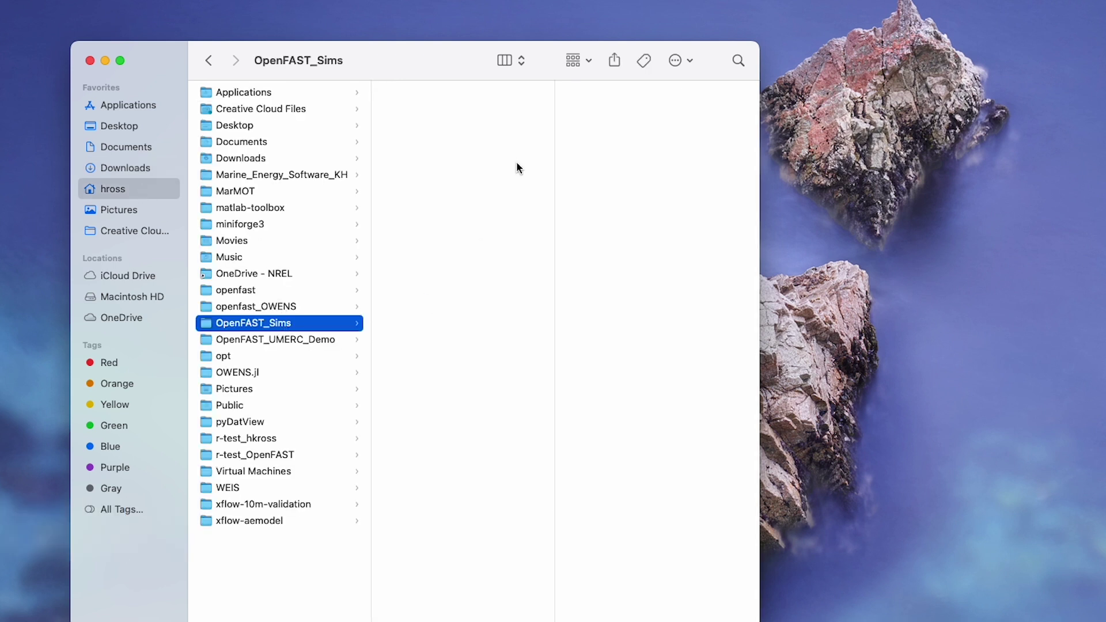
pyautogui.rightClick(497, 162)
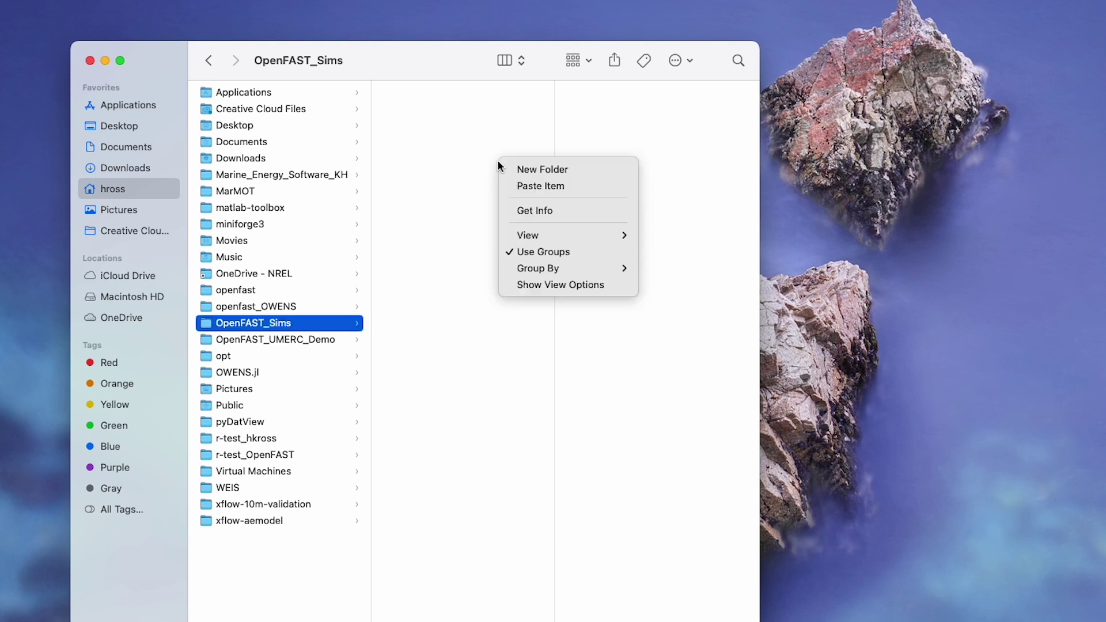
pyautogui.click(522, 185)
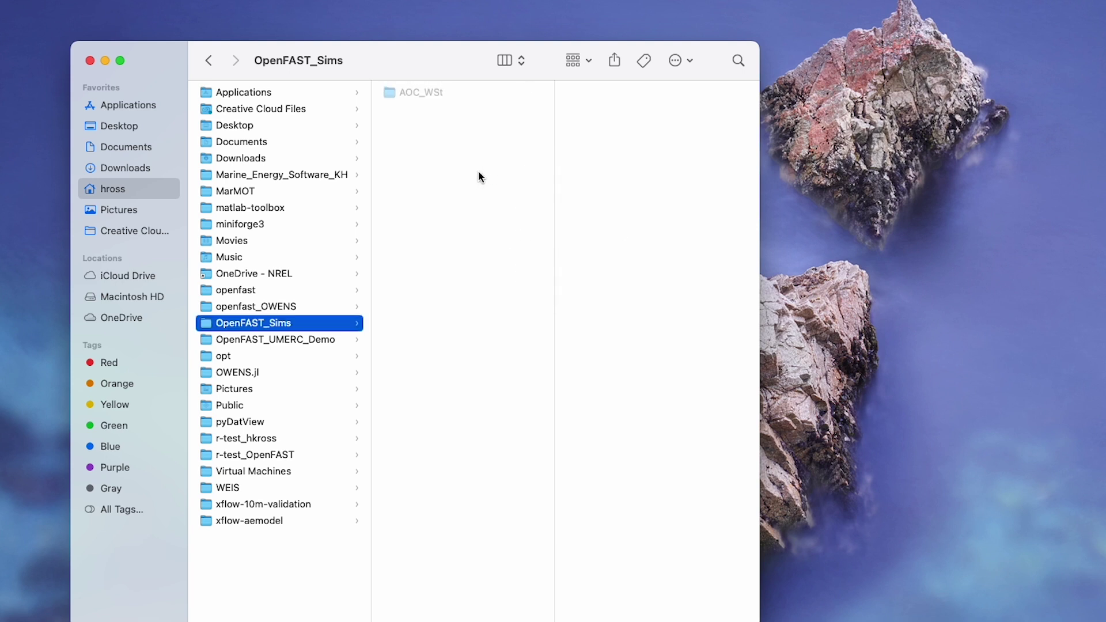
pyautogui.click(412, 96)
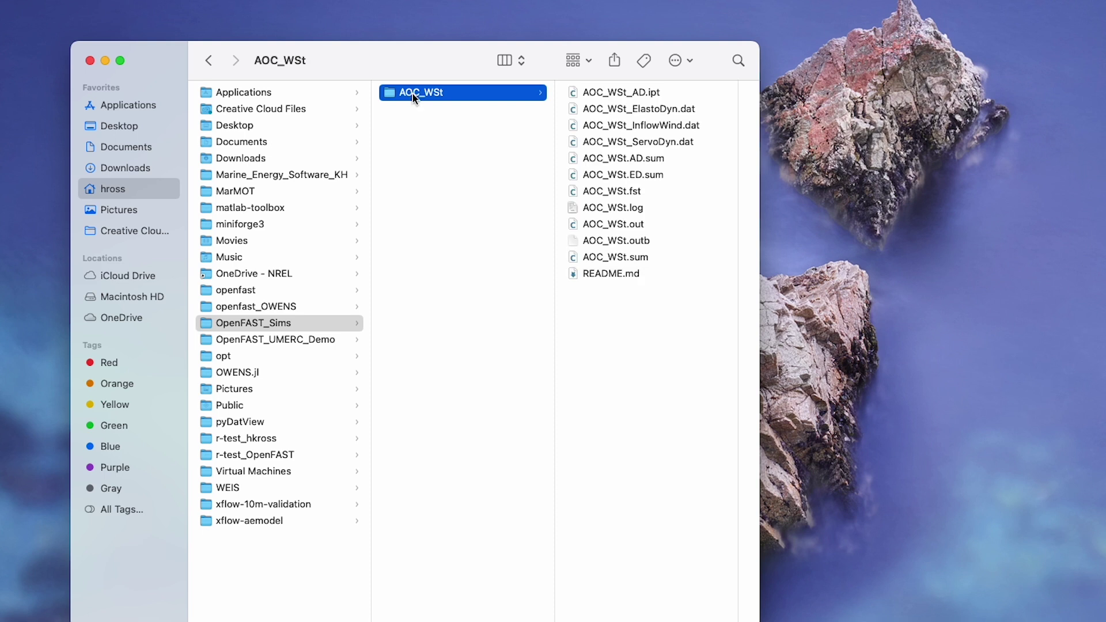
# Trash AOC_WSt's .AD.sum, .ED.sum, .log, .out, .outb and .sum files, then show Downloads.
pyautogui.click(653, 159)
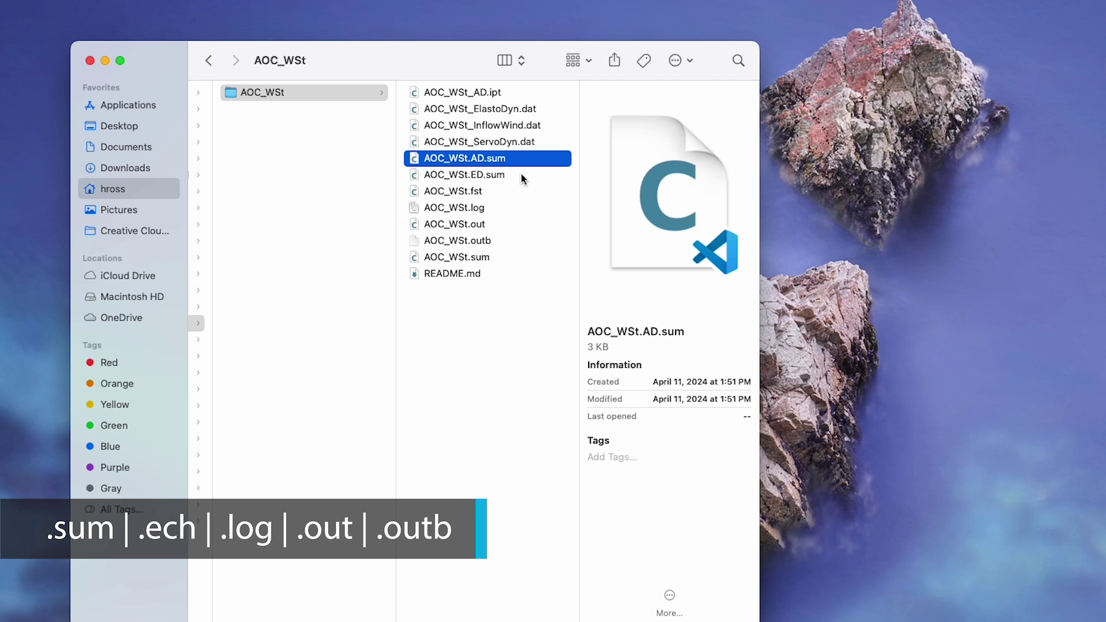
pyautogui.keyDown('super'); pyautogui.click(508, 174); pyautogui.keyUp('super')
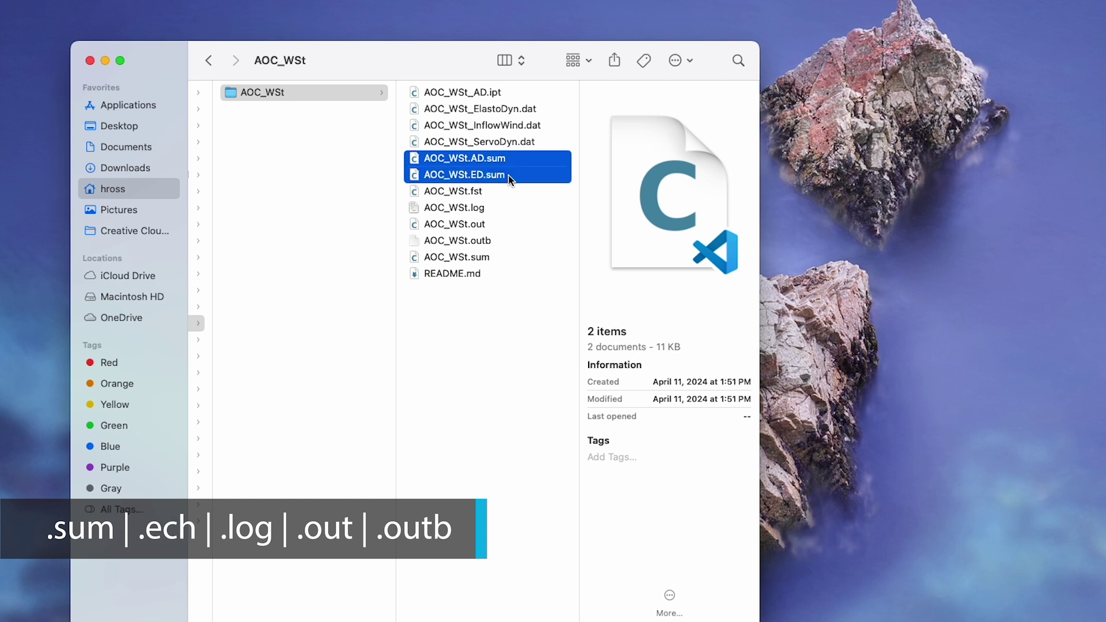
pyautogui.keyDown('super'); pyautogui.click(495, 209); pyautogui.keyUp('super')
pyautogui.keyDown('super'); pyautogui.click(485, 225); pyautogui.keyUp('super')
pyautogui.keyDown('super'); pyautogui.click(487, 240); pyautogui.keyUp('super')
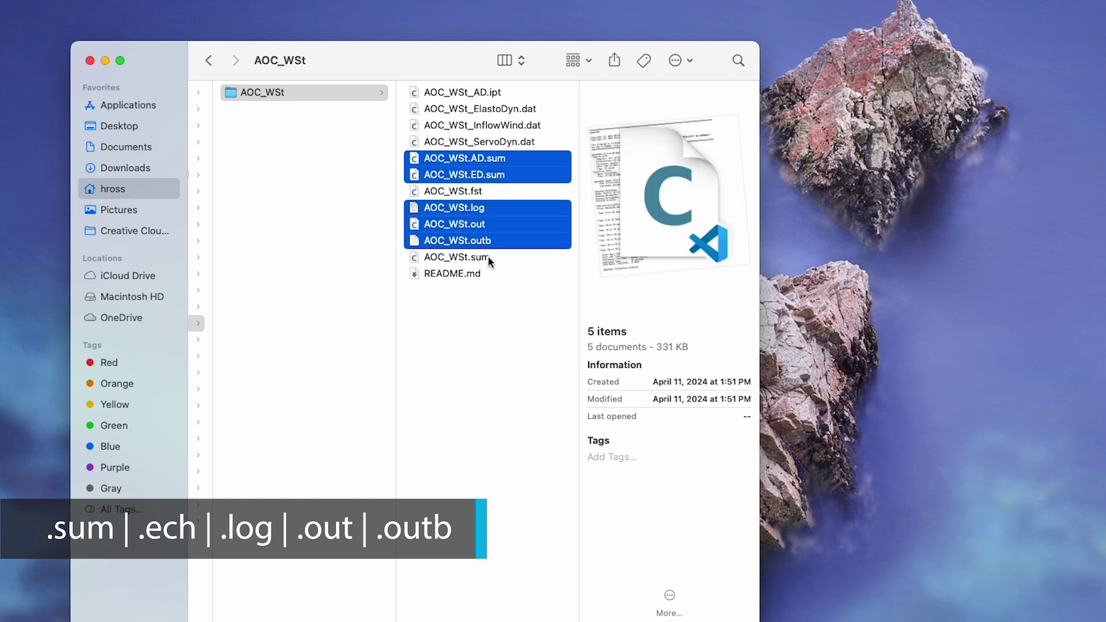
pyautogui.keyDown('super'); pyautogui.click(488, 258); pyautogui.keyUp('super')
pyautogui.rightClick(513, 243)
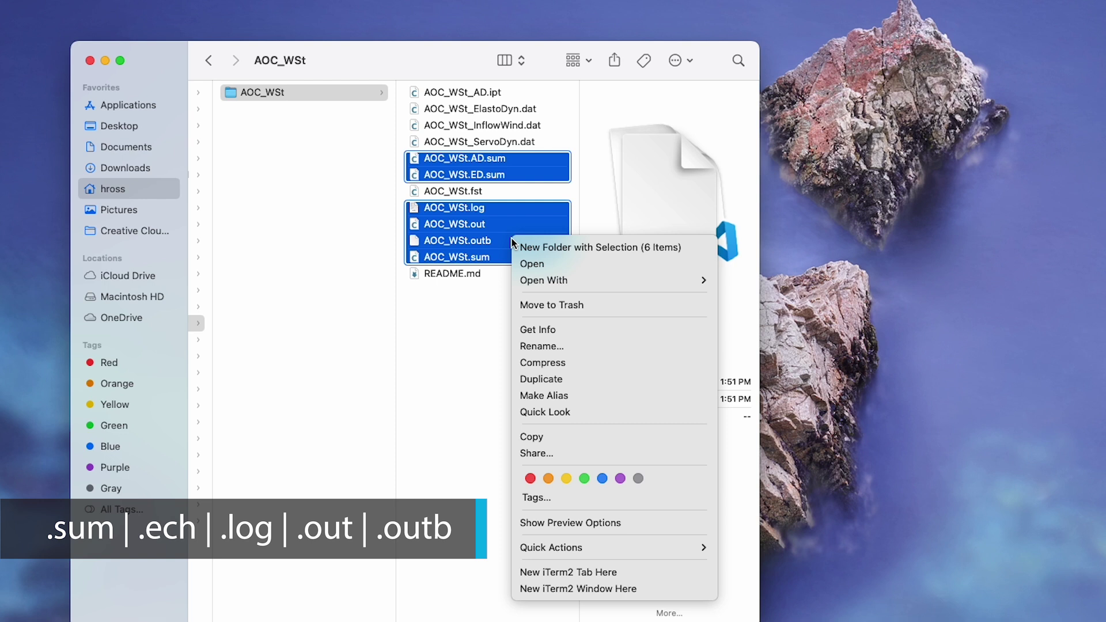
pyautogui.click(547, 304)
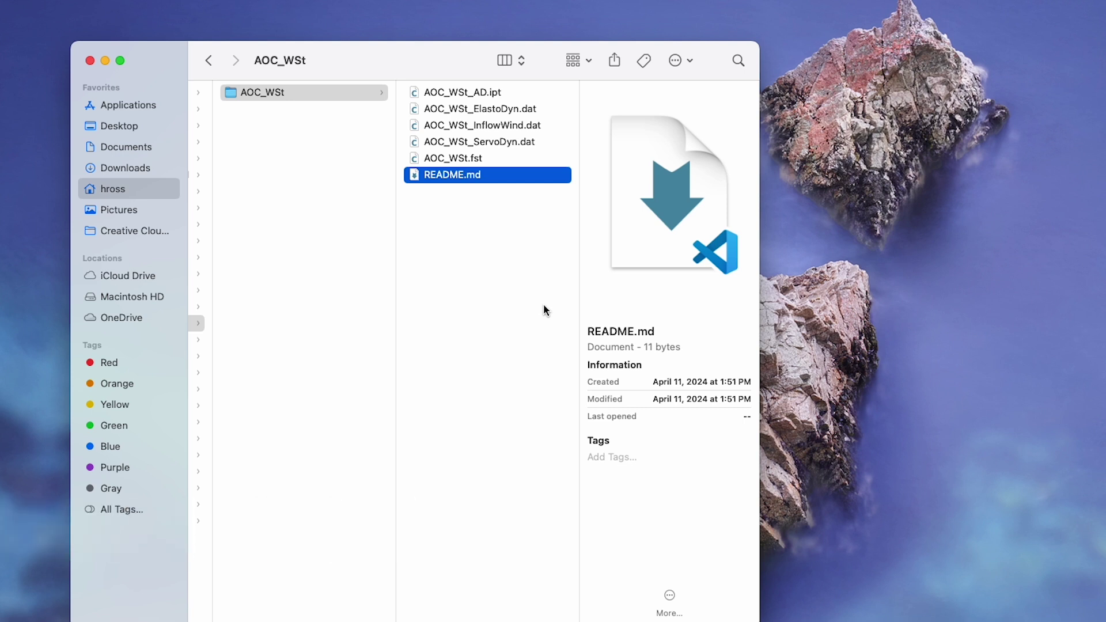
pyautogui.hscroll(-5, 524, 298)
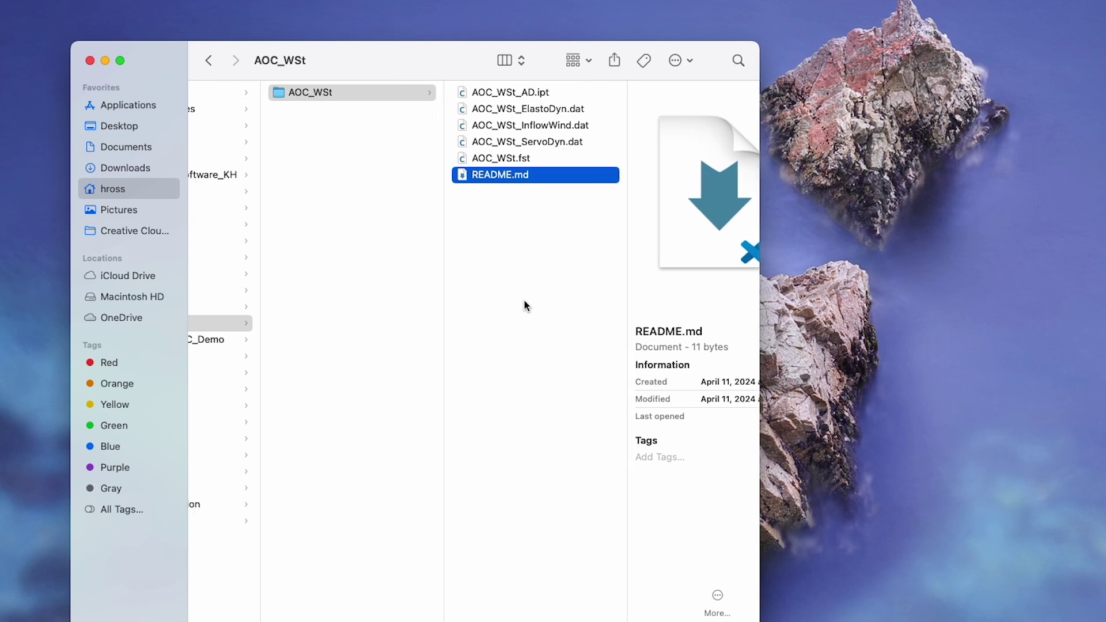
pyautogui.click(123, 166)
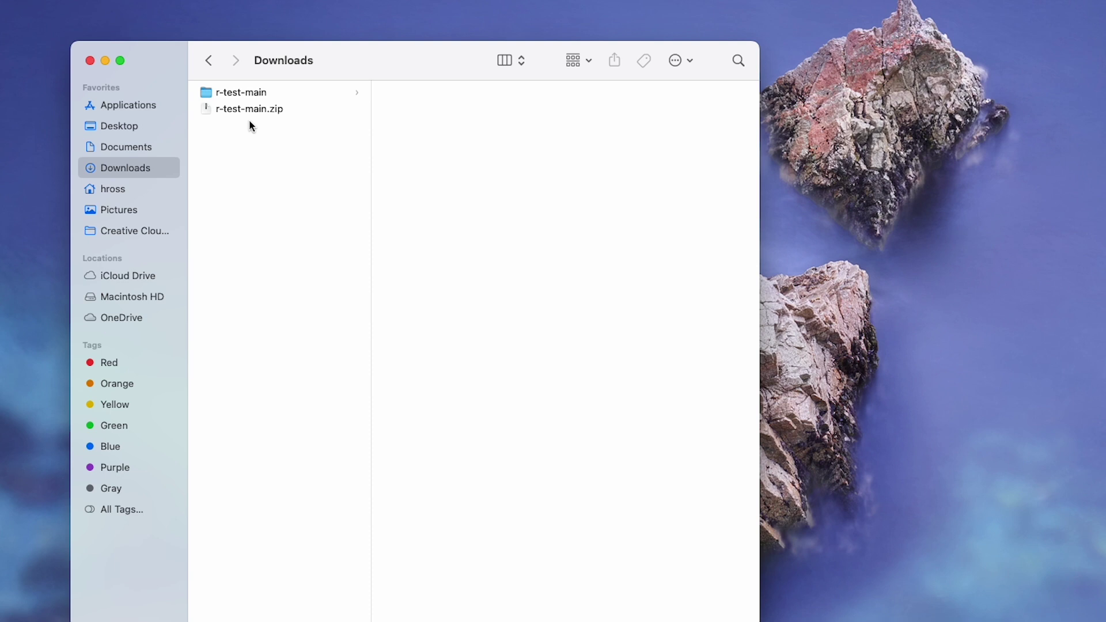
# Copy the AOC folder from r-test-main > glue-codes > openfast.
pyautogui.click(265, 93)
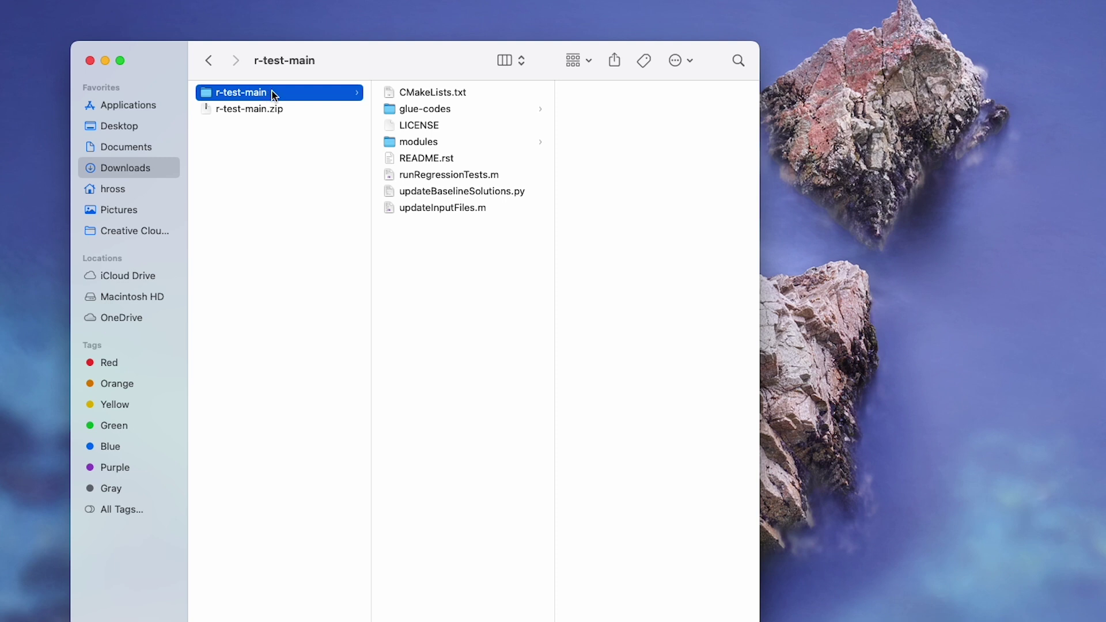
pyautogui.click(434, 115)
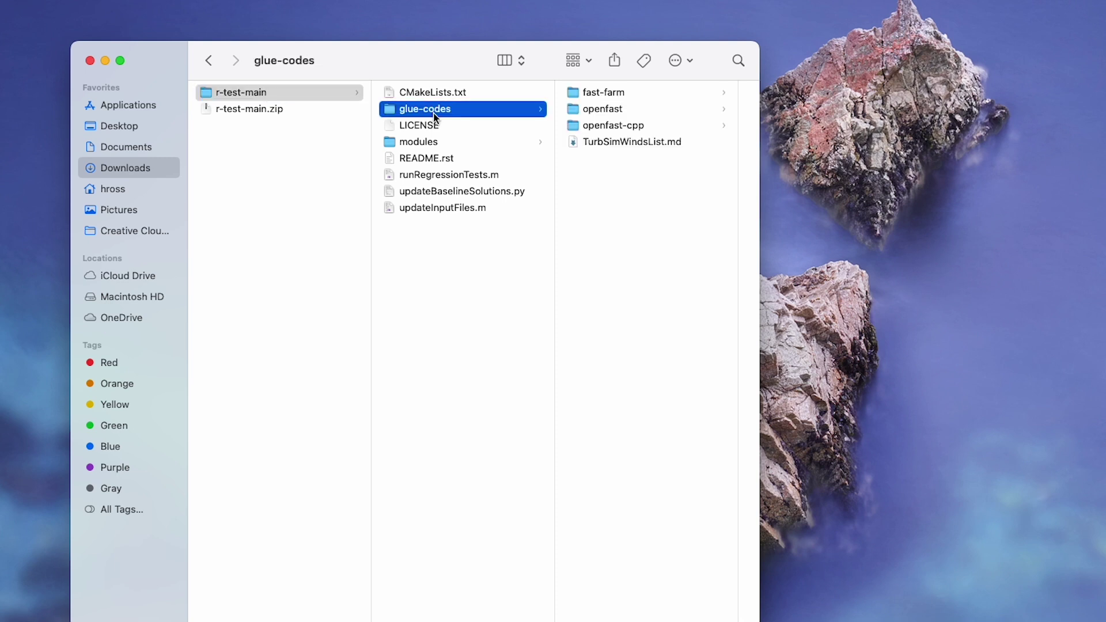
pyautogui.click(601, 112)
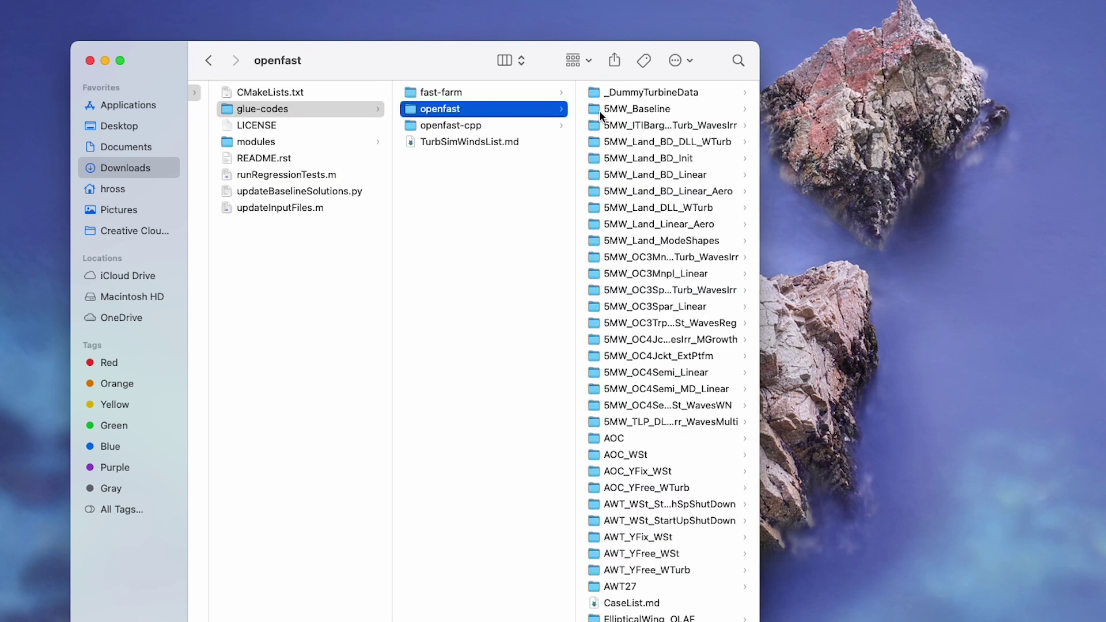
pyautogui.click(614, 439)
pyautogui.rightClick(509, 441)
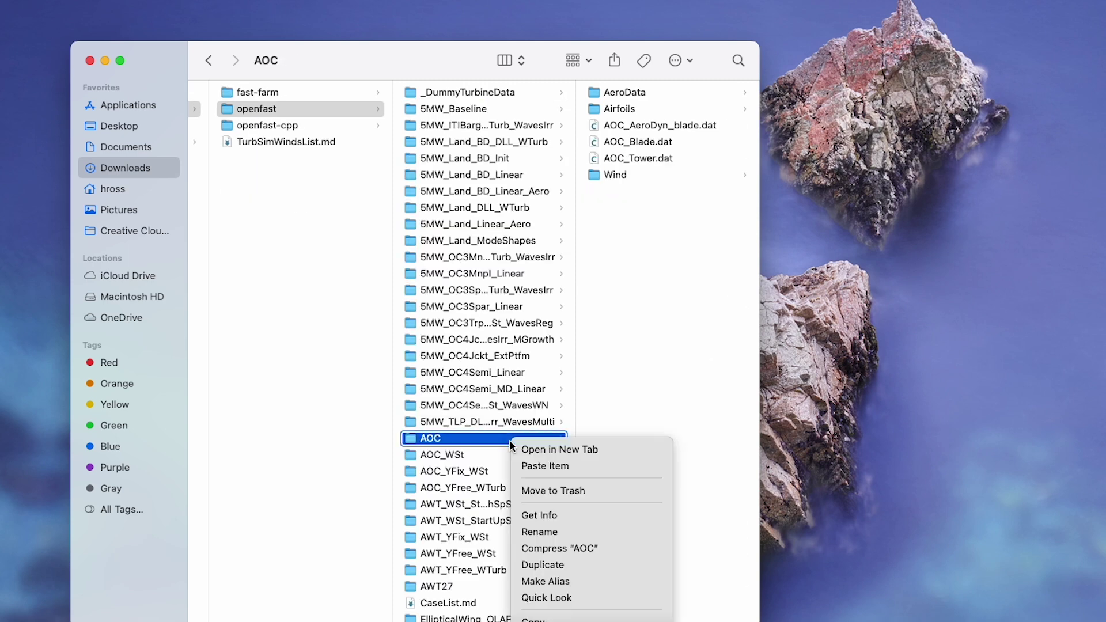
pyautogui.click(494, 470)
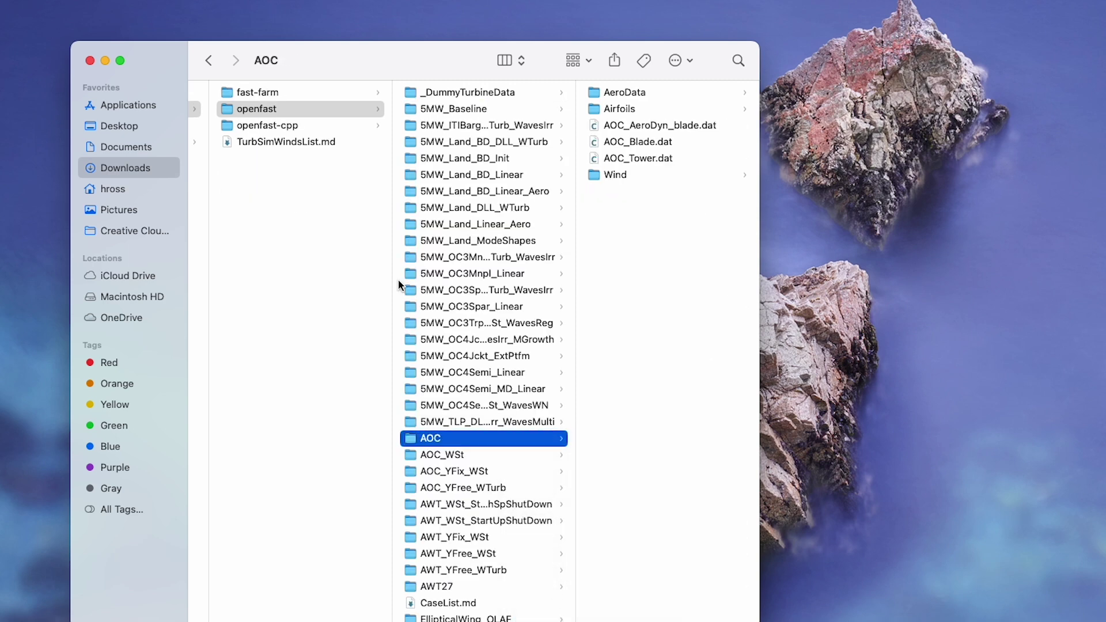
# Paste the AOC folder into OpenFAST_Sims in the home folder.
pyautogui.click(132, 187)
pyautogui.click(253, 323)
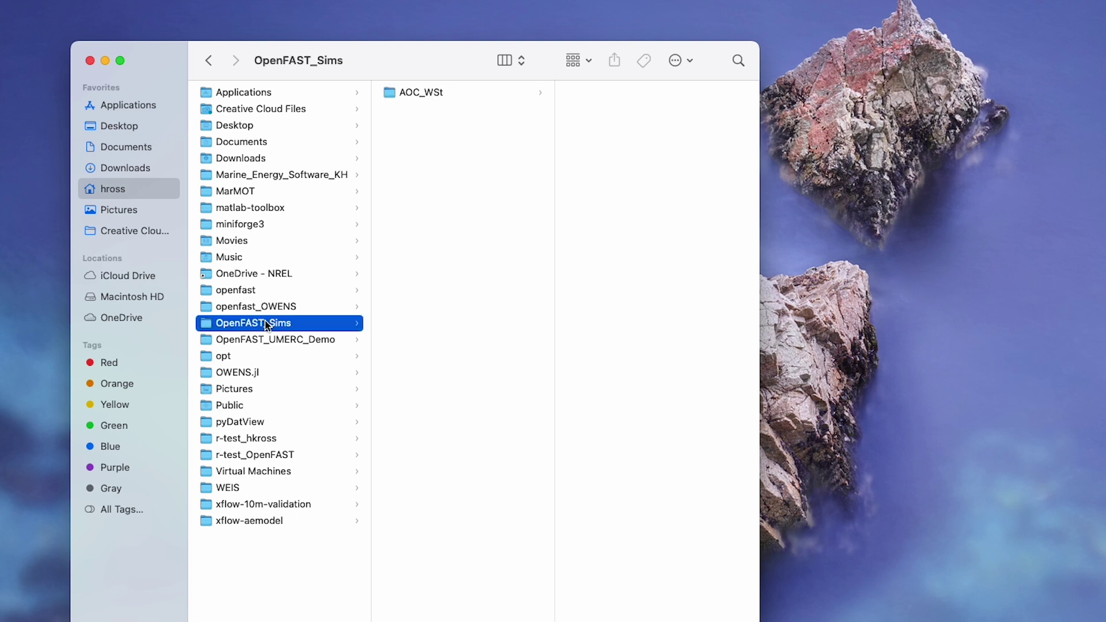
pyautogui.rightClick(443, 126)
pyautogui.click(473, 153)
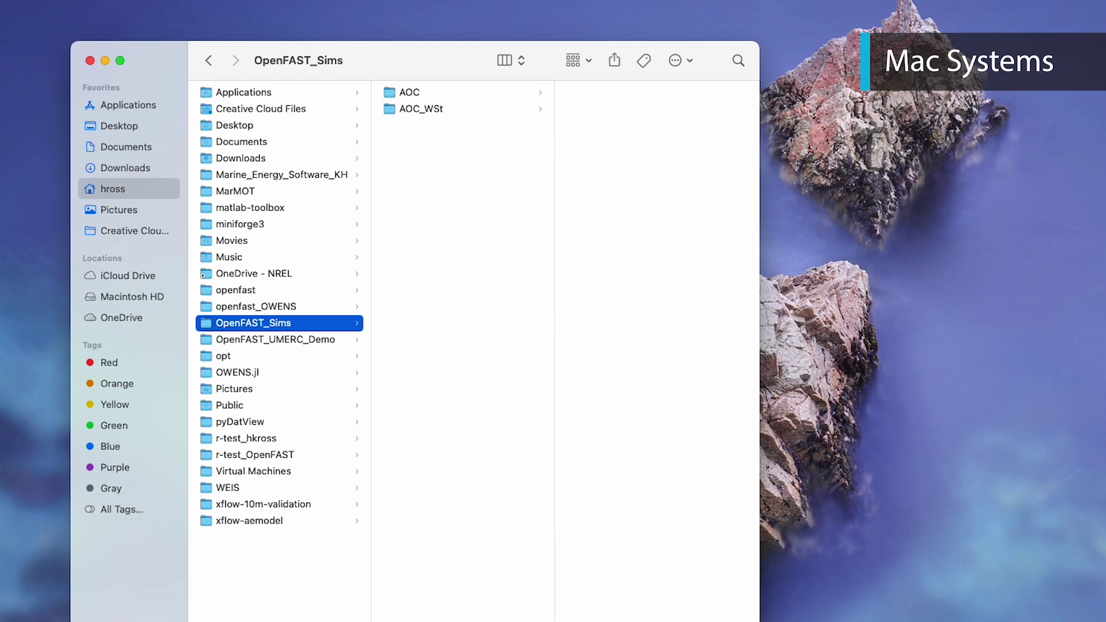
# Launch Terminal and enlarge its window to 117x34.
pyautogui.press('super+space')
pyautogui.write('termi')
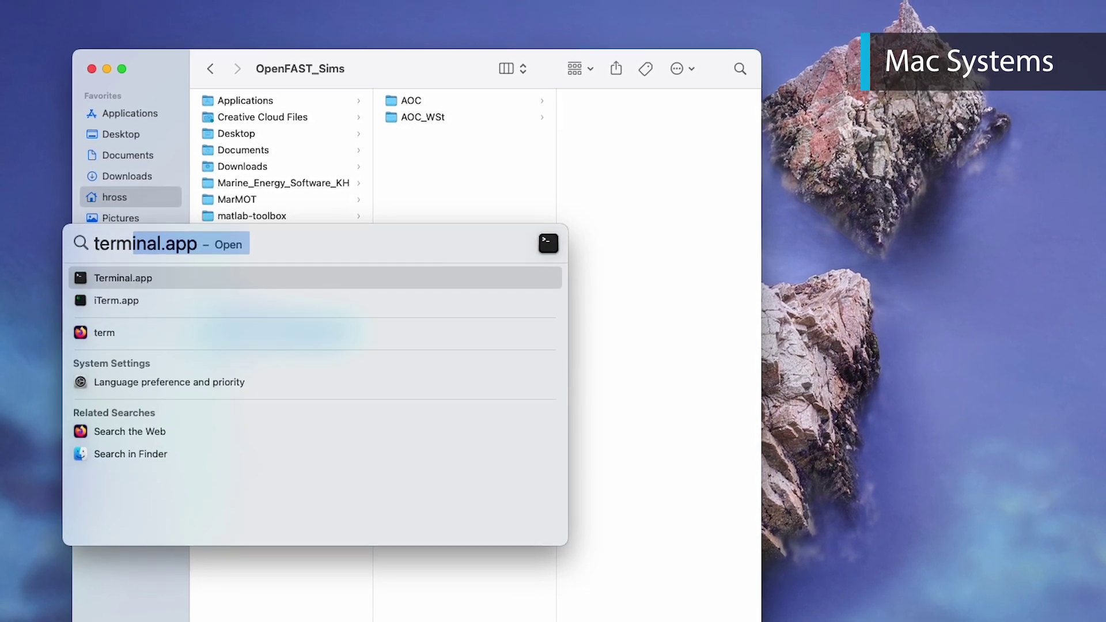
pyautogui.press('Return')
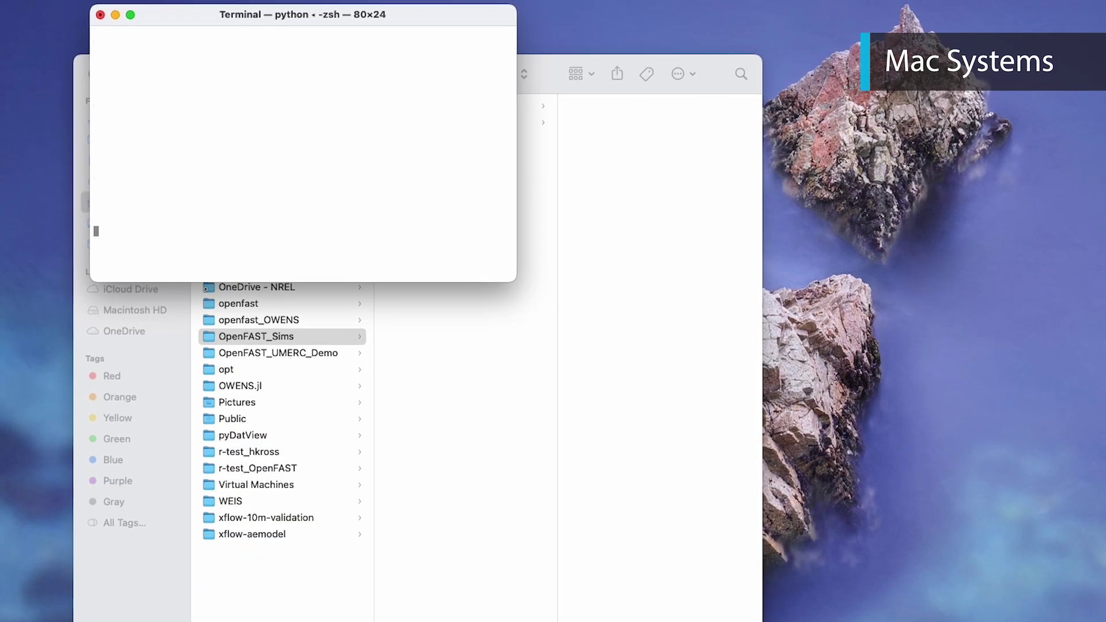
pyautogui.moveTo(355, 17); pyautogui.dragTo(507, 46)
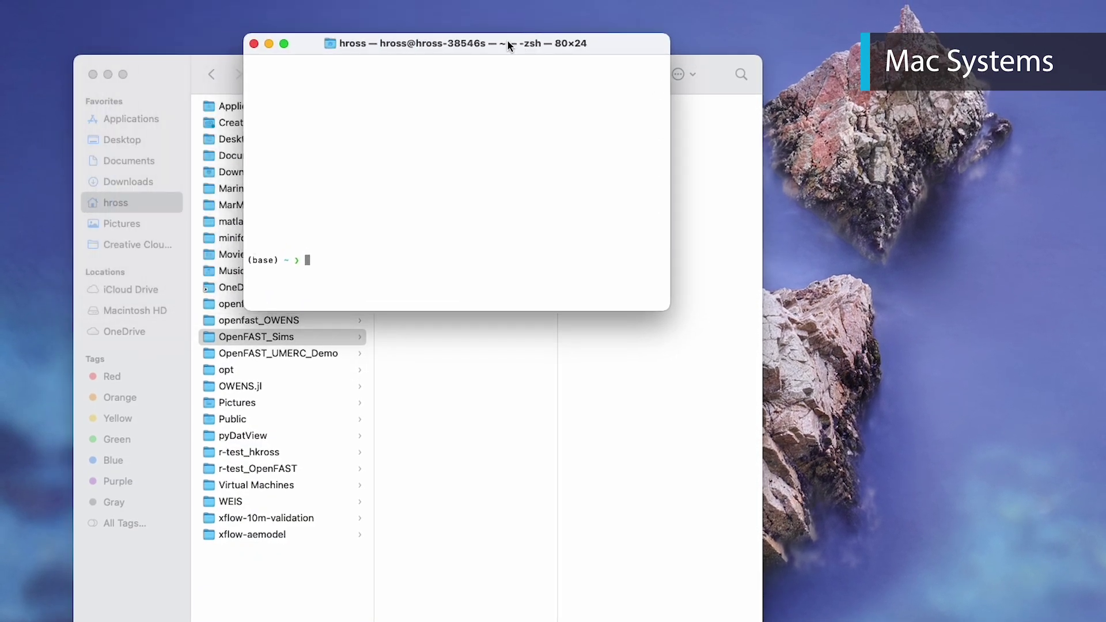
pyautogui.moveTo(669, 306); pyautogui.dragTo(863, 414)
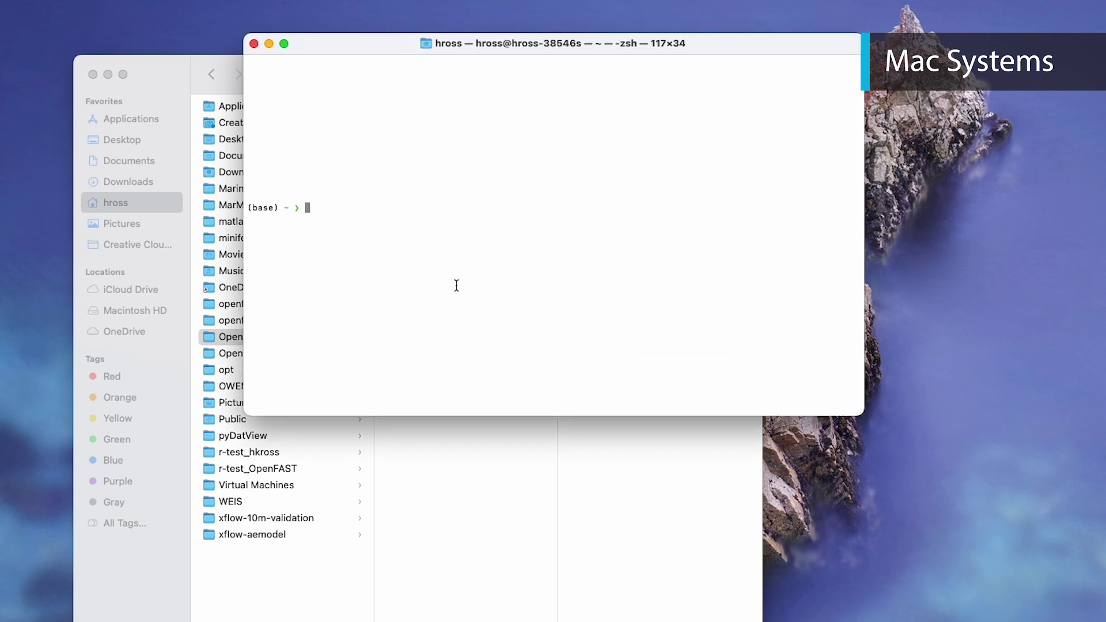
# List the home folder's contents with ls.
pyautogui.write('ls')
pyautogui.press('Return')
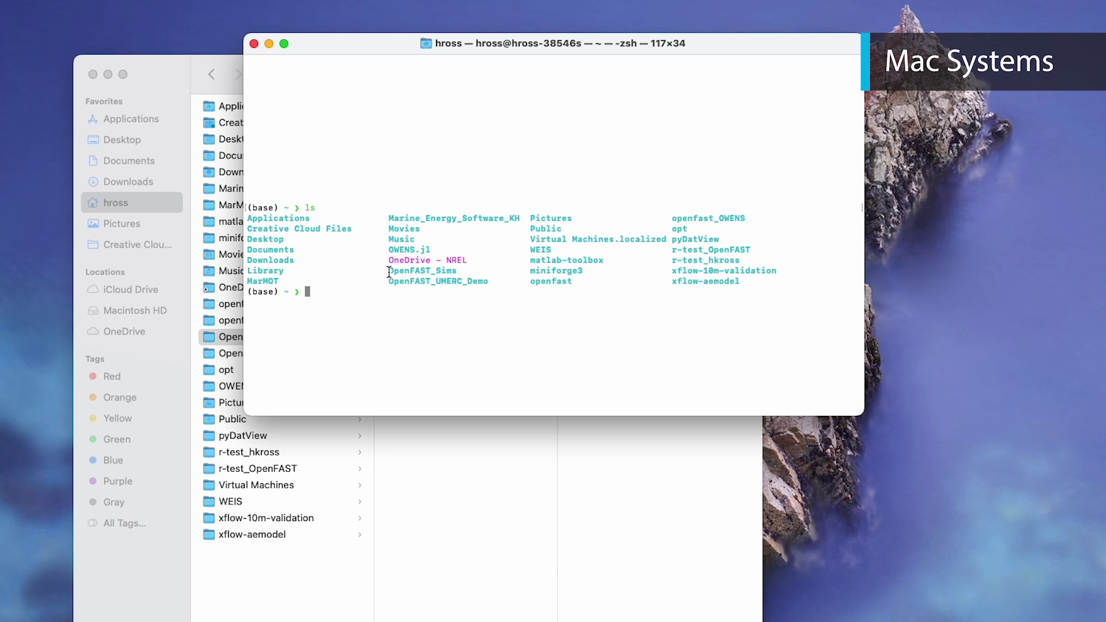
pyautogui.moveTo(389, 271); pyautogui.dragTo(457, 271)
pyautogui.click(346, 296)
# Change into OpenFAST_Sims, list AOC and AOC_WSt, and activate openfast_env.
pyautogui.write('cd OpenFAST_Sims')
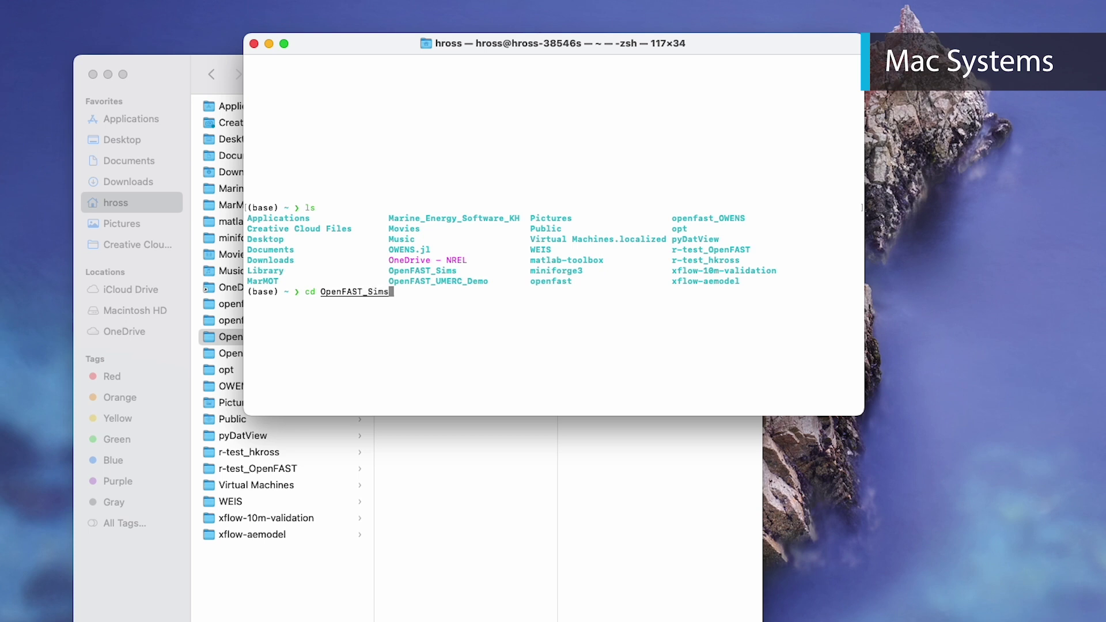
pyautogui.press('Return')
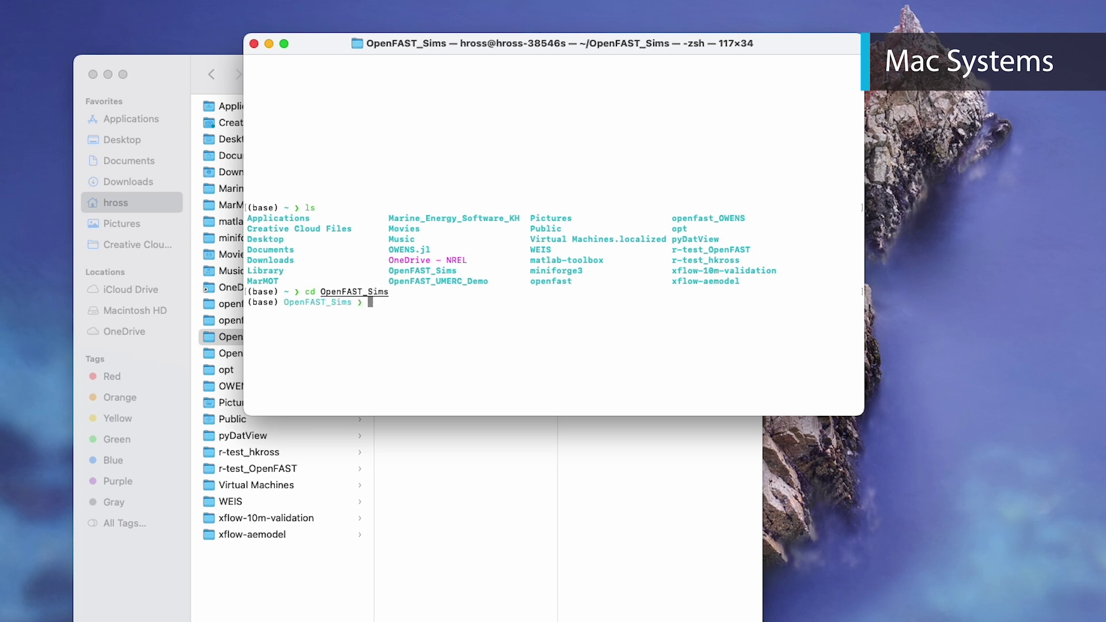
pyautogui.write('ls')
pyautogui.press('Return')
pyautogui.moveTo(248, 312); pyautogui.dragTo(330, 313)
pyautogui.click(399, 327)
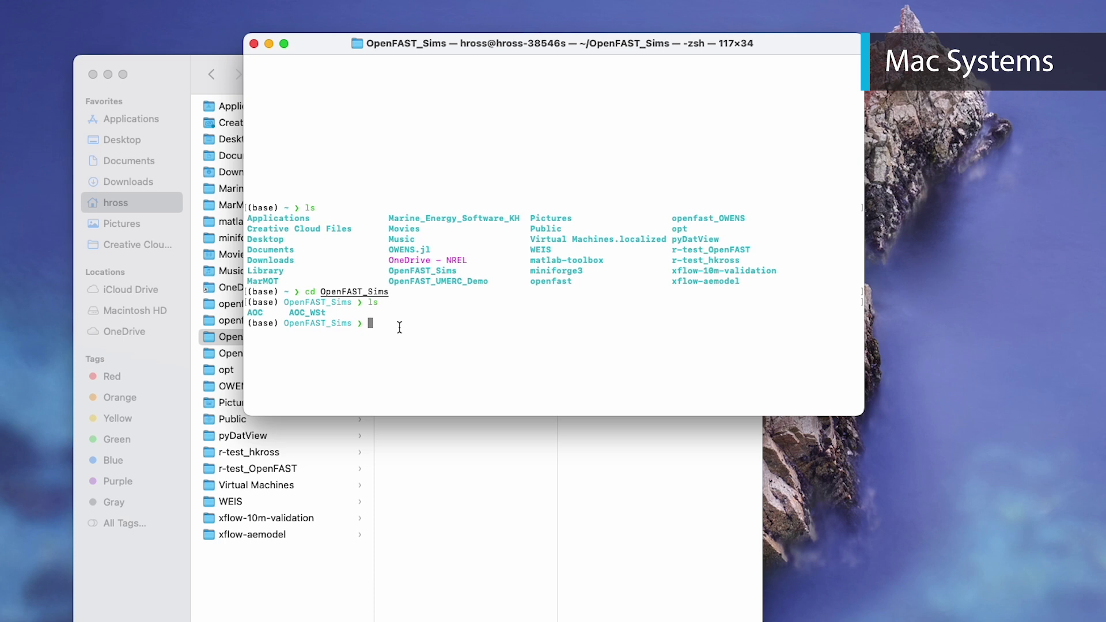
pyautogui.write('cond')
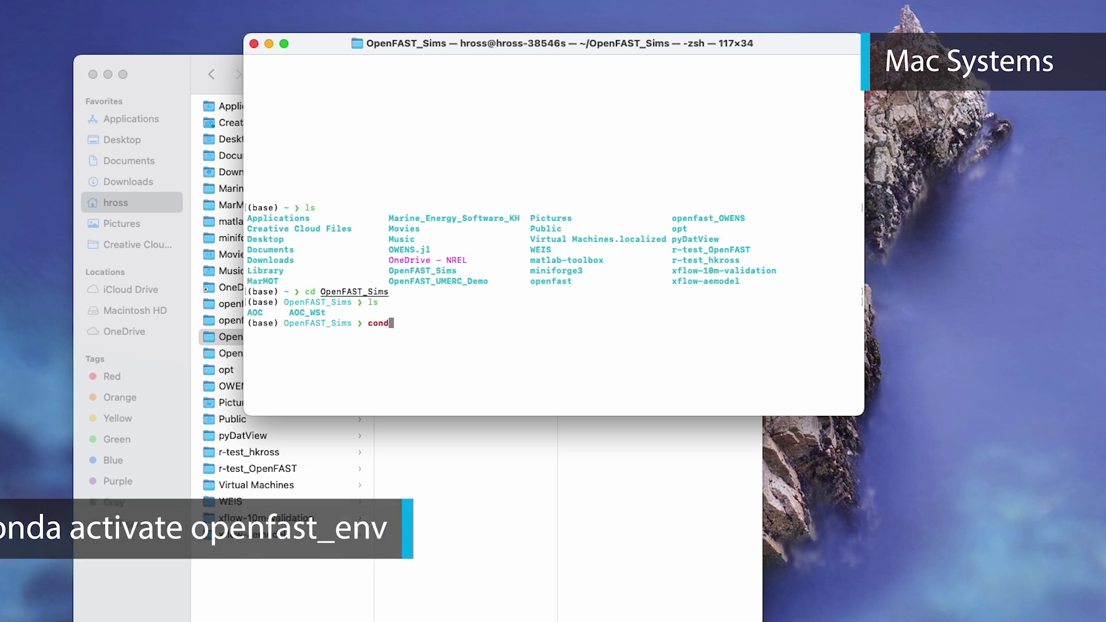
pyautogui.write('a activ')
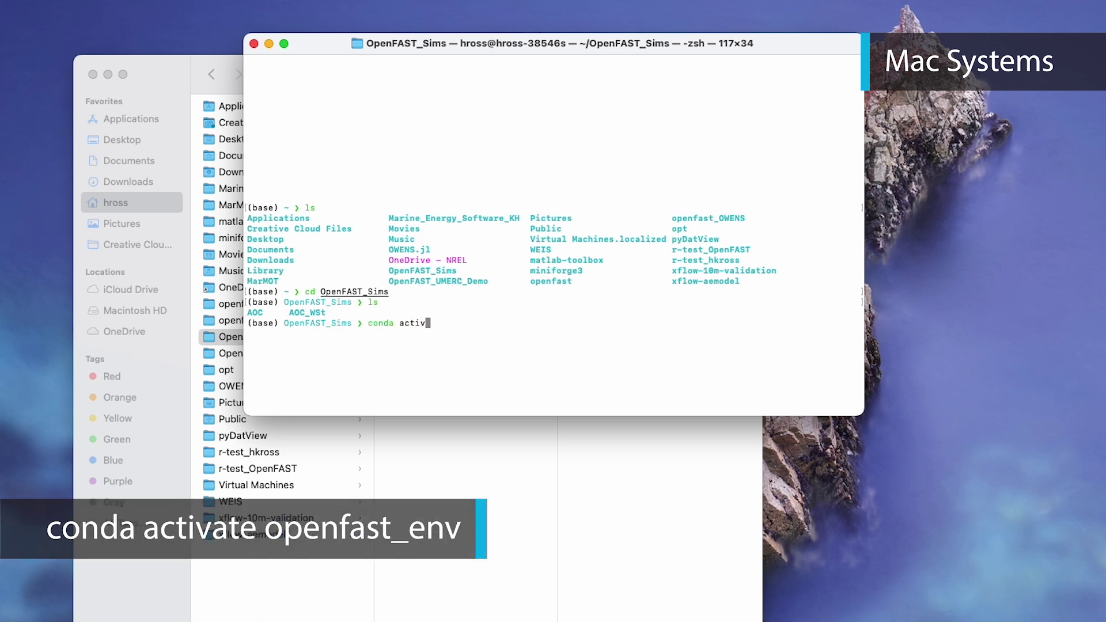
pyautogui.write('ate openfast_env')
pyautogui.press('Return')
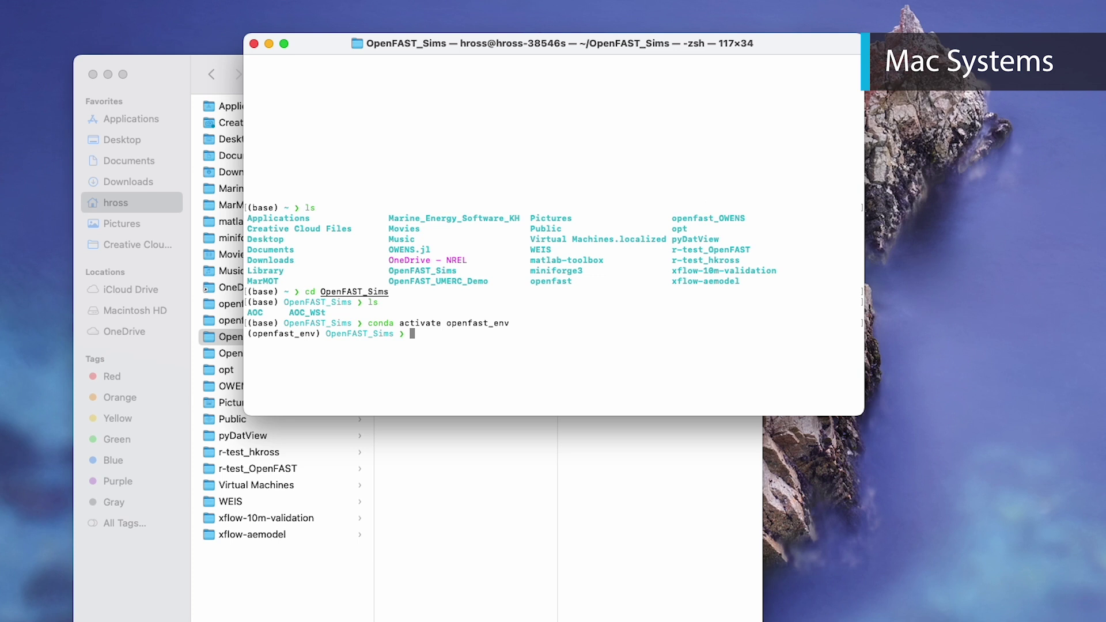
# Run 'openfast AOC_WSt/AOC_WSt.fst' and confirm 'OpenFAST terminated normally.'.
pyautogui.write('ope')
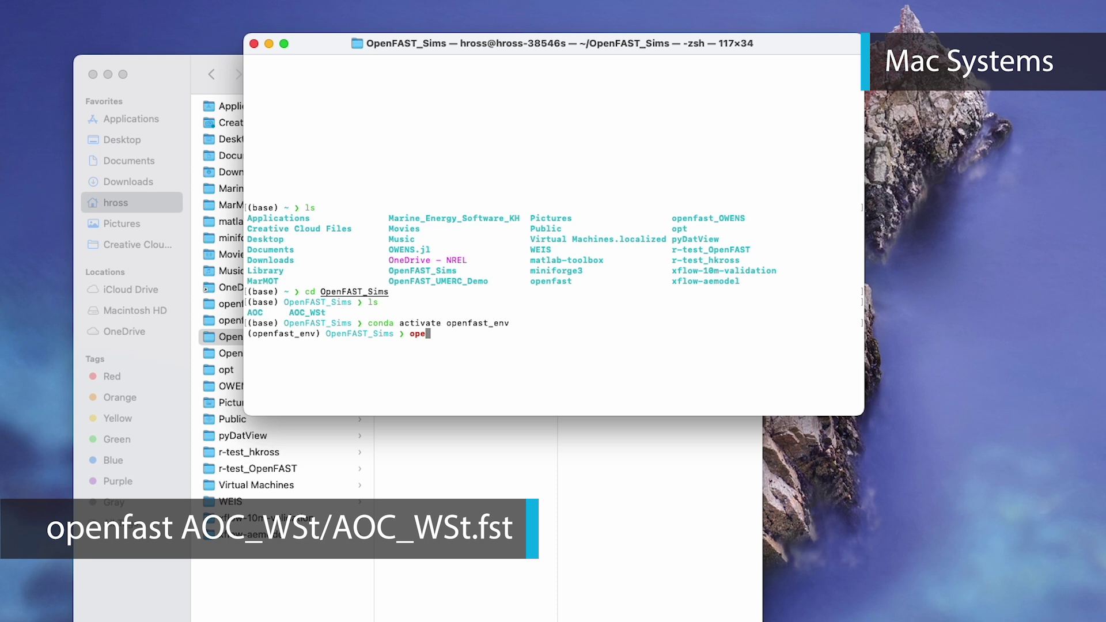
pyautogui.write('nfast')
pyautogui.write('AOC_WSt/AO')
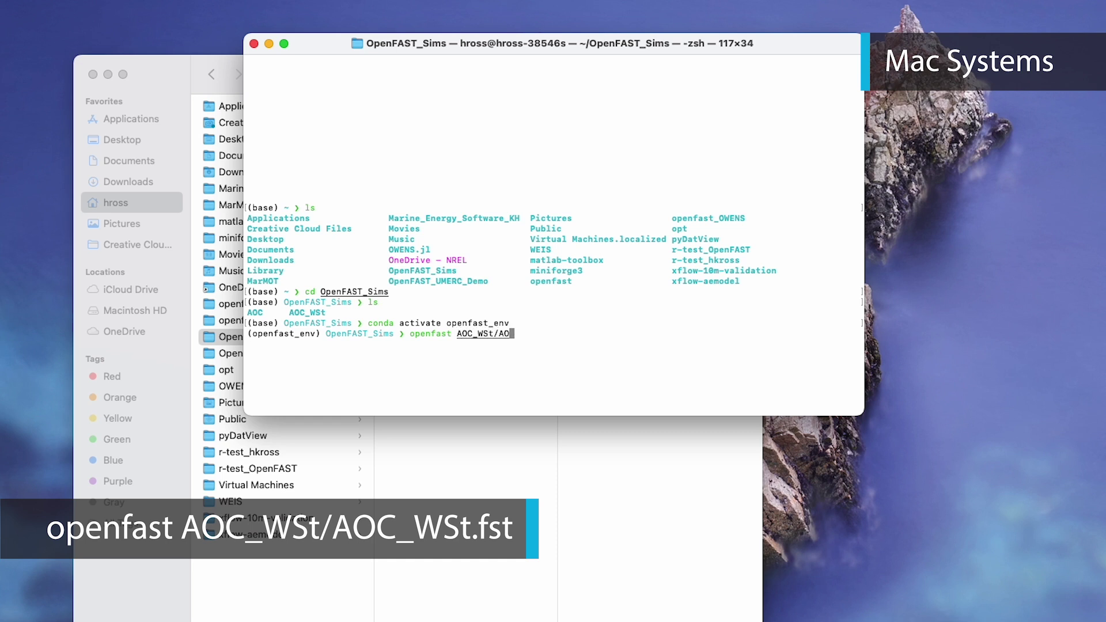
pyautogui.write('C_WSt.fst')
pyautogui.press('Return')
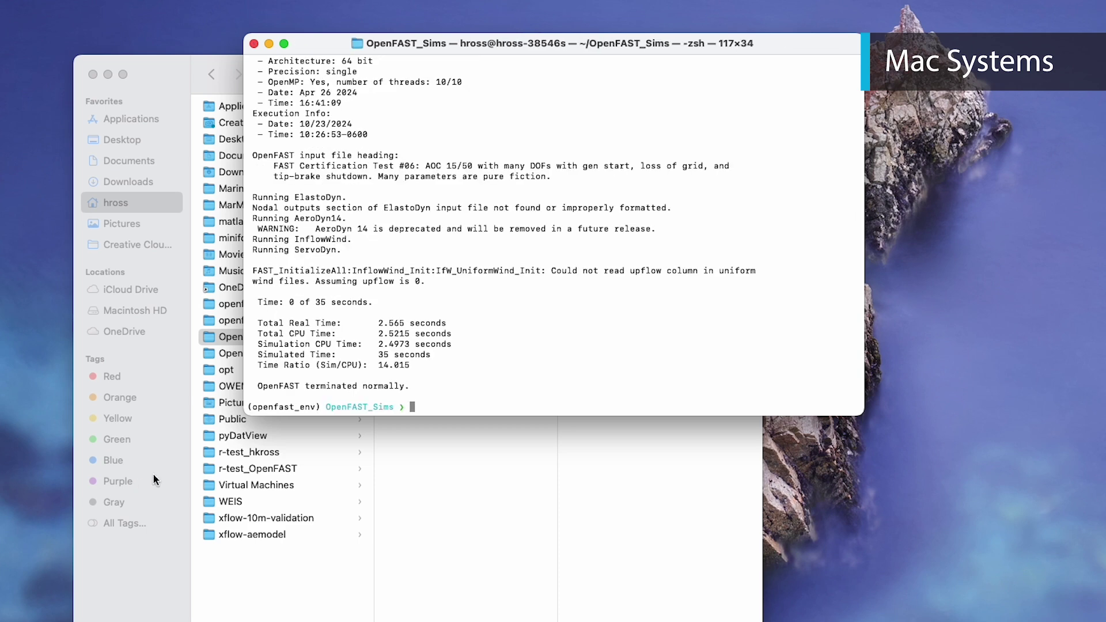
pyautogui.moveTo(257, 386); pyautogui.dragTo(413, 386)
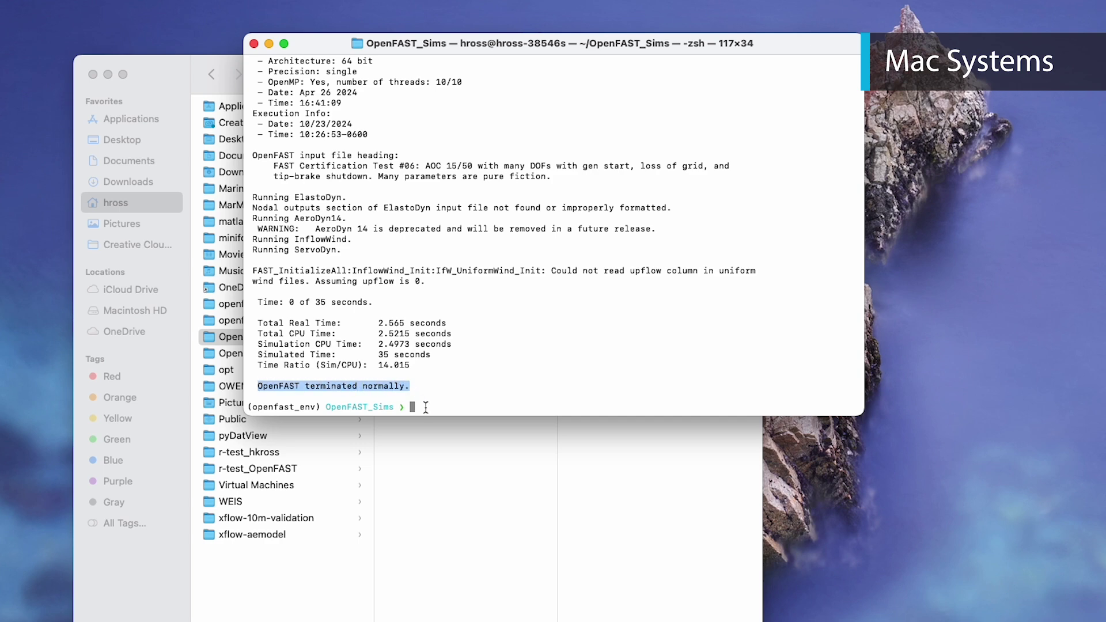
pyautogui.click(429, 407)
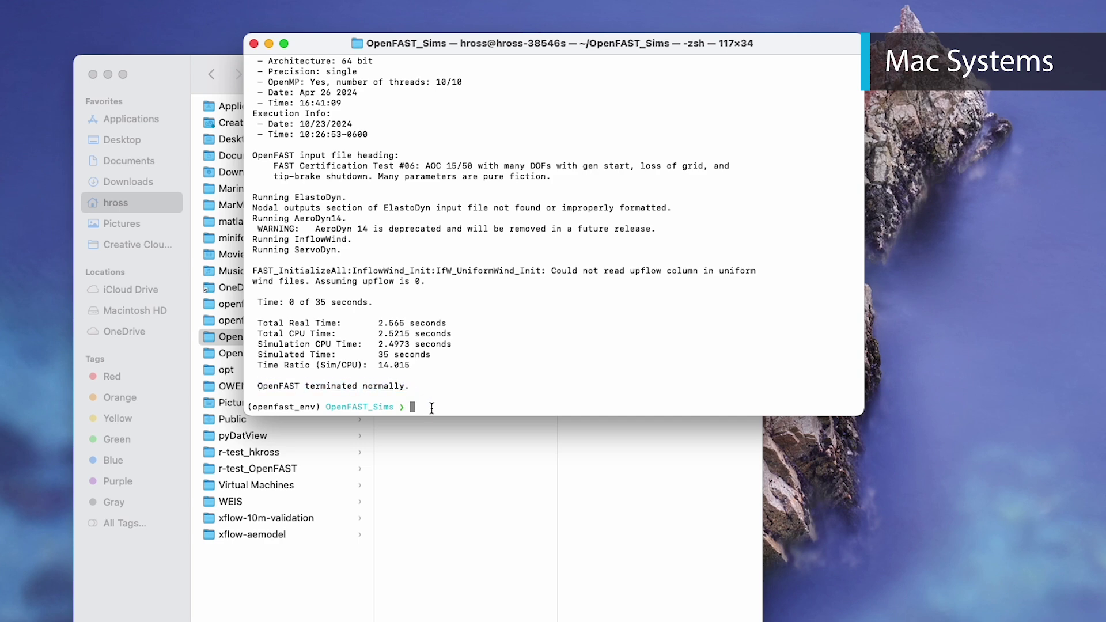
# In Finder, inspect the new AOC_WSt.AD.sum and 186 KB AOC_WSt.out outputs.
pyautogui.moveTo(427, 44); pyautogui.dragTo(622, 75)
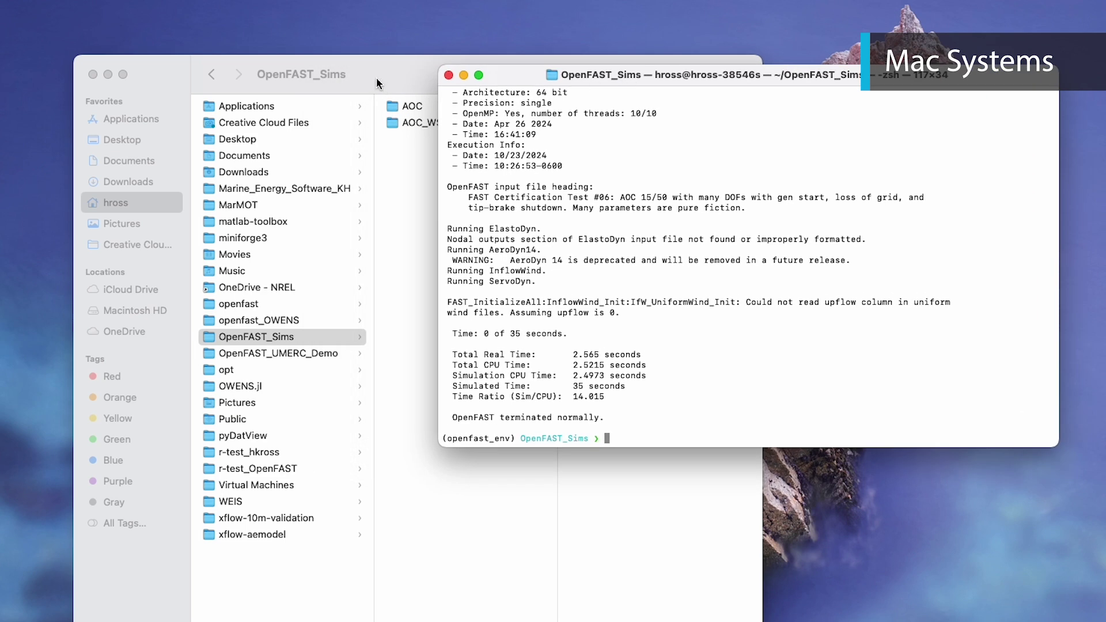
pyautogui.click(378, 84)
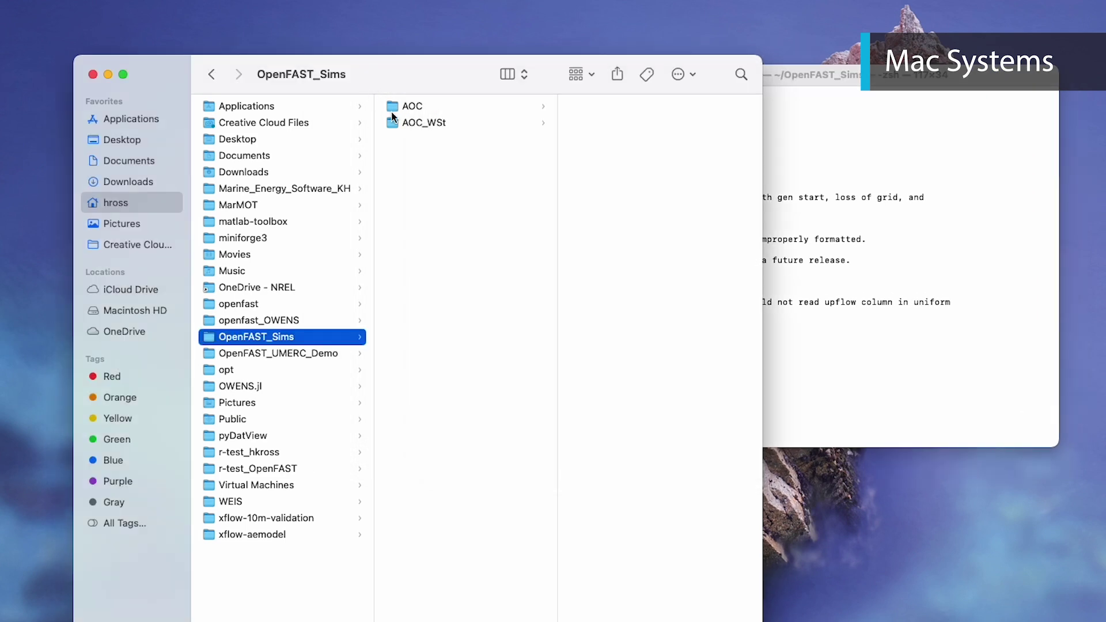
pyautogui.click(424, 123)
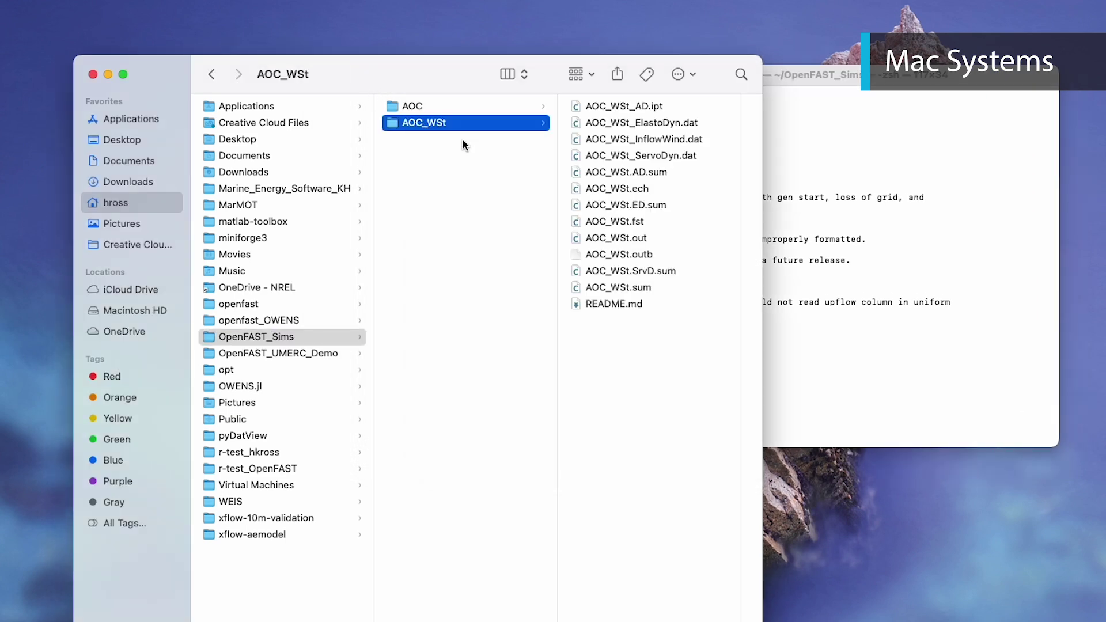
pyautogui.click(623, 172)
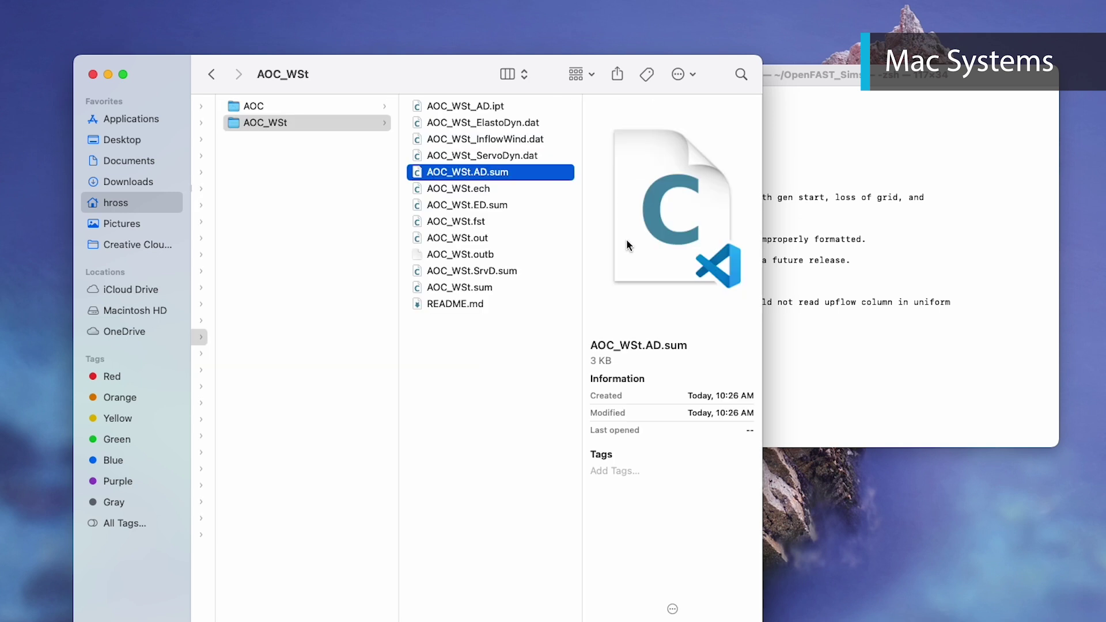
pyautogui.moveTo(688, 397); pyautogui.dragTo(758, 396)
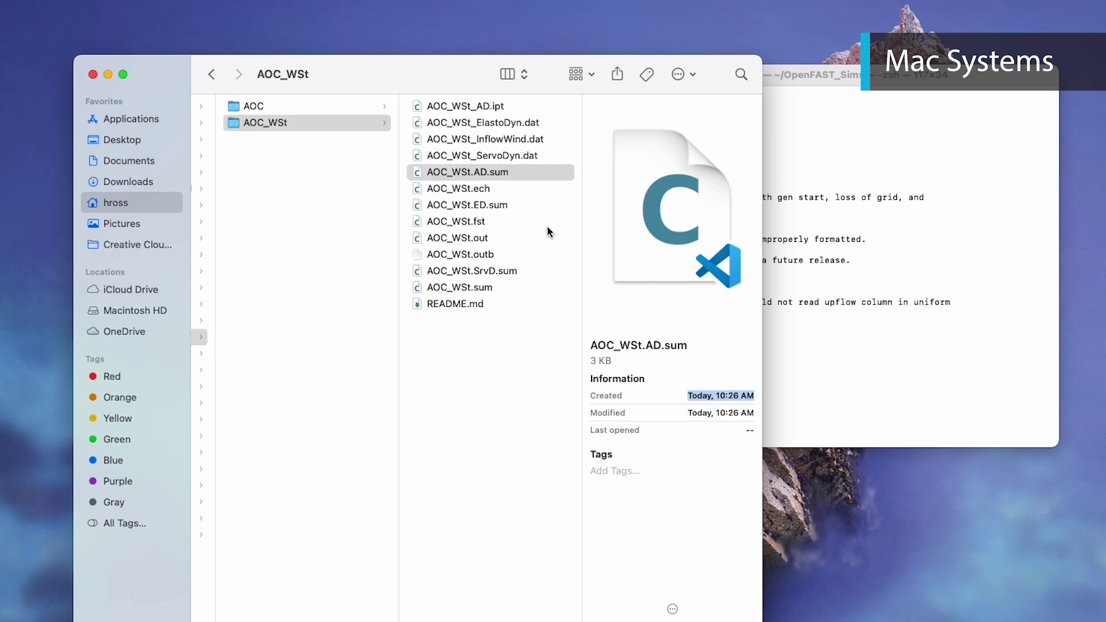
pyautogui.click(506, 179)
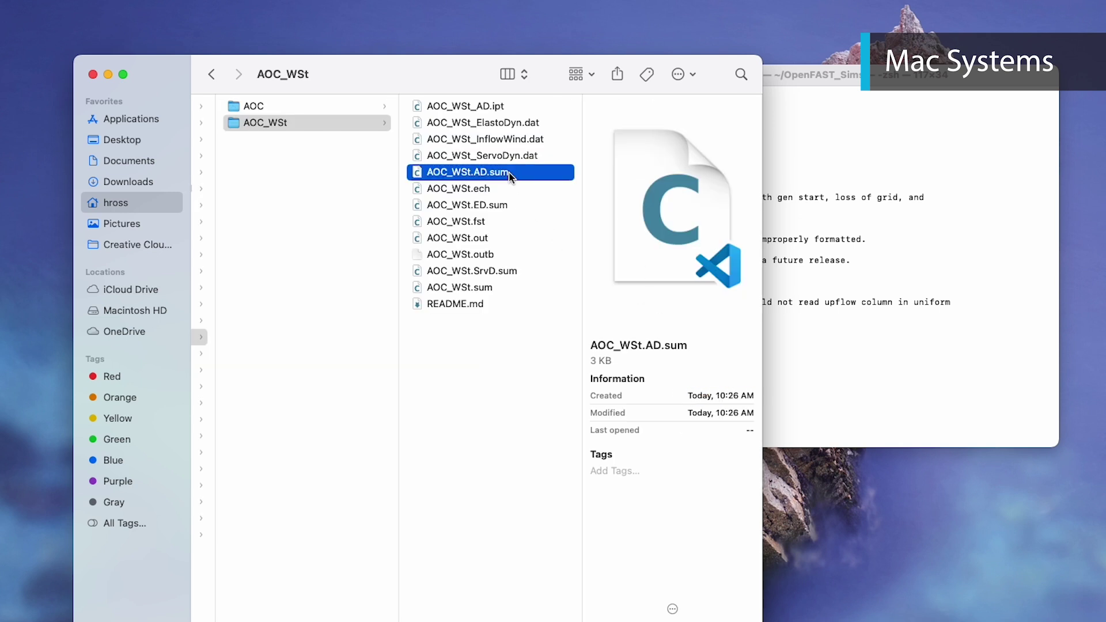
pyautogui.click(492, 352)
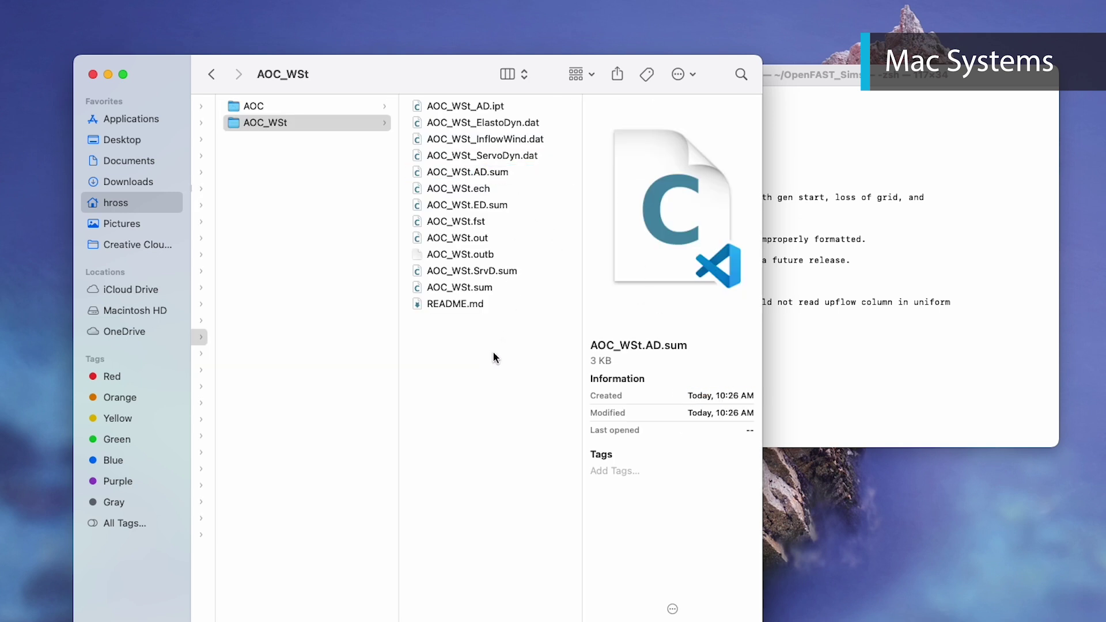
pyautogui.click(492, 239)
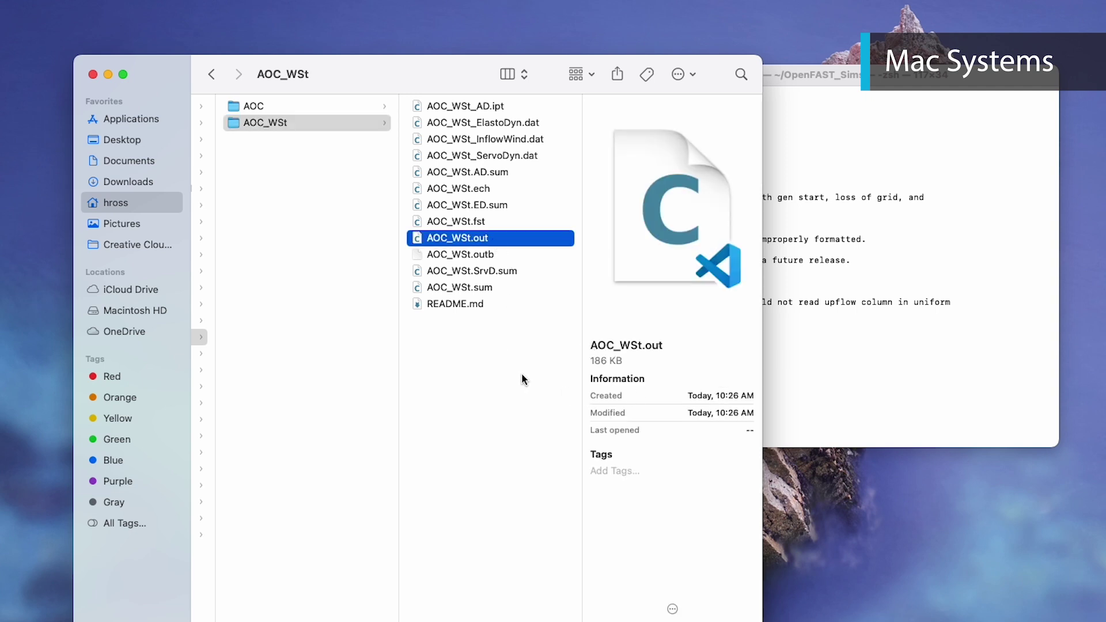
pyautogui.hscroll(-5, 507, 363)
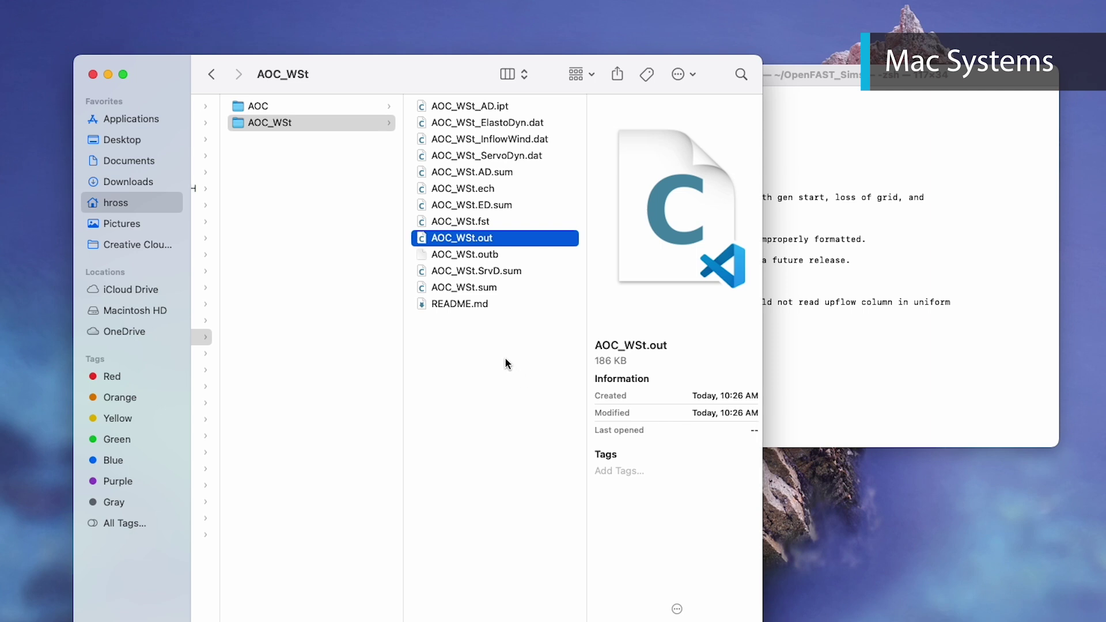
# Move the AOC and AOC_WSt folders to the Trash.
pyautogui.click(423, 106)
pyautogui.keyDown('shift'); pyautogui.click(427, 123); pyautogui.keyUp('shift')
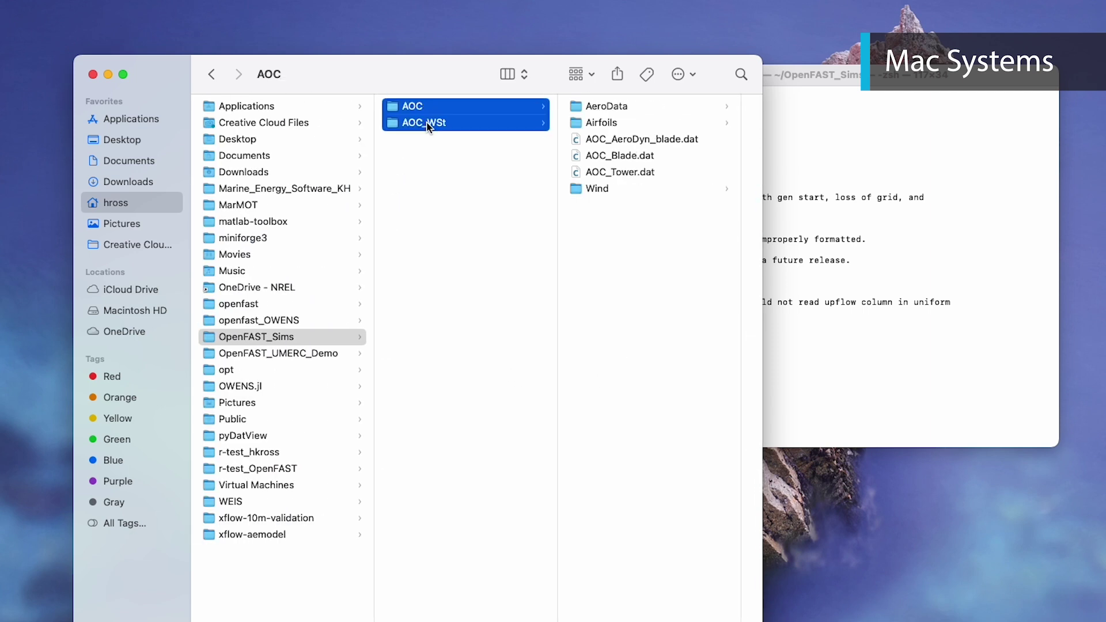
pyautogui.rightClick(427, 121)
pyautogui.click(452, 172)
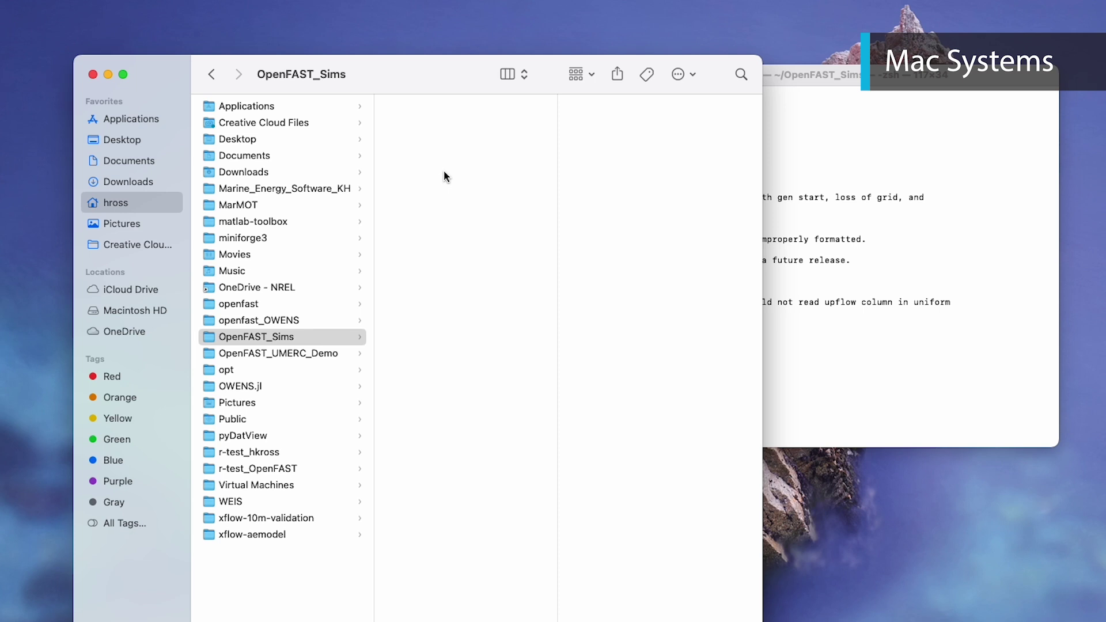
# Browse Downloads > r-test-main > glue-codes > openfast > EllipticalWing_OLAF.
pyautogui.click(128, 182)
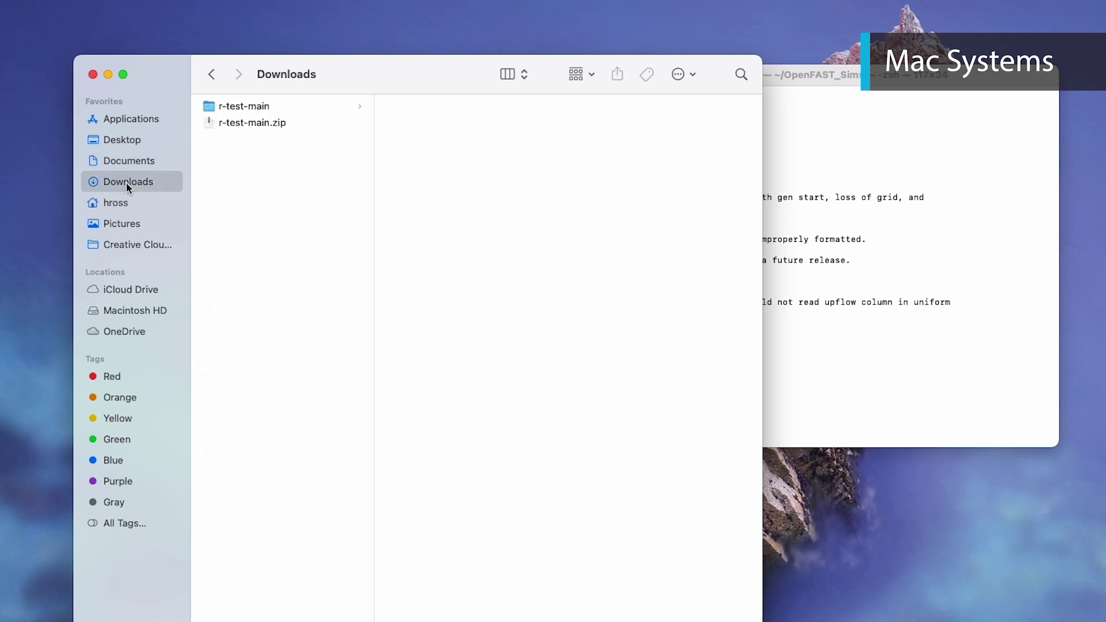
pyautogui.click(250, 108)
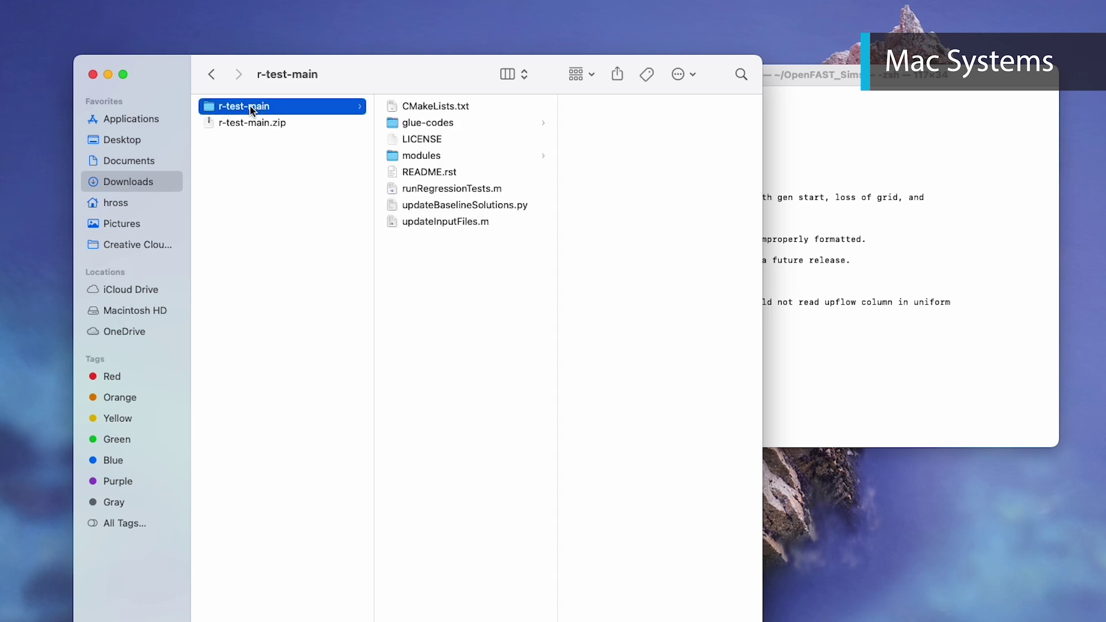
pyautogui.click(443, 123)
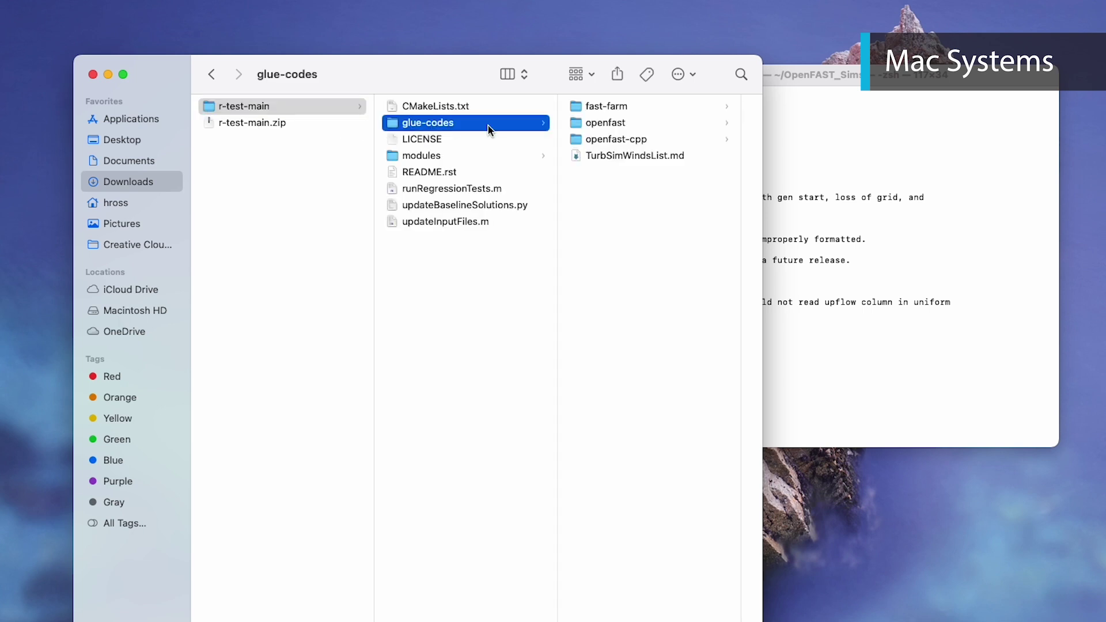
pyautogui.click(590, 124)
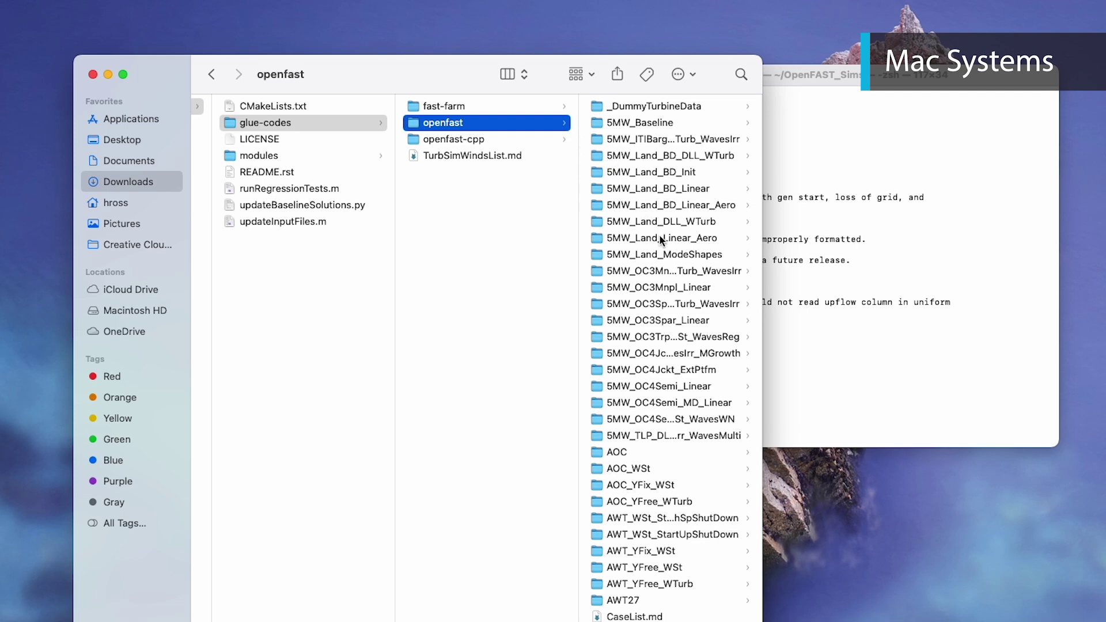
pyautogui.scroll(-5, 661, 240)
pyautogui.scroll(-5, 661, 240)
pyautogui.click(661, 292)
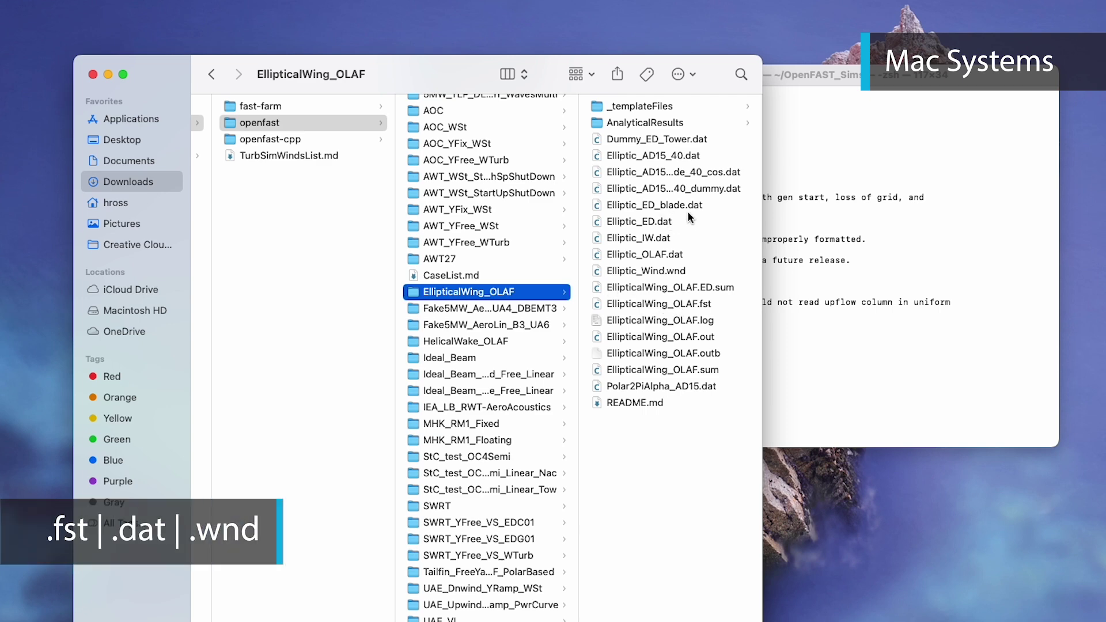
# Copy the 11 EllipticalWing_OLAF input files, from Dummy_ED_Tower.dat to Polar2PiAlpha_AD15.dat.
pyautogui.click(691, 142)
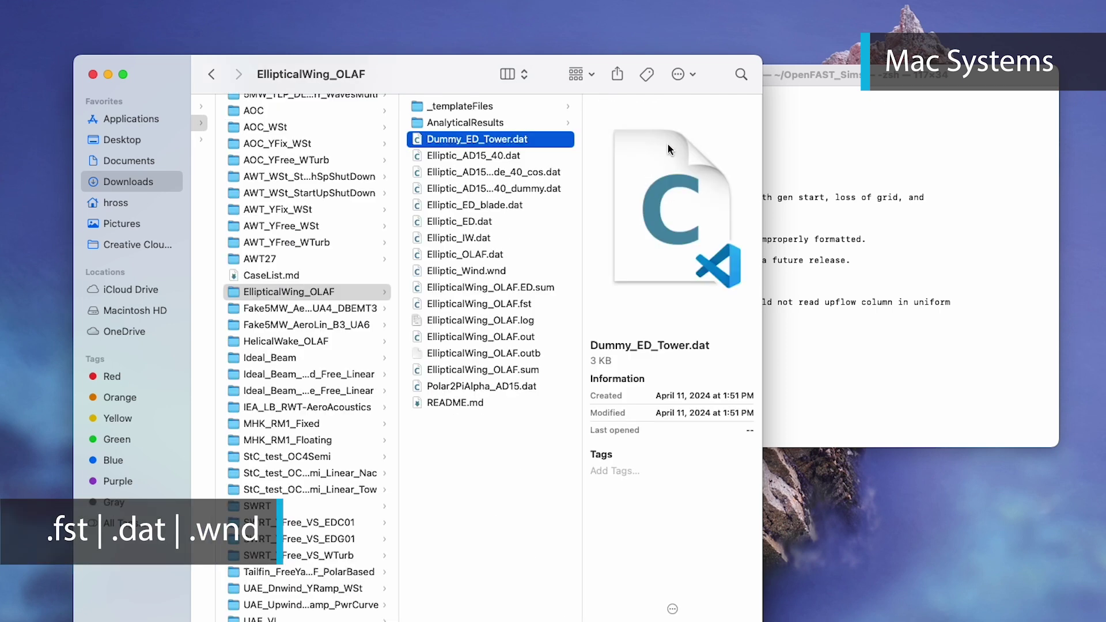
pyautogui.keyDown('shift'); pyautogui.click(499, 157); pyautogui.keyUp('shift')
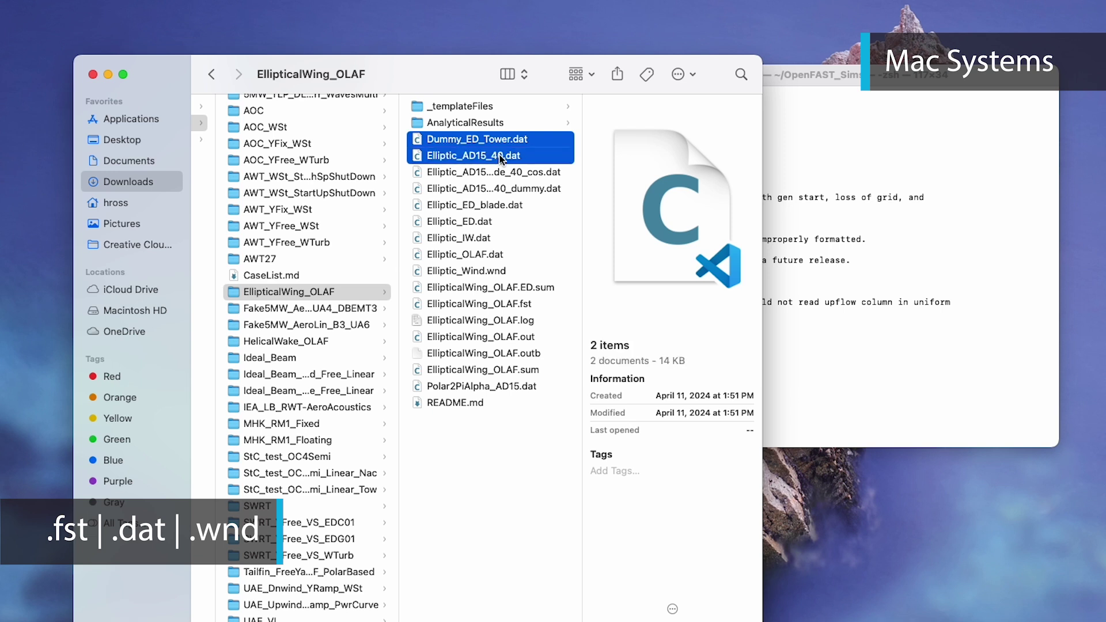
pyautogui.keyDown('shift'); pyautogui.click(525, 173); pyautogui.keyUp('shift')
pyautogui.keyDown('shift'); pyautogui.click(530, 190); pyautogui.keyUp('shift')
pyautogui.keyDown('shift'); pyautogui.click(516, 205); pyautogui.keyUp('shift')
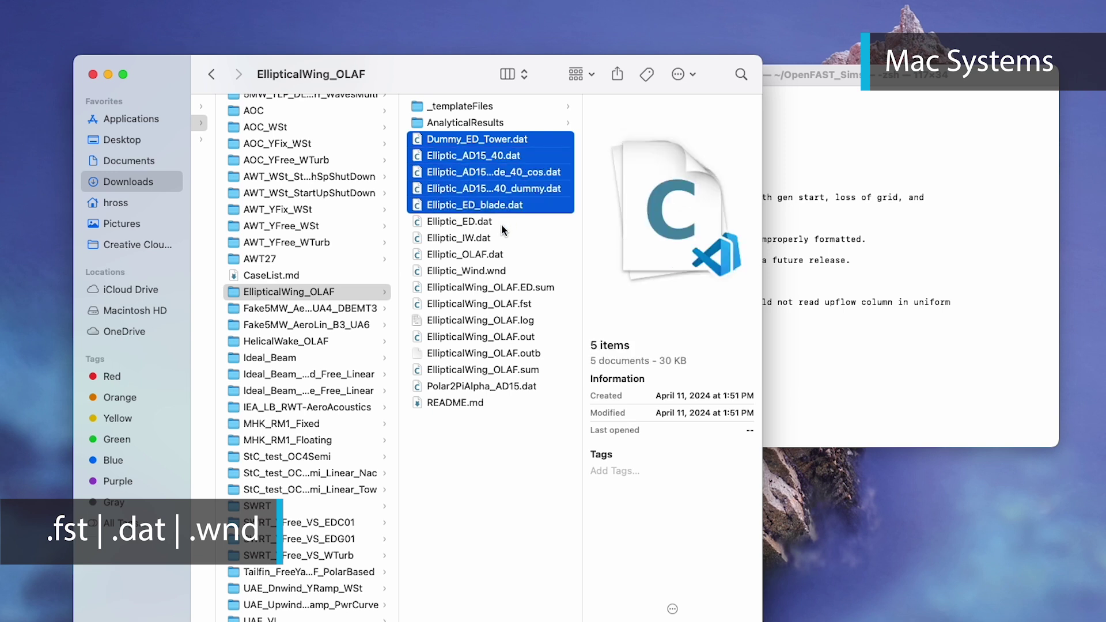
pyautogui.keyDown('shift'); pyautogui.click(501, 223); pyautogui.keyUp('shift')
pyautogui.keyDown('shift'); pyautogui.click(499, 236); pyautogui.keyUp('shift')
pyautogui.keyDown('shift'); pyautogui.click(502, 254); pyautogui.keyUp('shift')
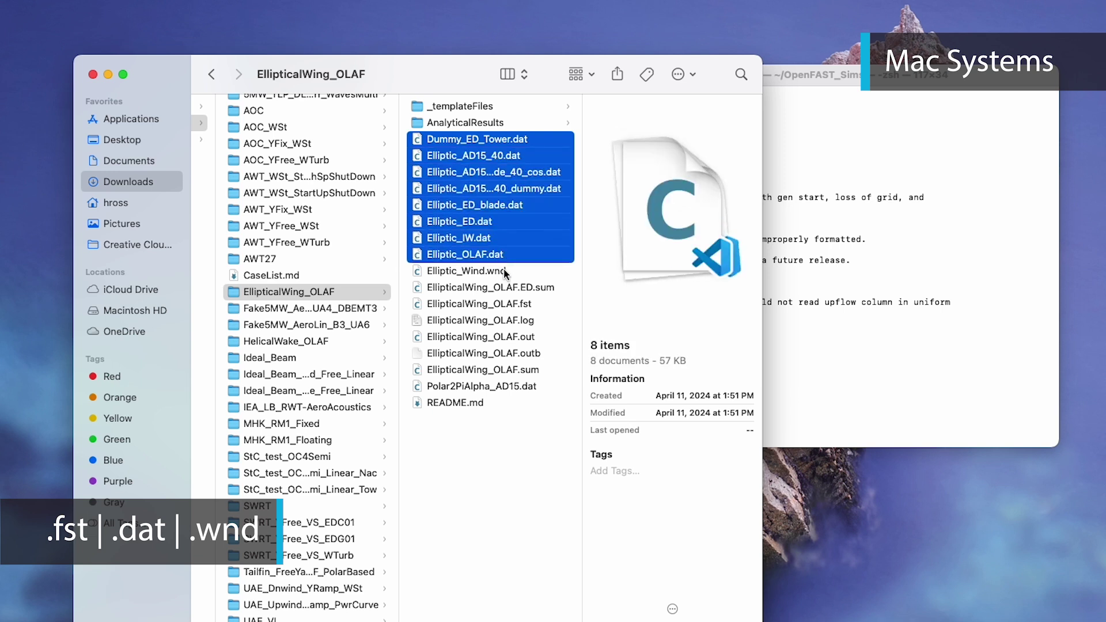
pyautogui.keyDown('shift'); pyautogui.click(505, 272); pyautogui.keyUp('shift')
pyautogui.keyDown('super'); pyautogui.click(525, 305); pyautogui.keyUp('super')
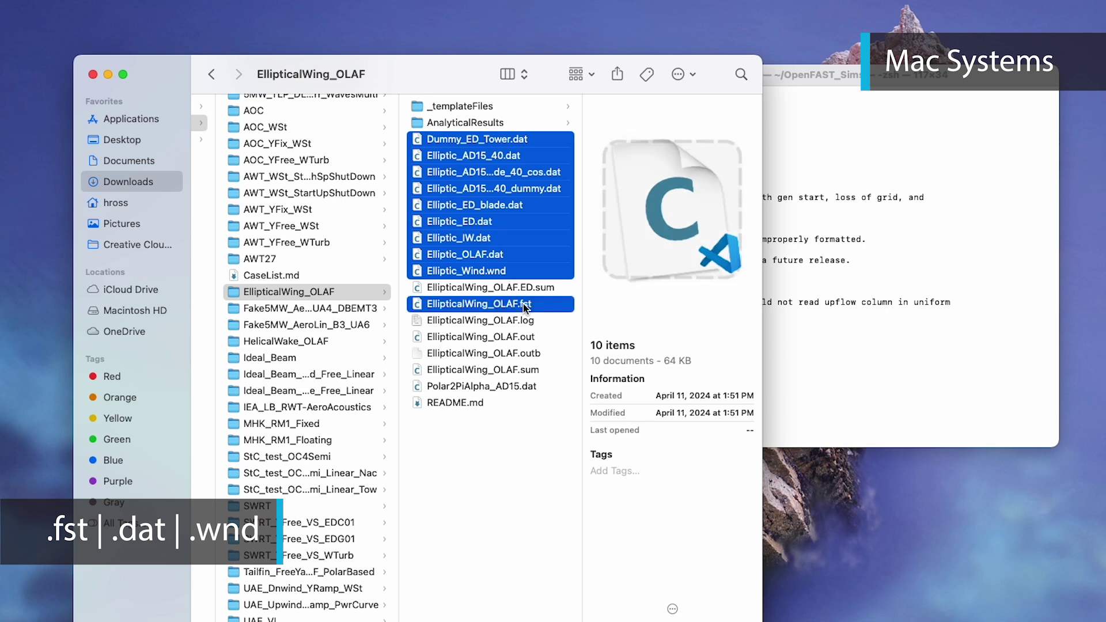
pyautogui.keyDown('super'); pyautogui.click(530, 387); pyautogui.keyUp('super')
pyautogui.rightClick(530, 388)
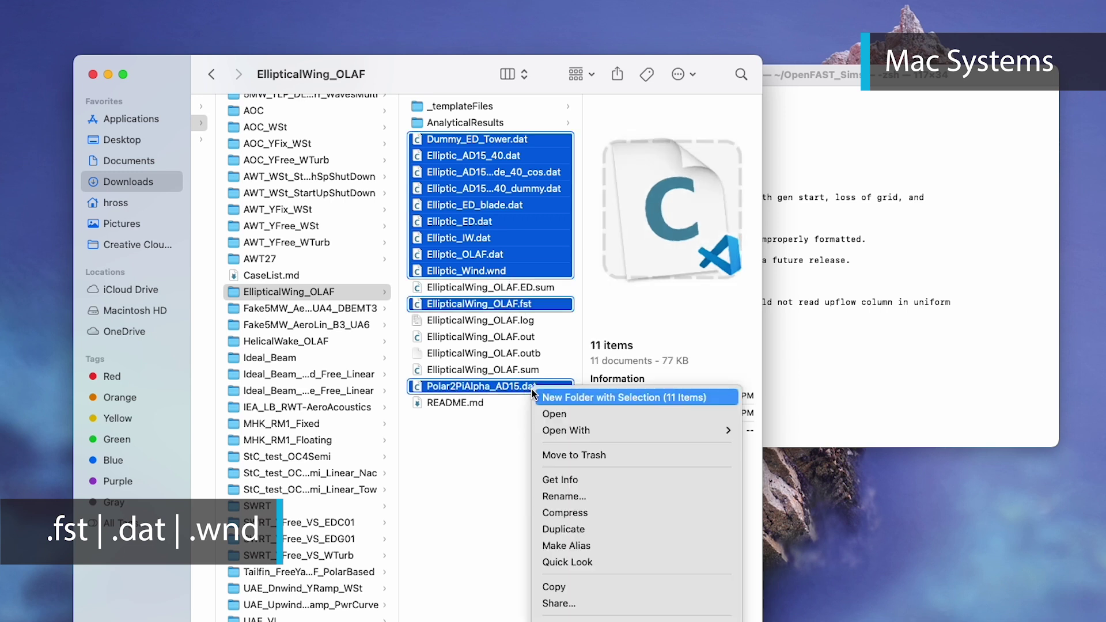
pyautogui.click(599, 586)
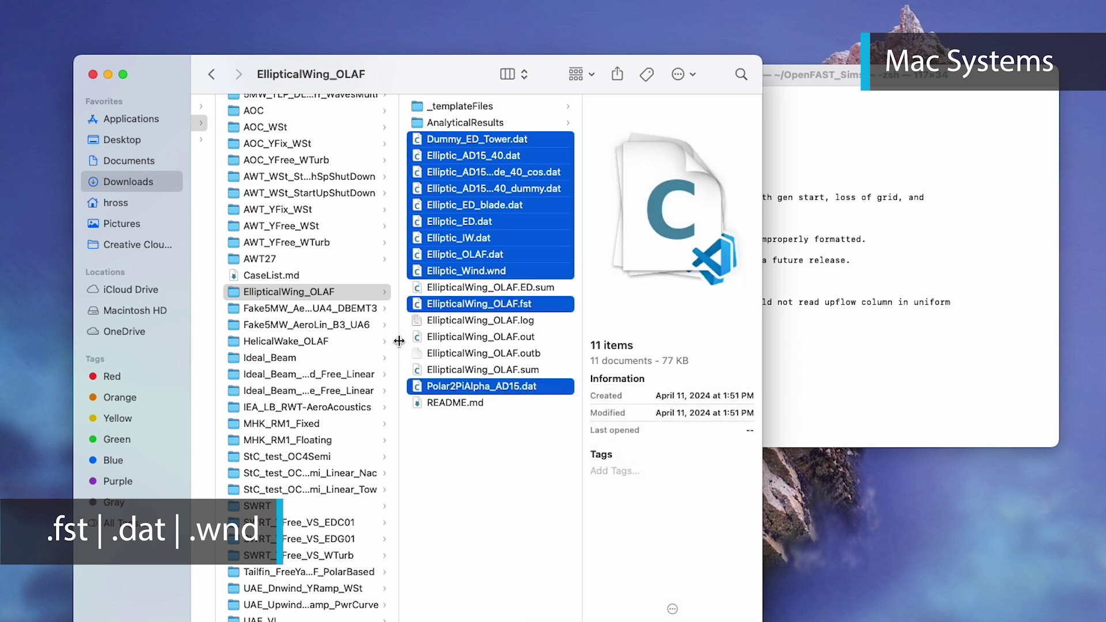
# Paste the 11 files into the home folder's OpenFAST_Sims.
pyautogui.hscroll(-10, 399, 341)
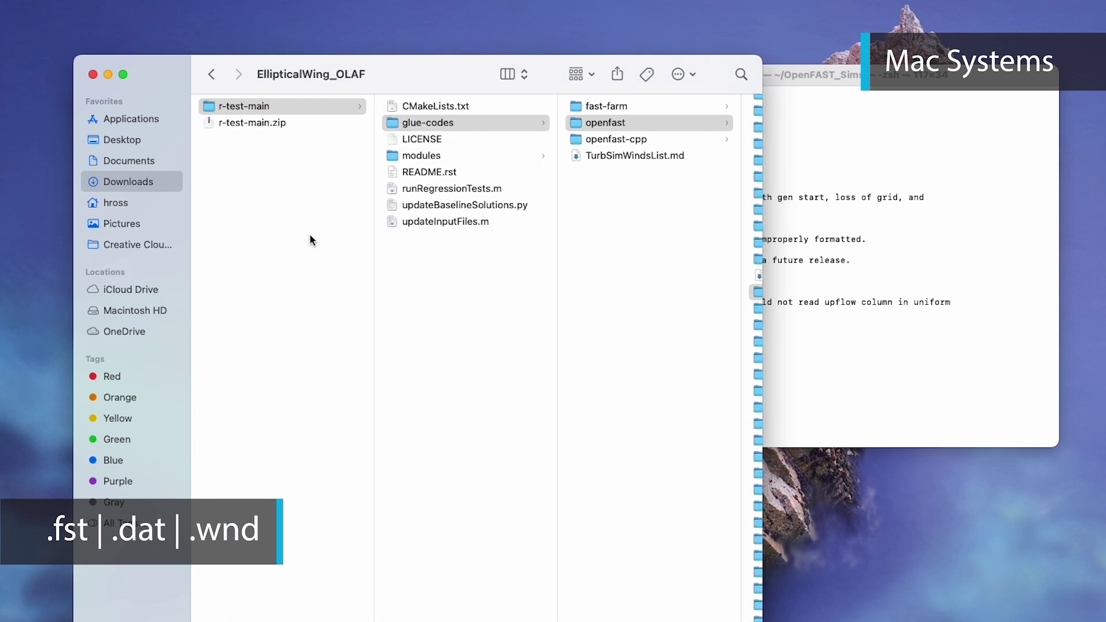
pyautogui.click(127, 205)
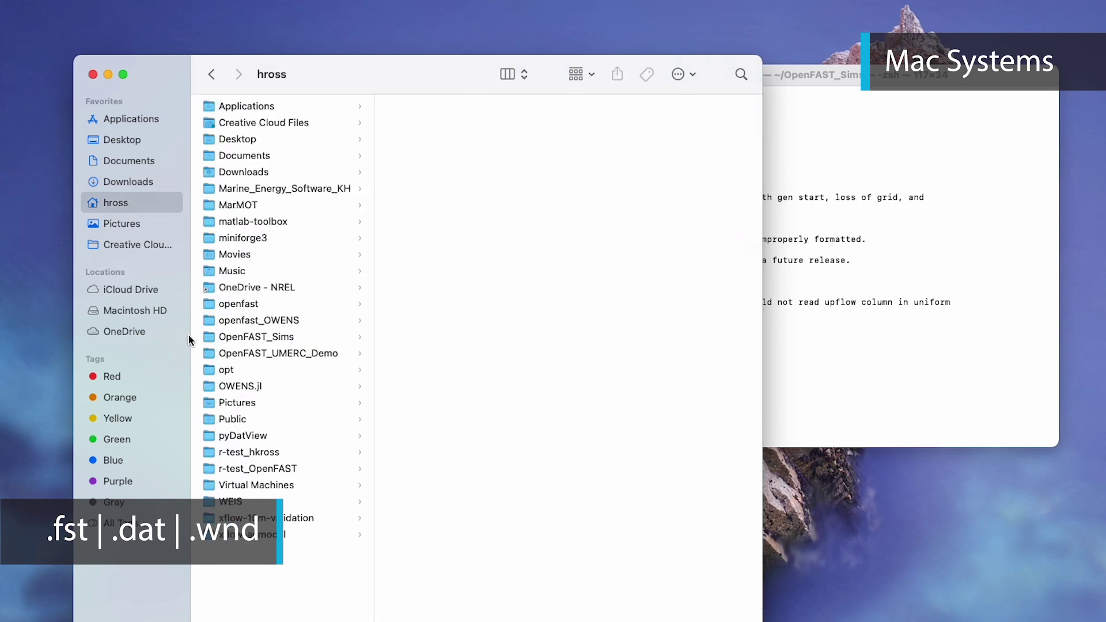
pyautogui.click(245, 338)
pyautogui.rightClick(458, 189)
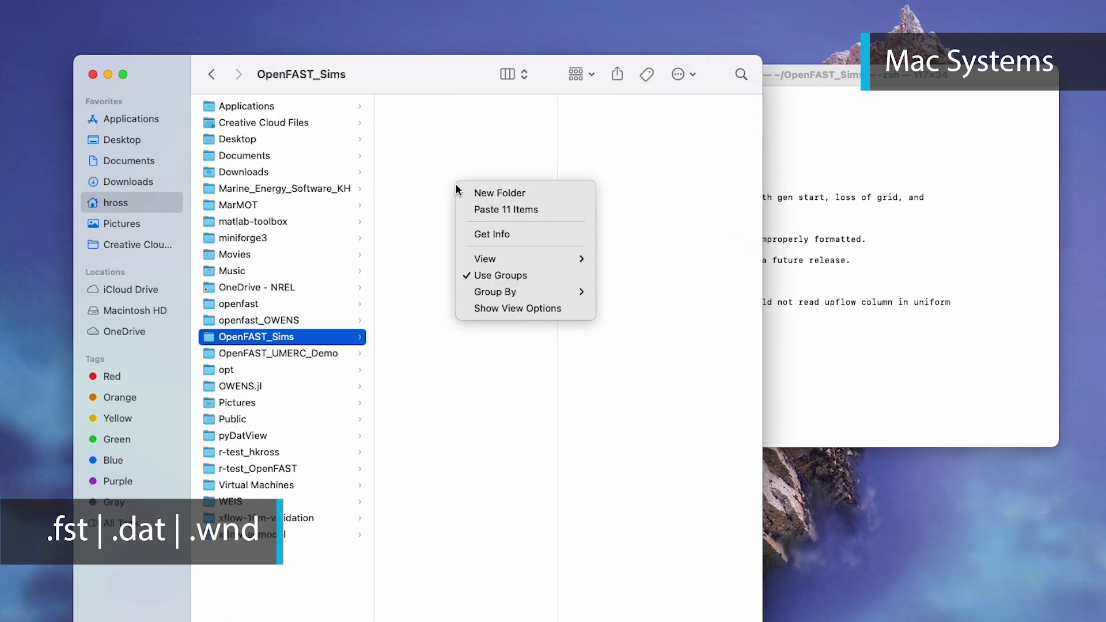
pyautogui.click(483, 209)
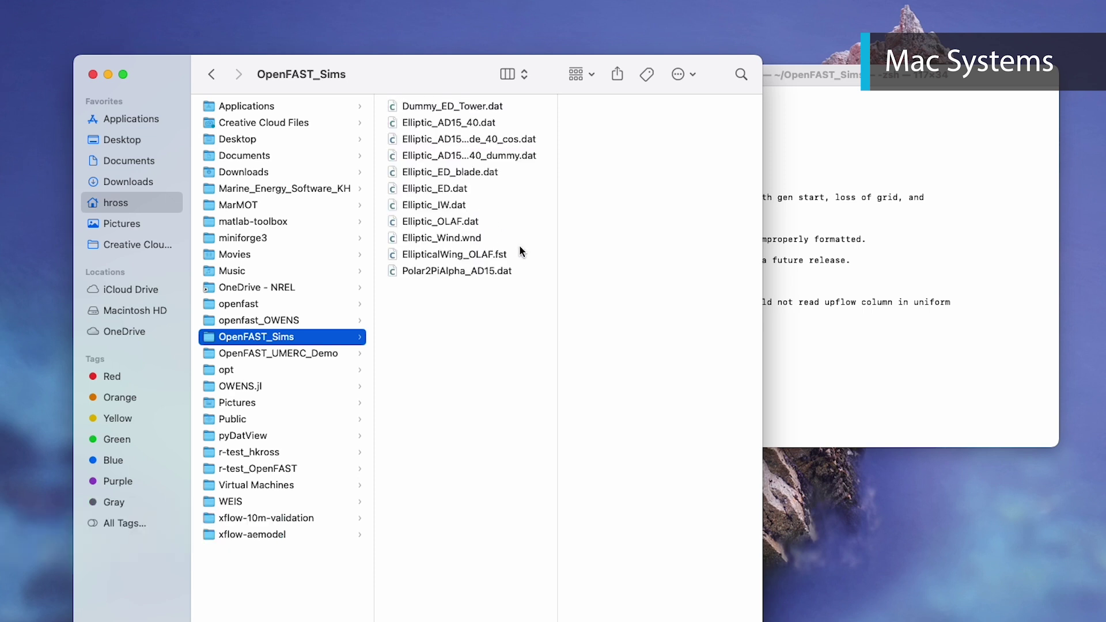
# List the case files in the Terminal working folder with ls.
pyautogui.click(819, 333)
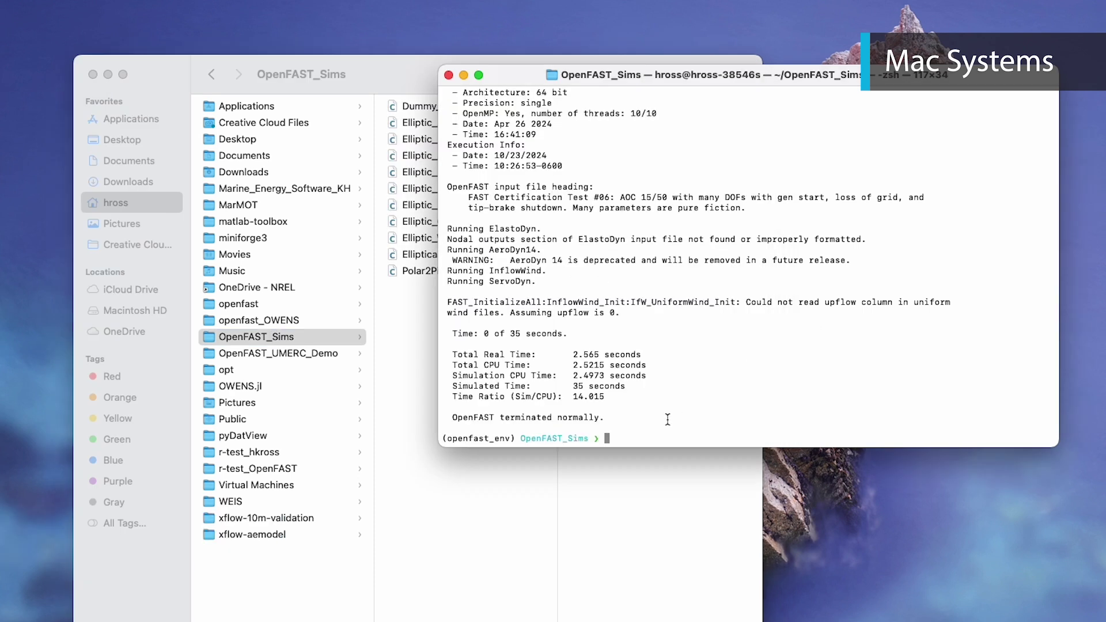
pyautogui.write('ls')
pyautogui.press('Return')
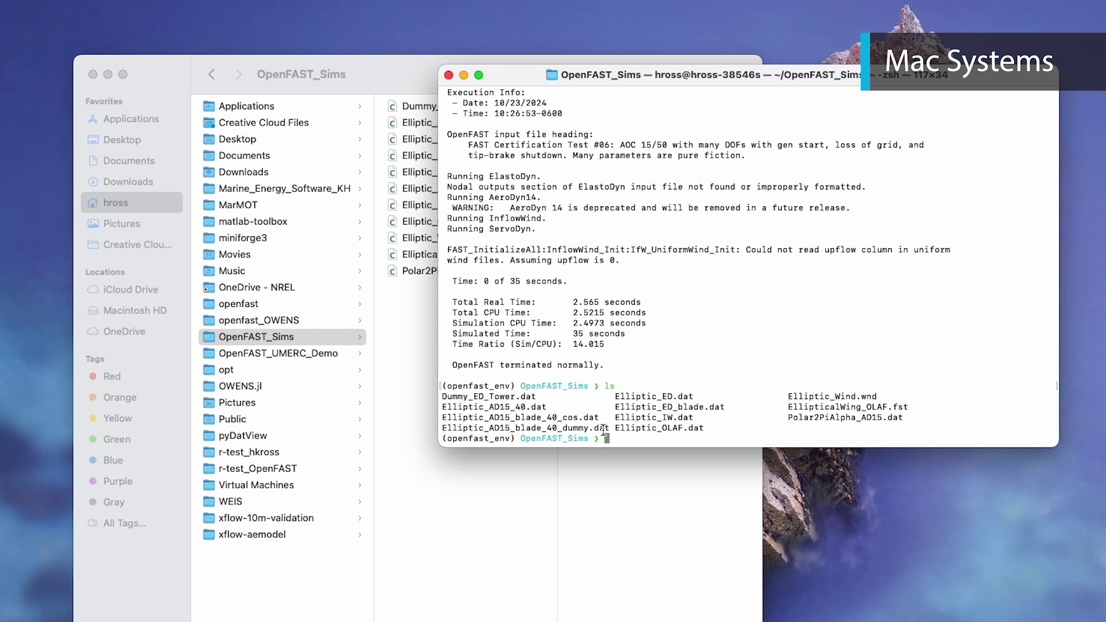
pyautogui.moveTo(442, 396); pyautogui.dragTo(947, 426)
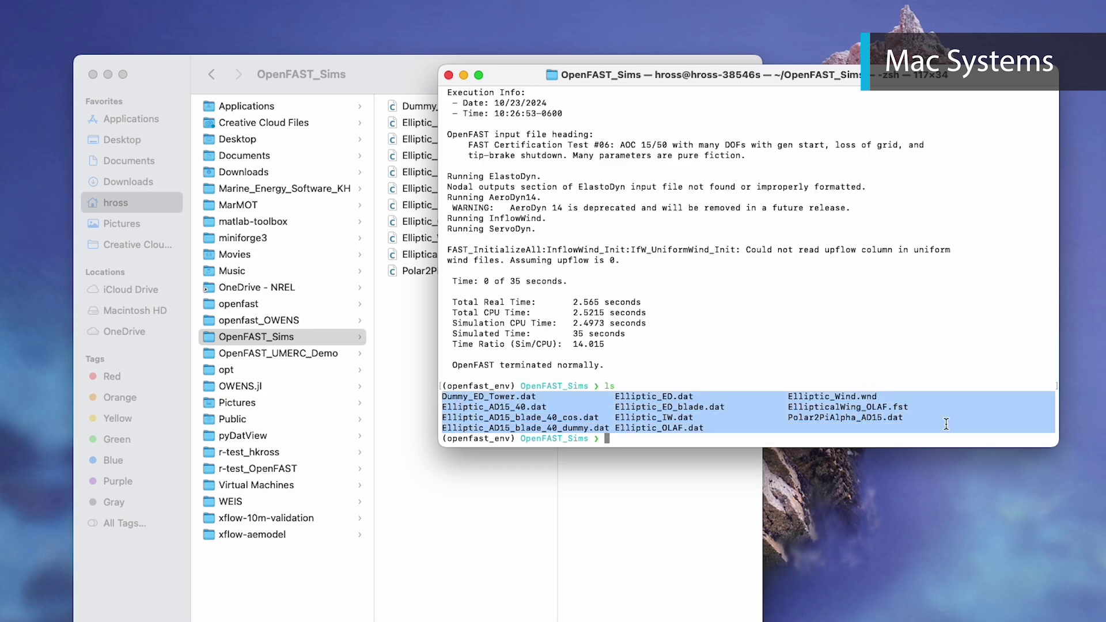
pyautogui.click(652, 438)
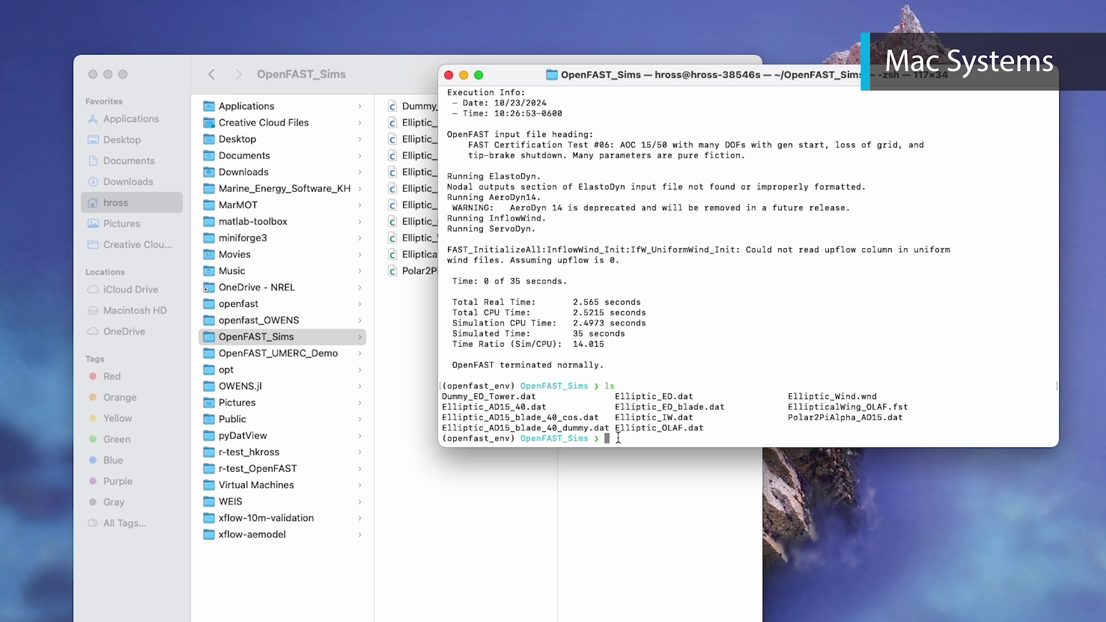
# Run openfast EllipticalWing_OLAF.fst until it reports 'OpenFAST terminated normally.'.
pyautogui.write('openfast ')
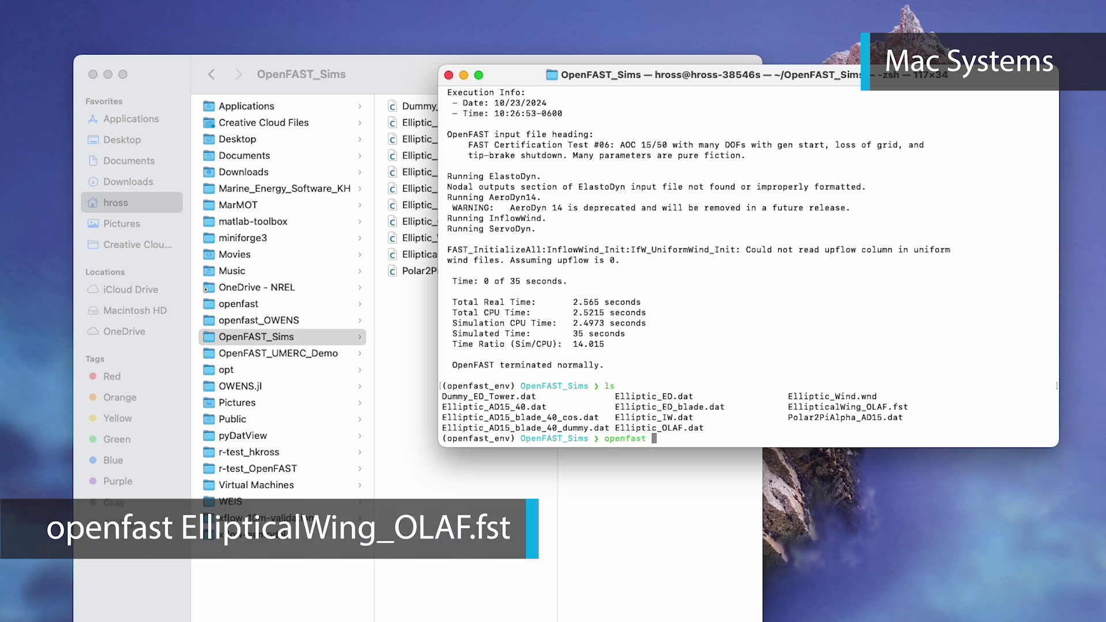
pyautogui.write('EllipticalWing_')
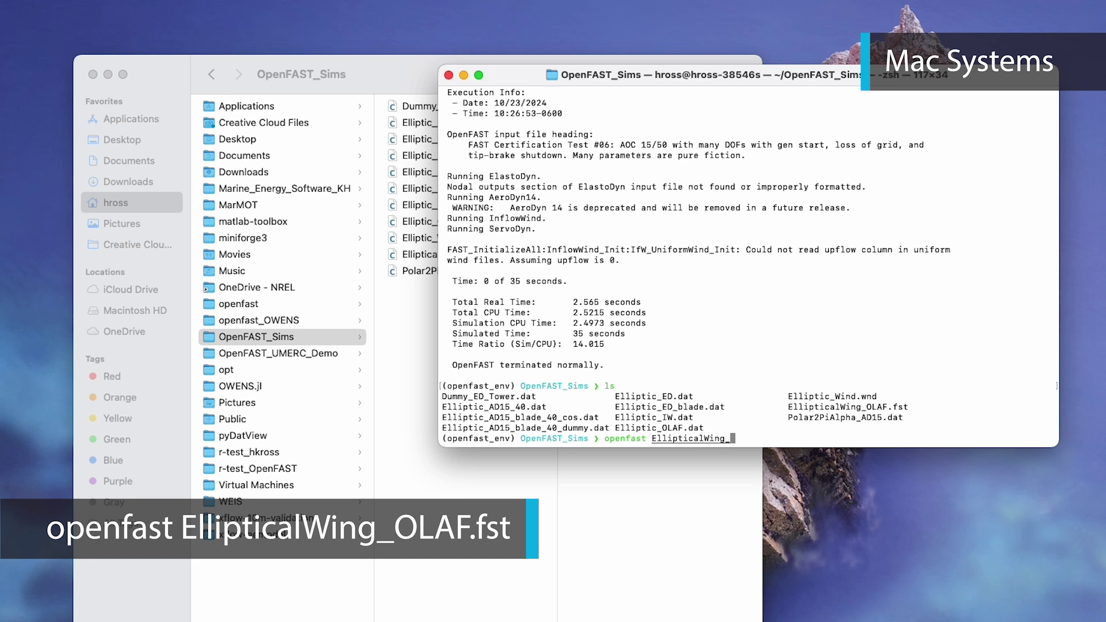
pyautogui.write('OLAF.fst')
pyautogui.press('Return')
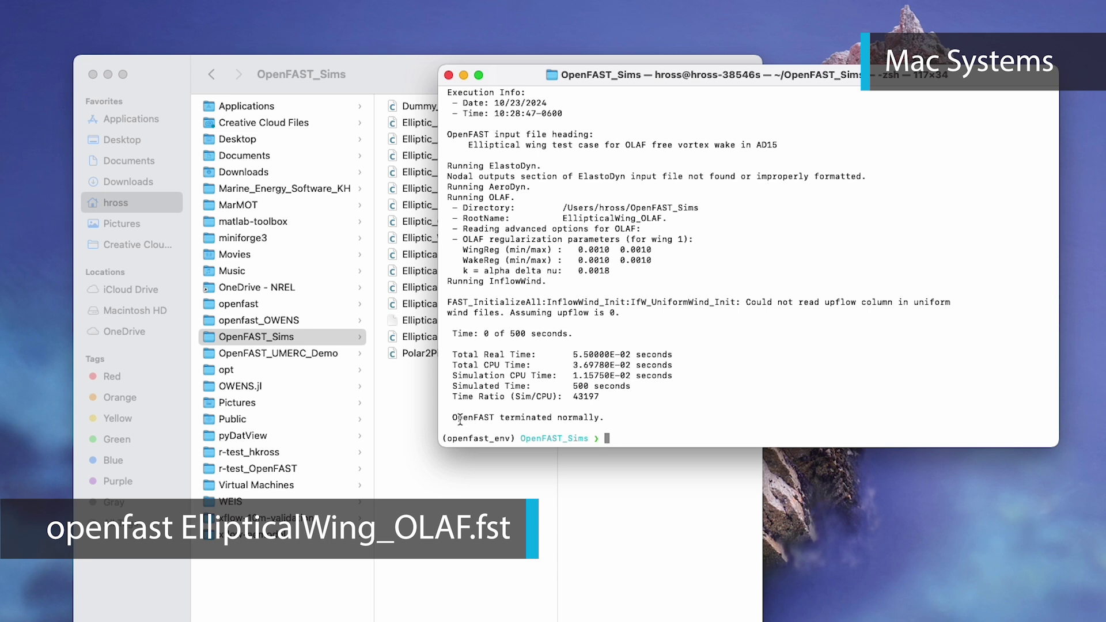
pyautogui.moveTo(450, 419); pyautogui.dragTo(611, 419)
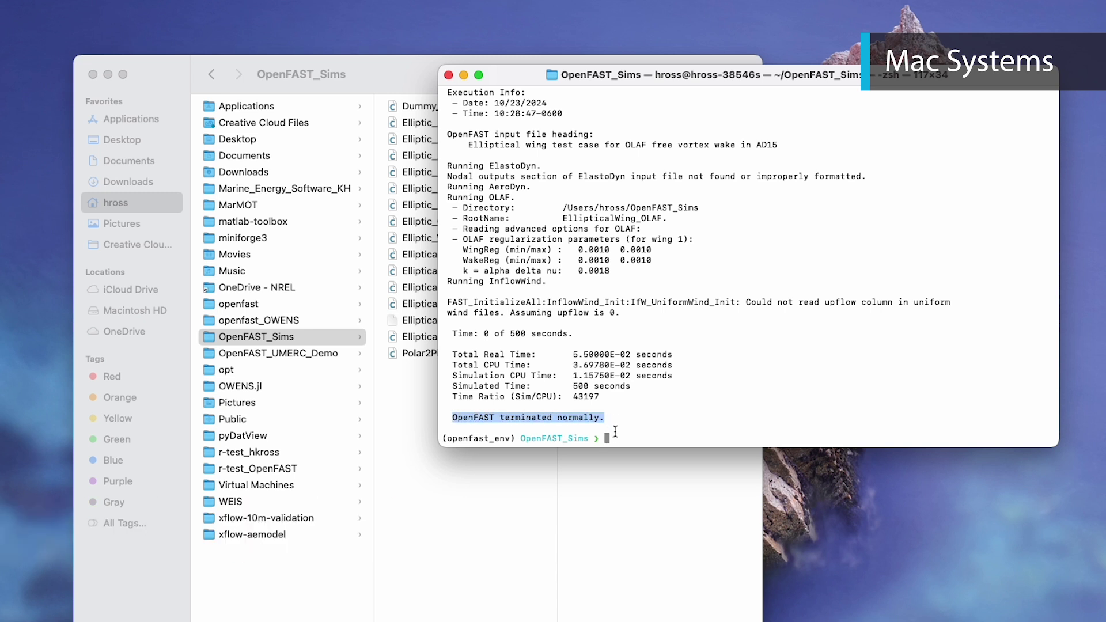
# Inspect the EllipticalWing_OLAF .ech, .ED.sum and .out outputs, checking the .out creation time.
pyautogui.click(616, 440)
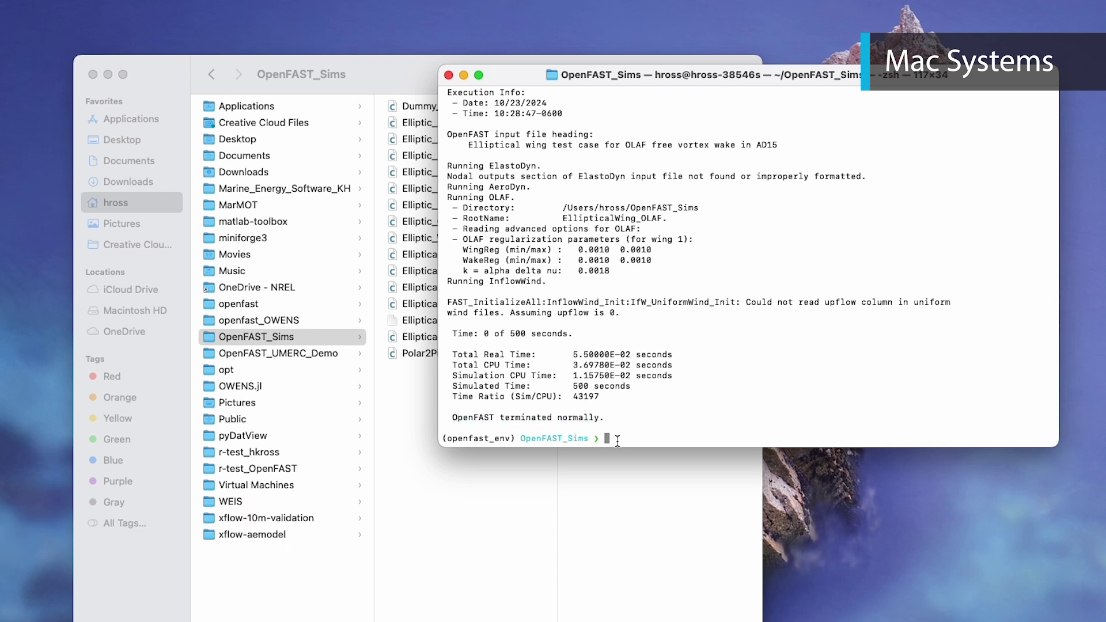
pyautogui.click(435, 509)
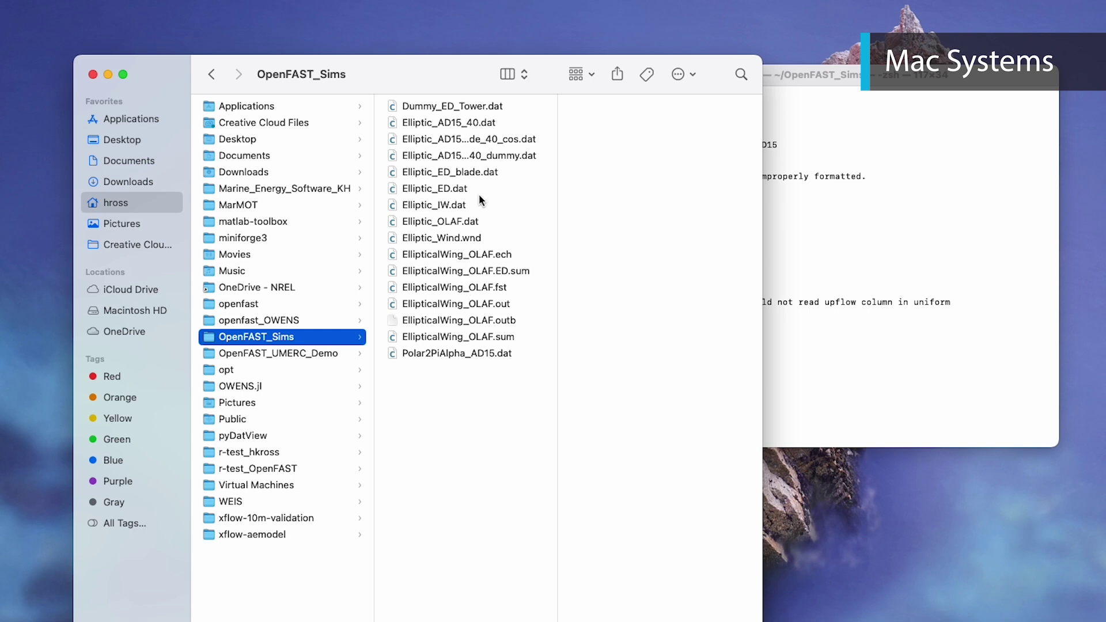
pyautogui.click(499, 257)
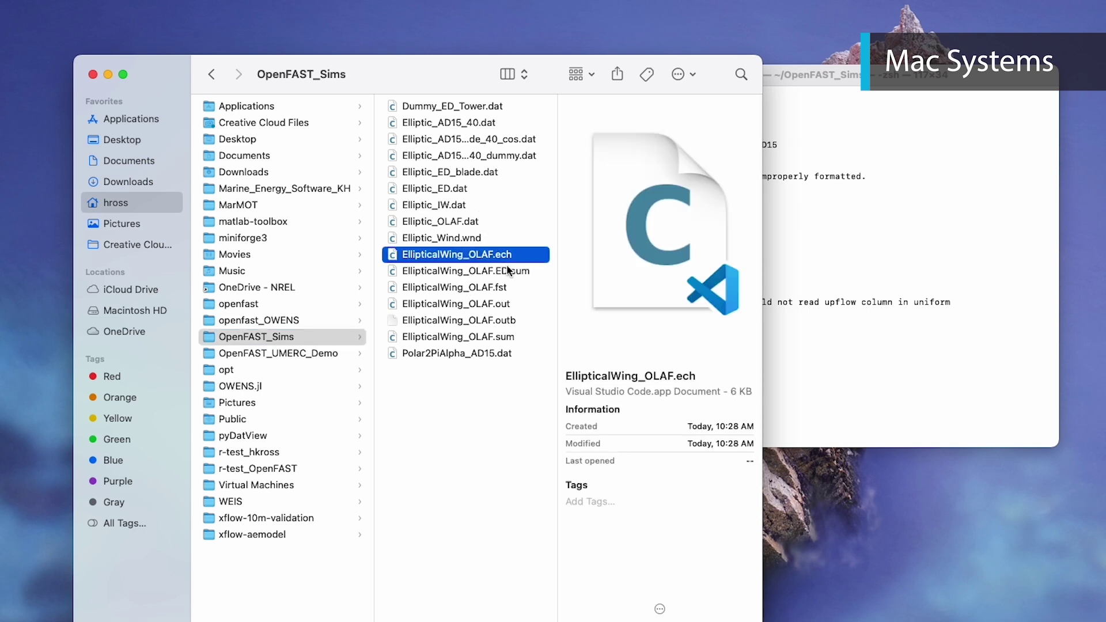
pyautogui.click(508, 270)
pyautogui.click(508, 304)
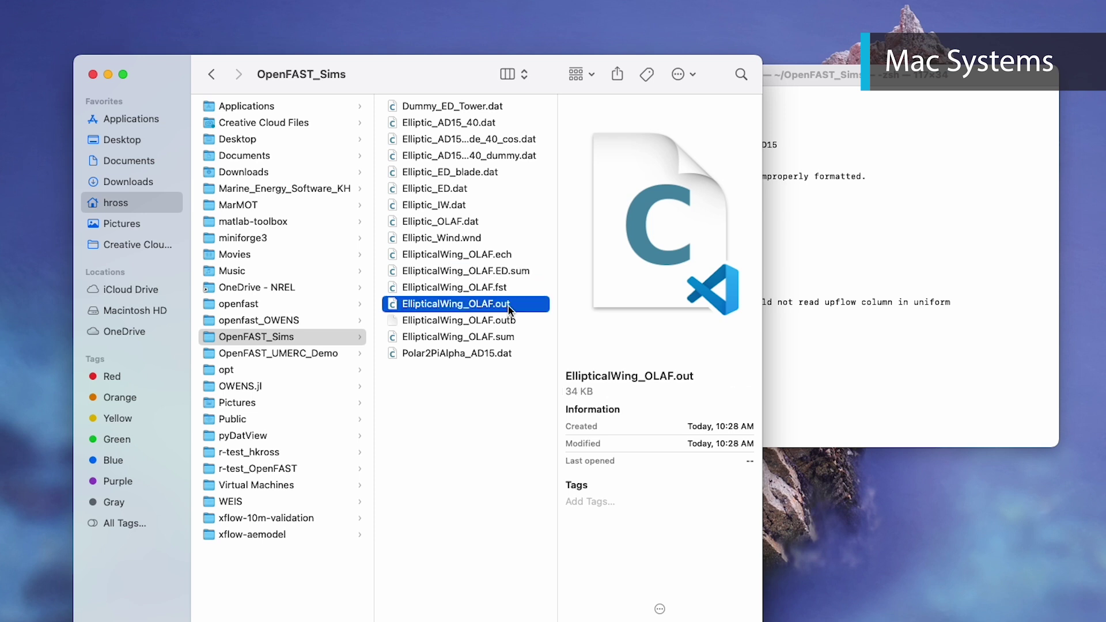
pyautogui.moveTo(686, 426); pyautogui.dragTo(756, 425)
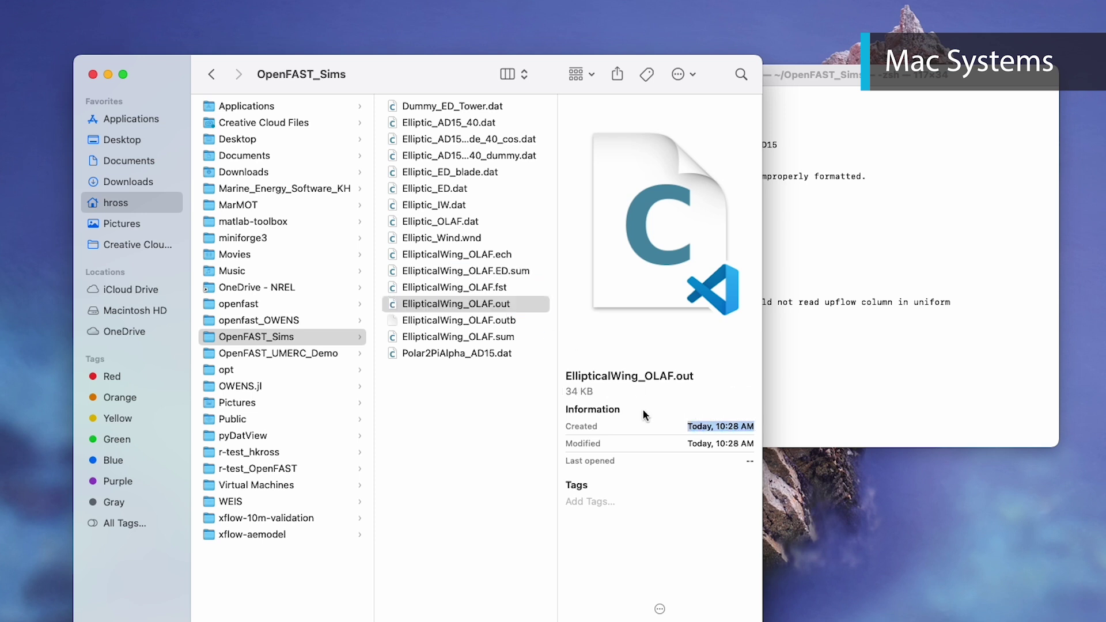
pyautogui.click(504, 406)
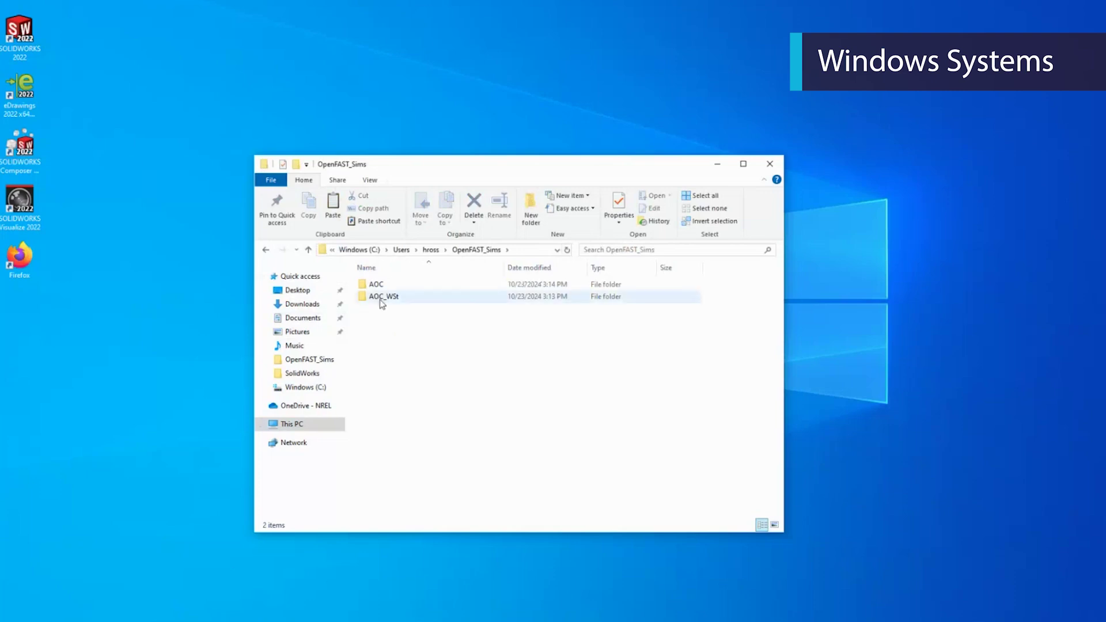
# Launch Windows PowerShell at OpenFAST_Sims through File Explorer's File menu.
pyautogui.click(271, 181)
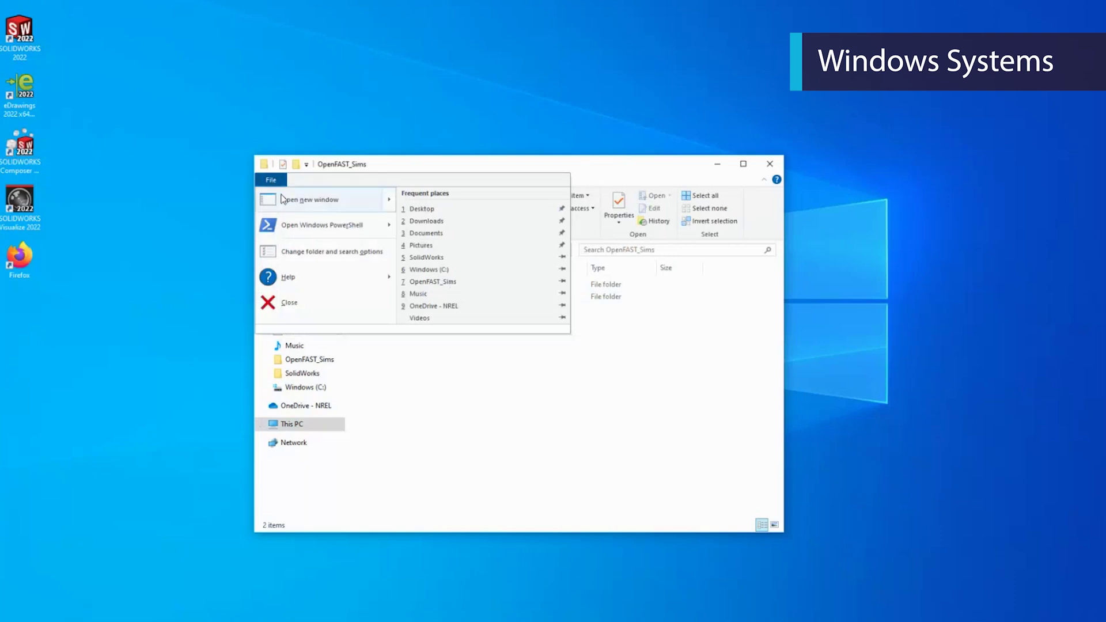
pyautogui.moveTo(344, 227)
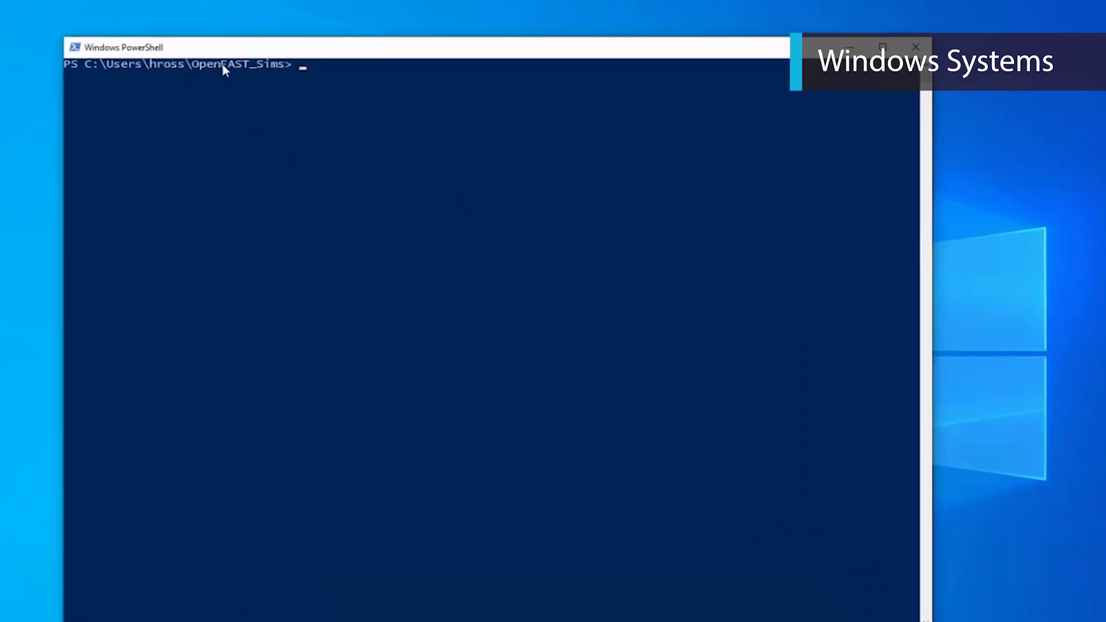
# List the folder with dir, then run openfast_x64.exe on AOC_WSt/AOC_WSt.fst to normal completion.
pyautogui.write('dir')
pyautogui.press('Return')
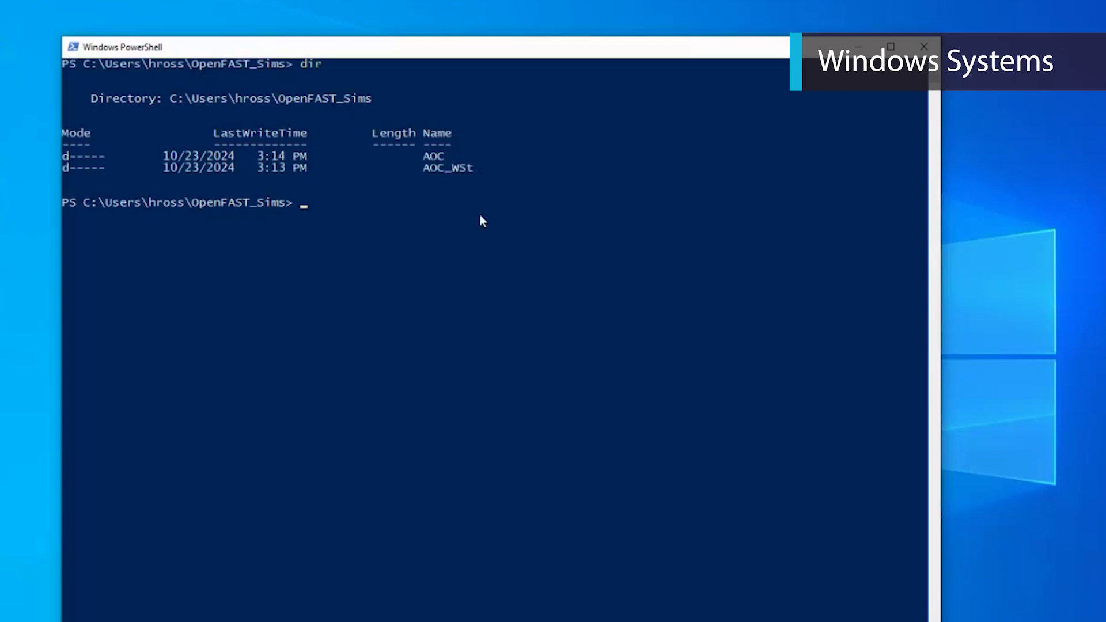
pyautogui.write('openfast_x64.exe')
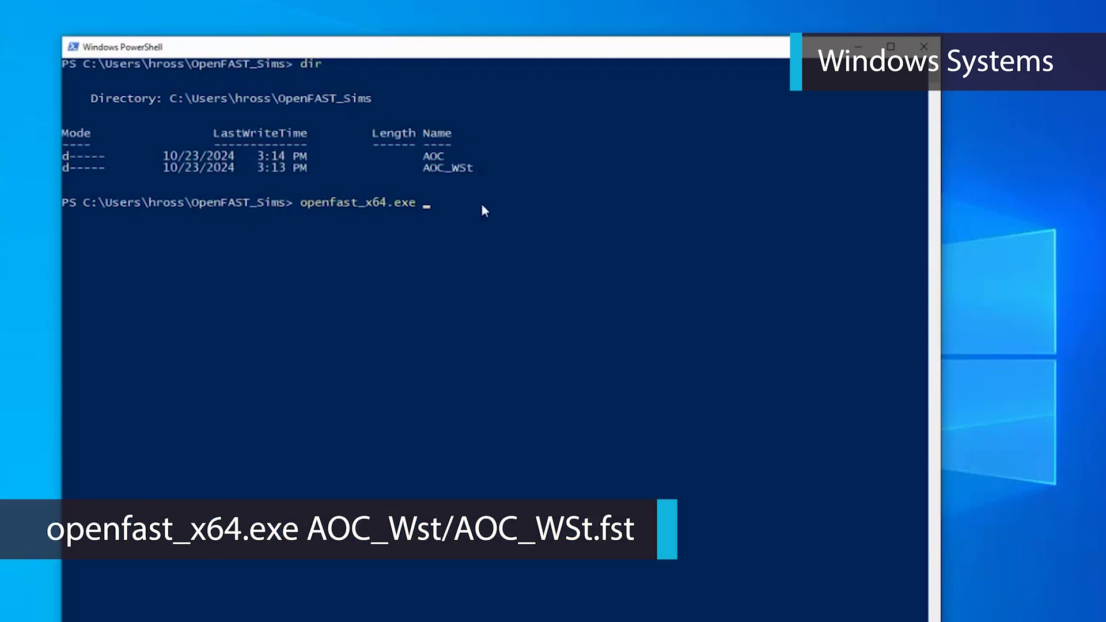
pyautogui.write('AOC_WSt/AO')
pyautogui.write('C_WSt.fst')
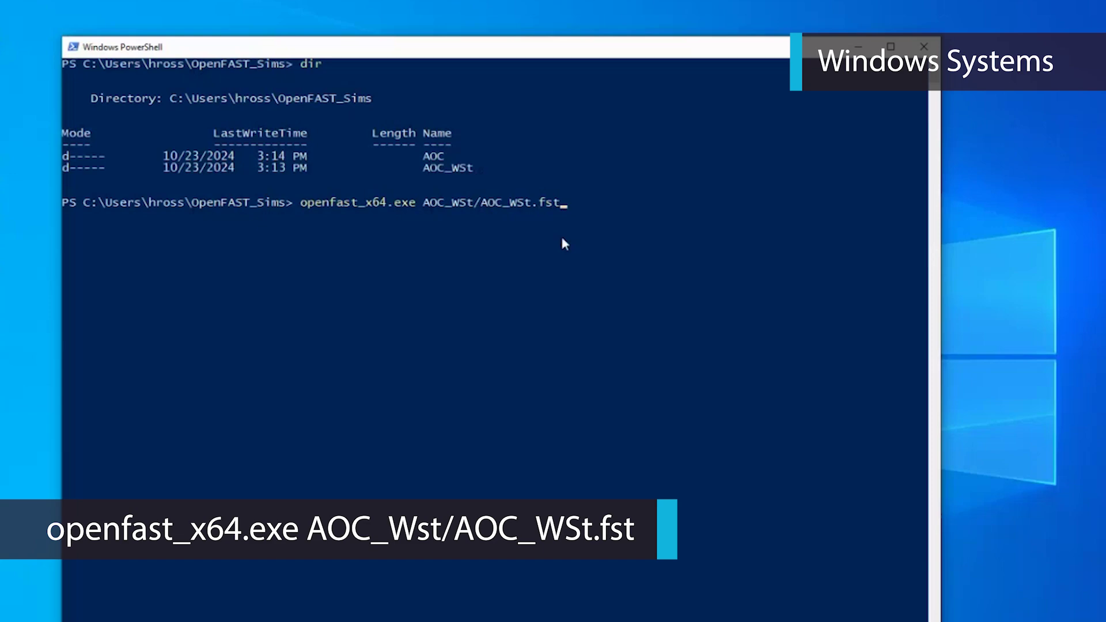
pyautogui.press('Return')
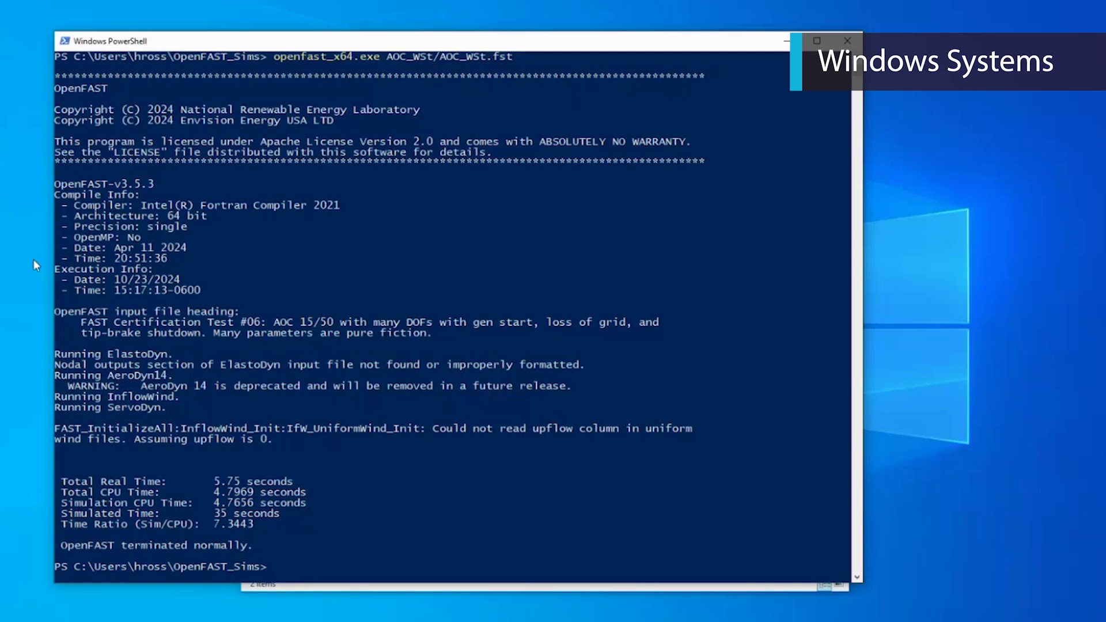
pyautogui.hotkey('alt', 'Tab')
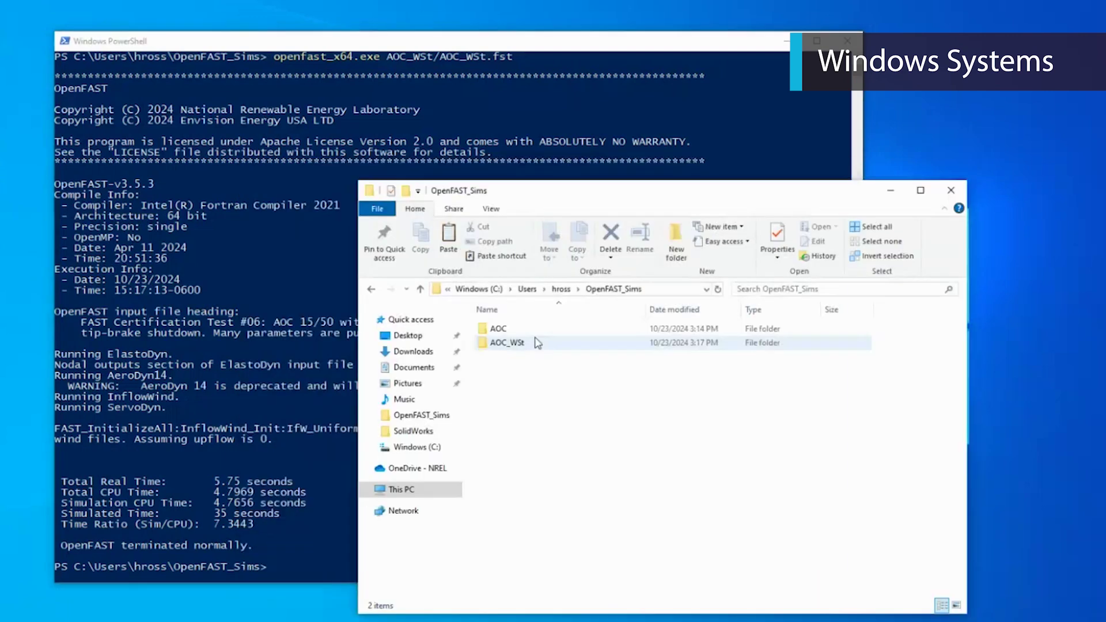
# Open the AOC_WSt folder and inspect its new .AD.sum, .ech and .outb outputs.
pyautogui.doubleClick(521, 343)
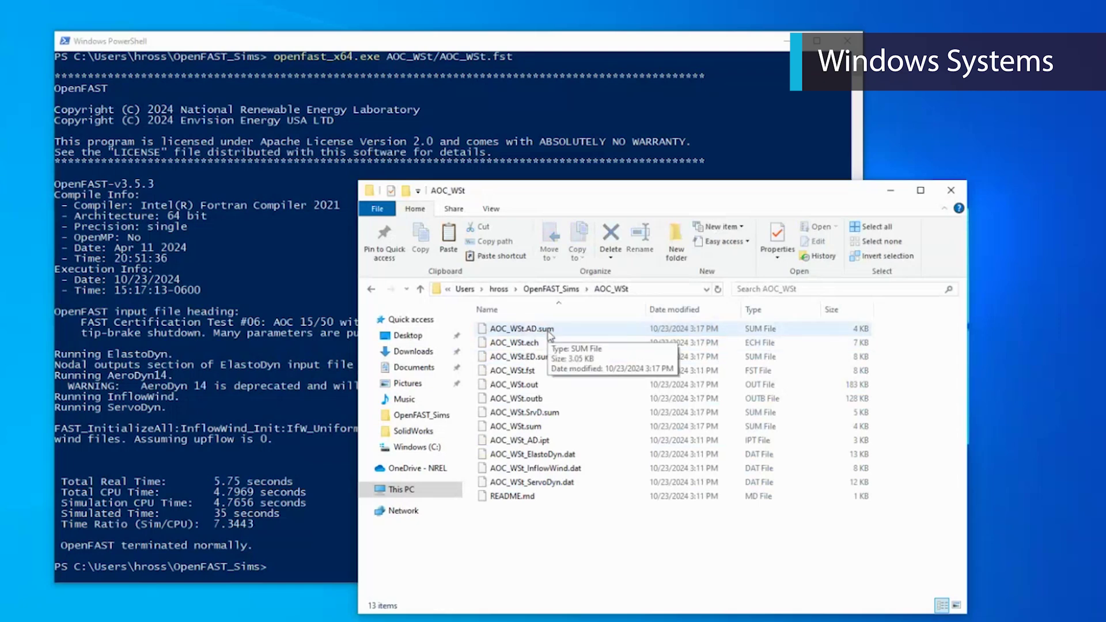
pyautogui.click(550, 335)
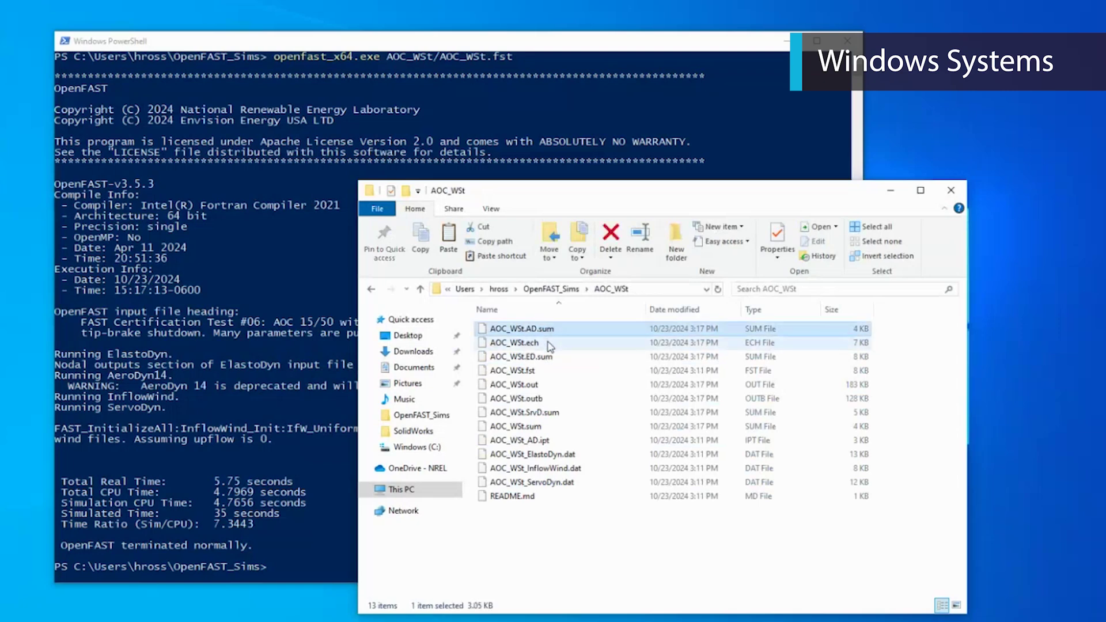
pyautogui.click(549, 343)
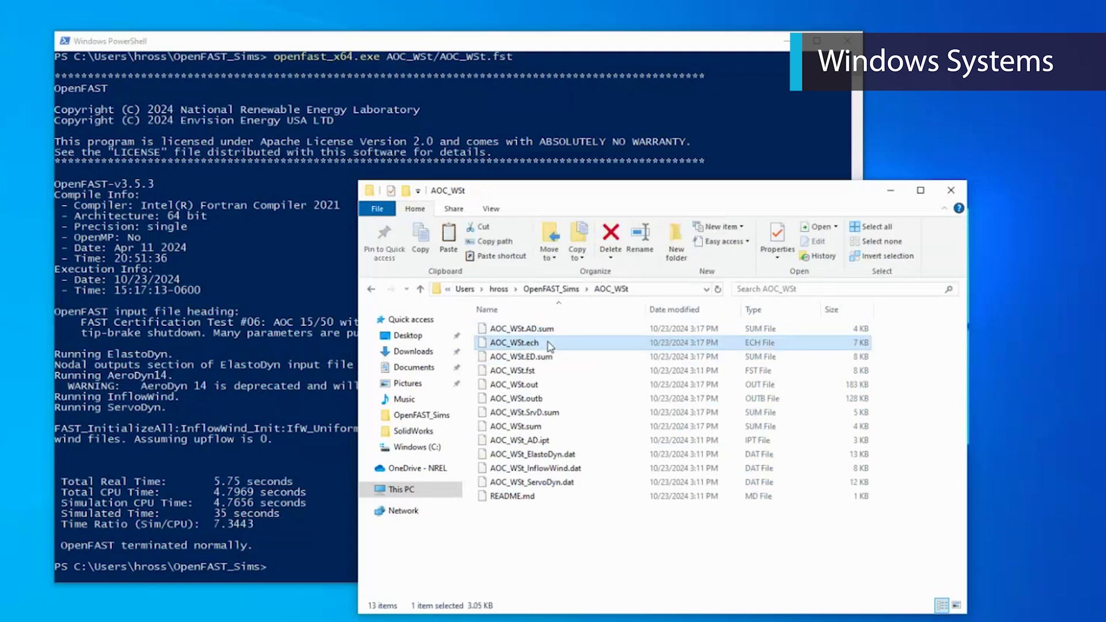
pyautogui.click(548, 398)
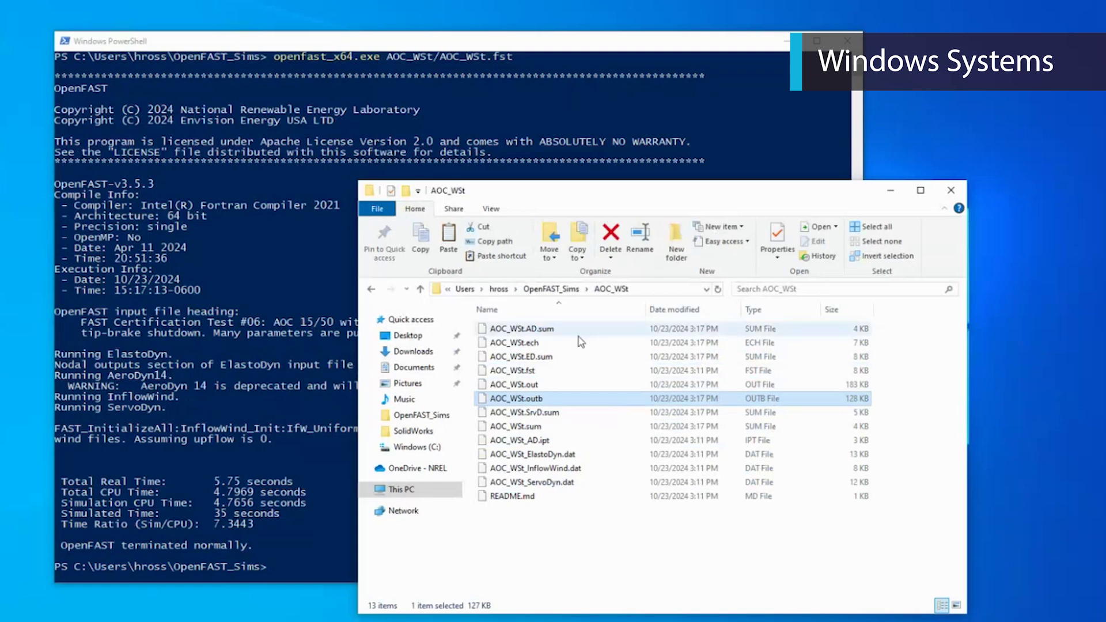
# Back in OpenFAST_Sims, select both AOC and AOC_WSt folders and delete them.
pyautogui.click(567, 290)
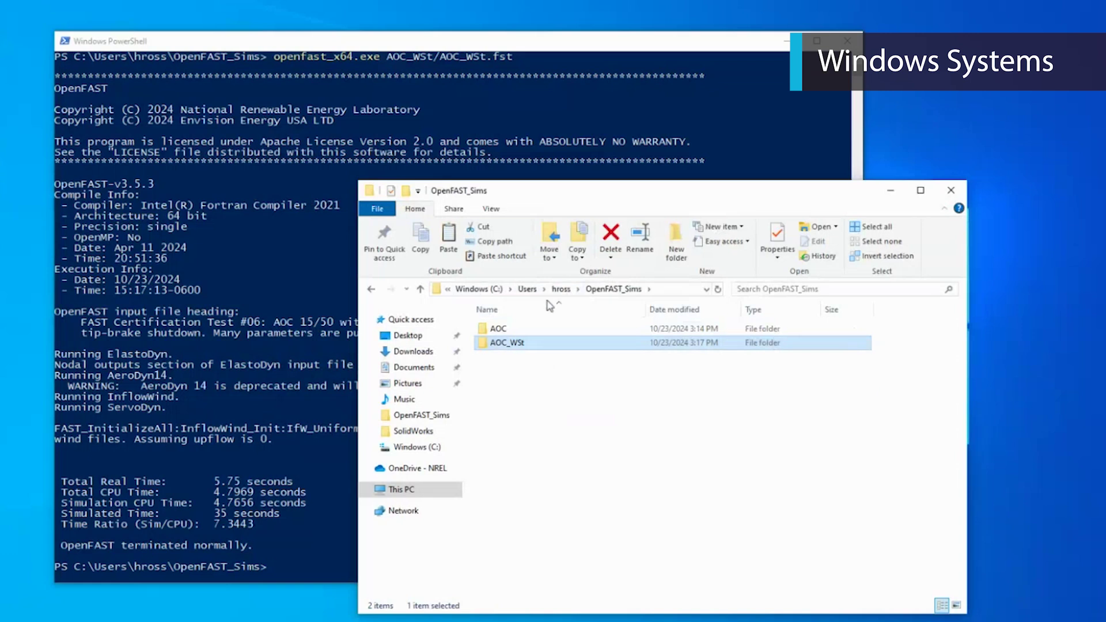
pyautogui.keyDown('ctrl'); pyautogui.click(520, 332); pyautogui.keyUp('ctrl')
pyautogui.rightClick(520, 331)
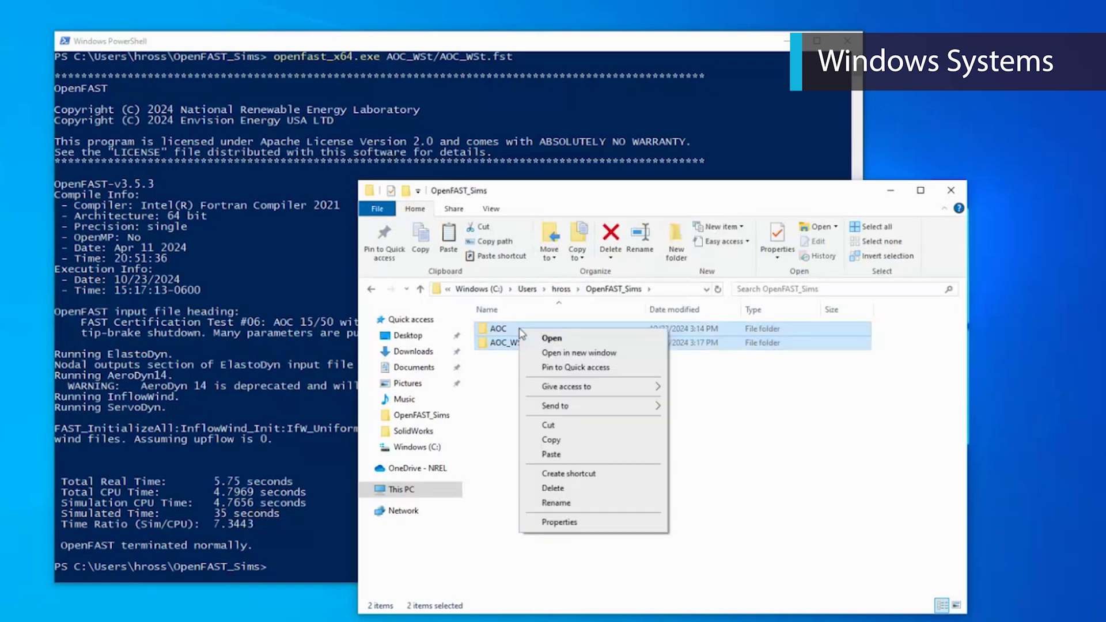
pyautogui.click(552, 488)
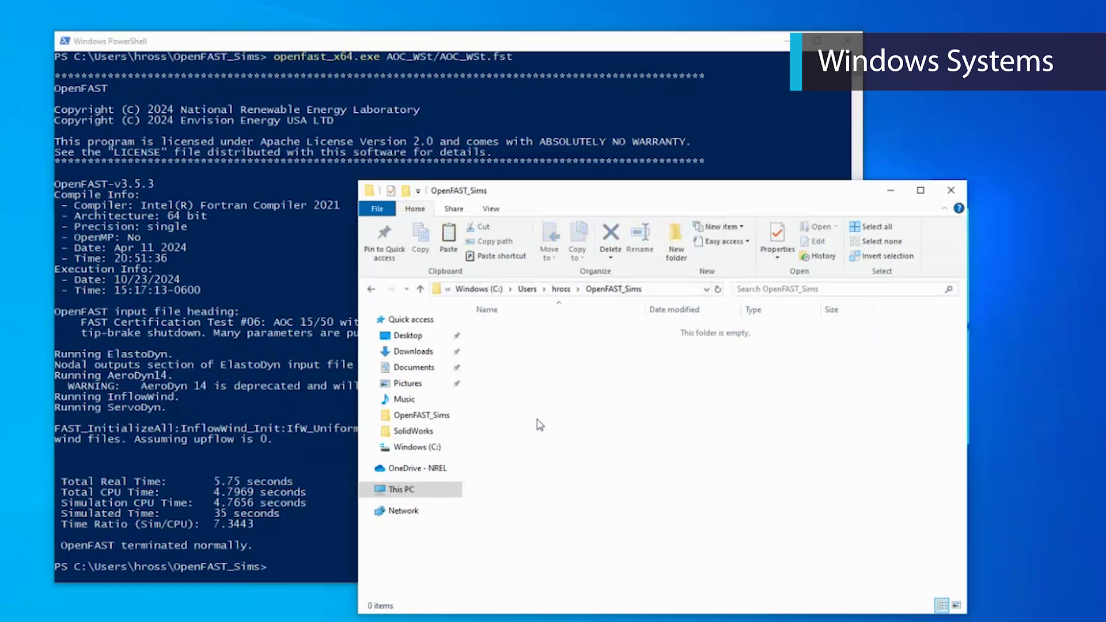
# Browse Downloads > r-test-main > glue-codes > openfast to the EllipticalWing_OLAF test case folder.
pyautogui.click(563, 289)
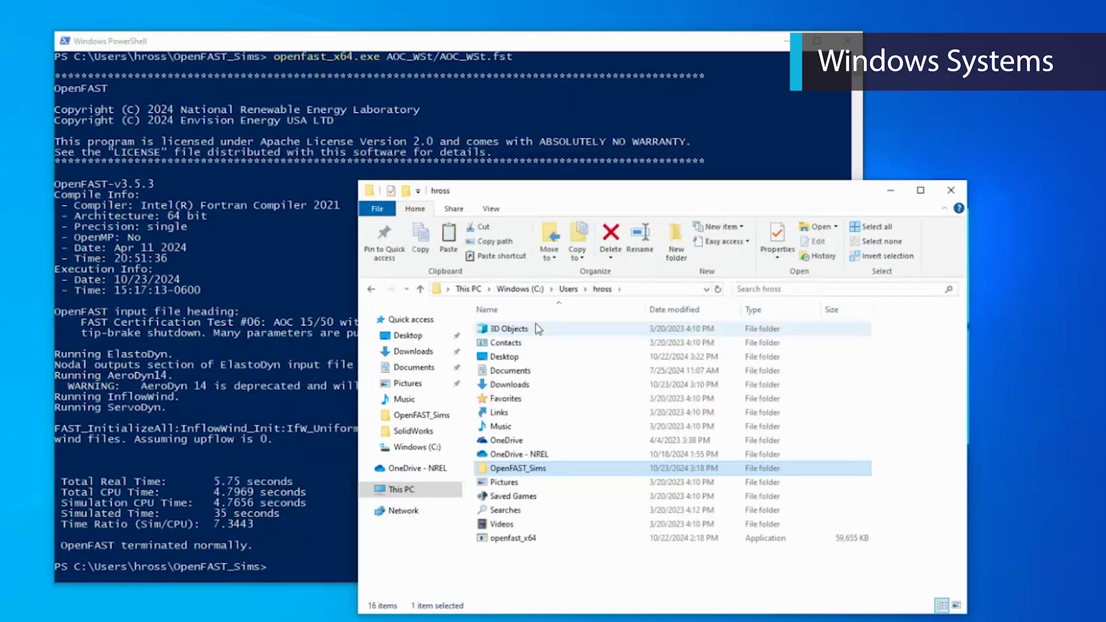
pyautogui.doubleClick(530, 384)
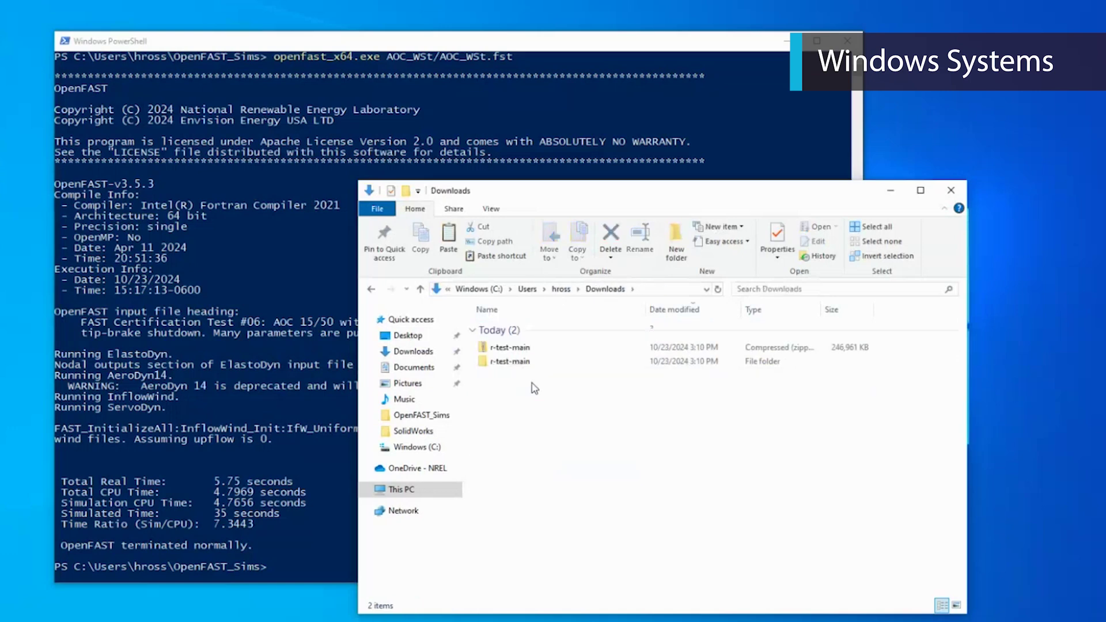
pyautogui.doubleClick(515, 362)
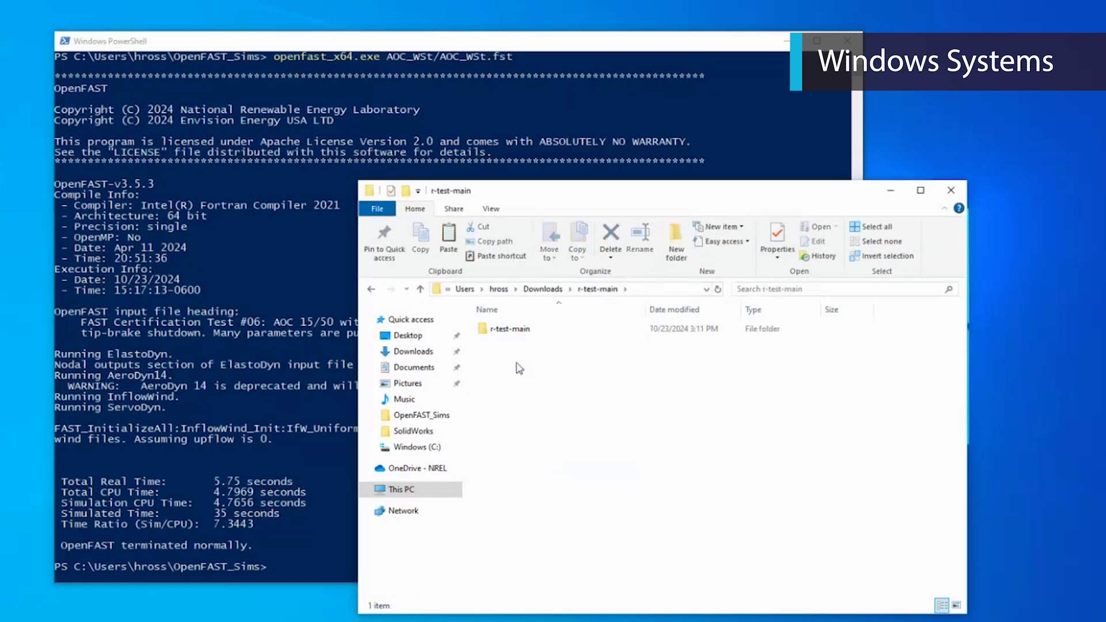
pyautogui.doubleClick(514, 331)
pyautogui.doubleClick(514, 330)
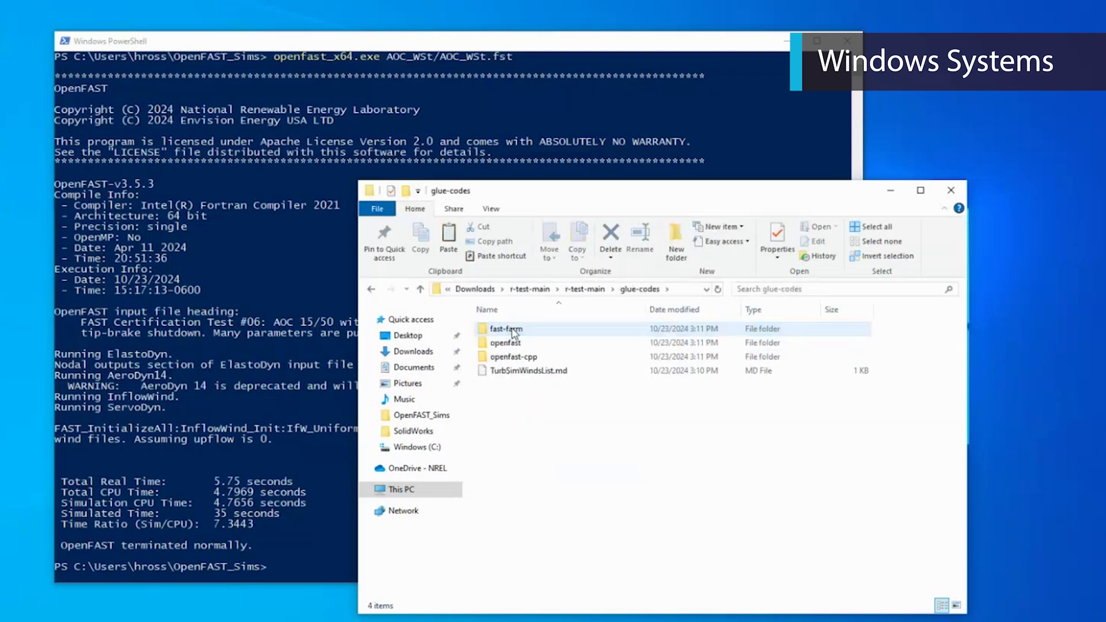
pyautogui.doubleClick(512, 342)
pyautogui.scroll(-6, 537, 452)
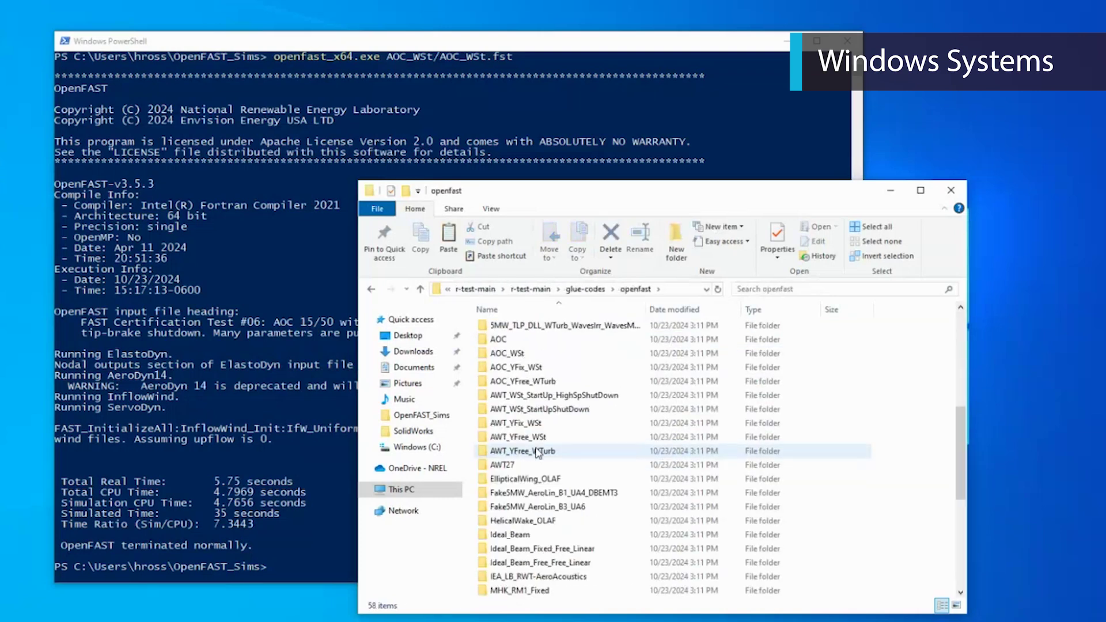
pyautogui.doubleClick(541, 479)
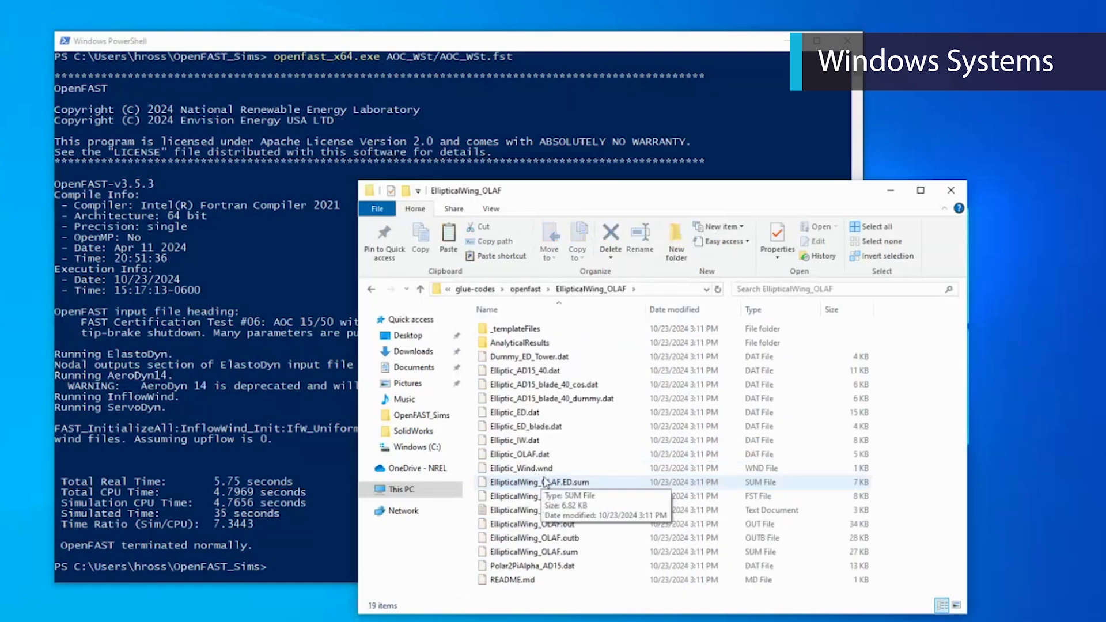
# Select and copy the eleven .dat, .wnd and .fst input files, Dummy_ED_Tower.dat through Polar2PiAlpha_AD15.dat.
pyautogui.click(601, 357)
pyautogui.keyDown('ctrl'); pyautogui.click(604, 371); pyautogui.keyUp('ctrl')
pyautogui.keyDown('ctrl'); pyautogui.click(605, 385); pyautogui.keyUp('ctrl')
pyautogui.keyDown('ctrl'); pyautogui.click(604, 398); pyautogui.keyUp('ctrl')
pyautogui.keyDown('ctrl'); pyautogui.click(598, 413); pyautogui.keyUp('ctrl')
pyautogui.keyDown('ctrl'); pyautogui.click(593, 426); pyautogui.keyUp('ctrl')
pyautogui.keyDown('ctrl'); pyautogui.click(577, 440); pyautogui.keyUp('ctrl')
pyautogui.keyDown('ctrl'); pyautogui.click(577, 454); pyautogui.keyUp('ctrl')
pyautogui.keyDown('ctrl'); pyautogui.click(576, 468); pyautogui.keyUp('ctrl')
pyautogui.keyDown('ctrl'); pyautogui.click(576, 498); pyautogui.keyUp('ctrl')
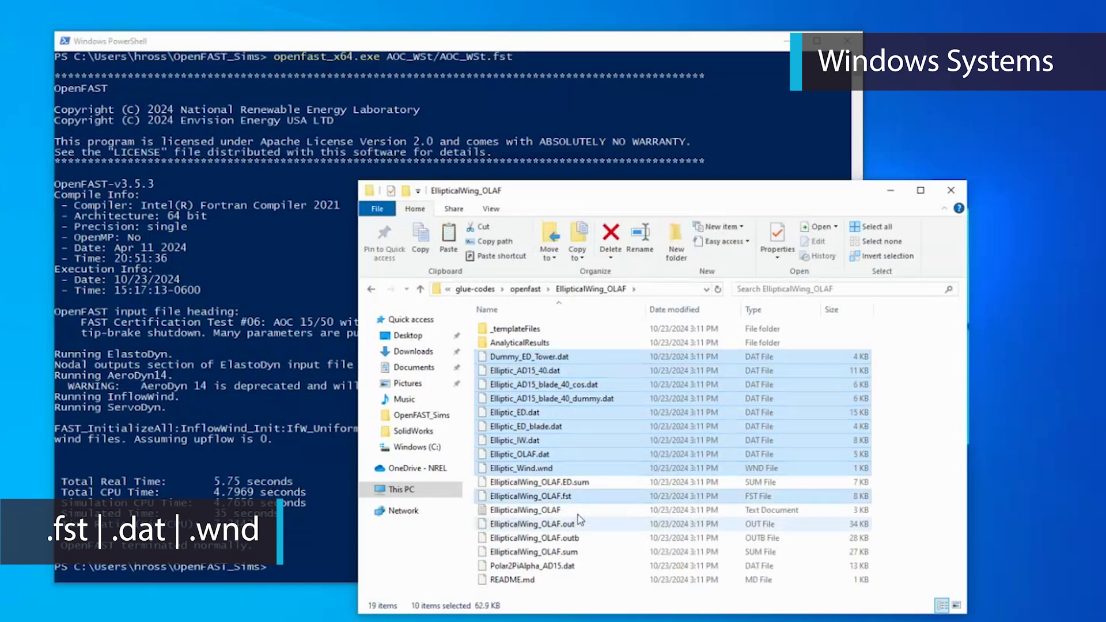
pyautogui.keyDown('ctrl'); pyautogui.click(578, 566); pyautogui.keyUp('ctrl')
pyautogui.rightClick(582, 427)
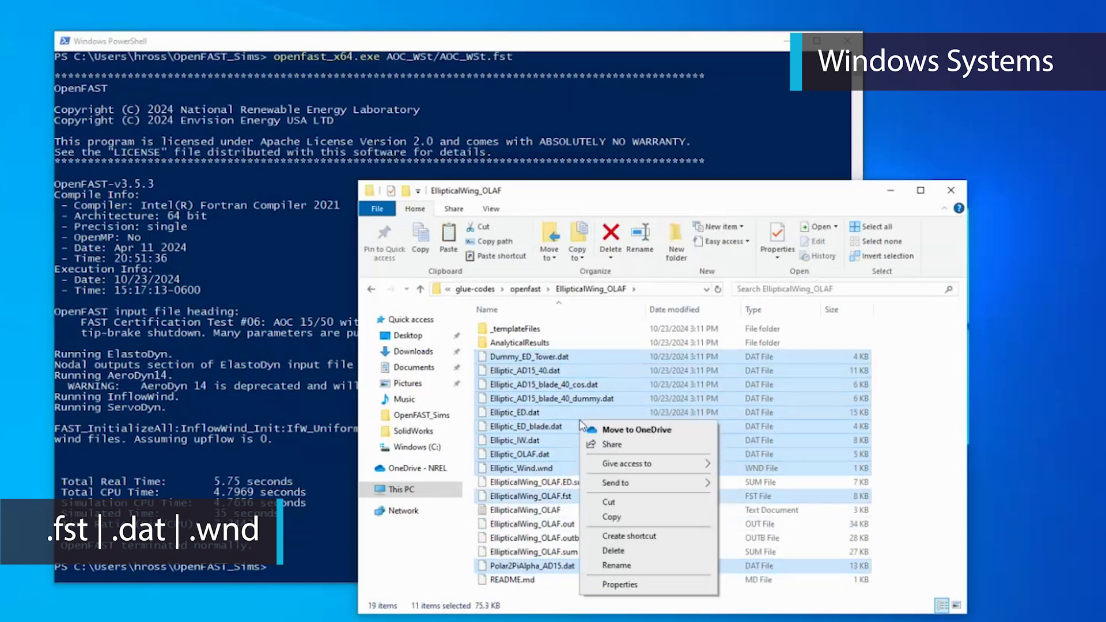
pyautogui.click(619, 519)
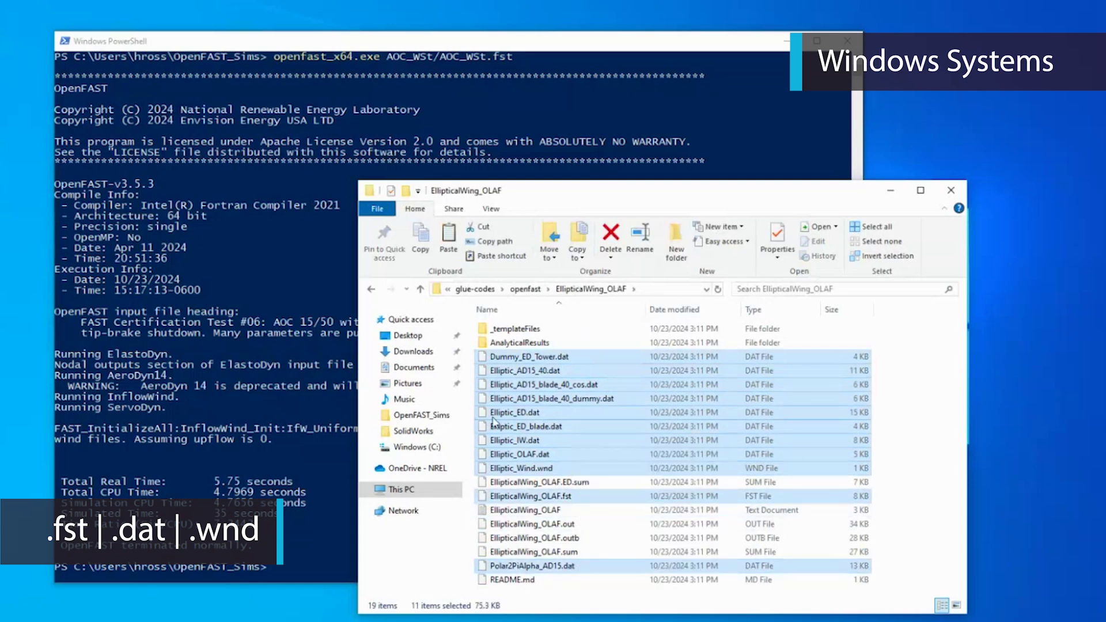
# Paste the copied input files into the empty OpenFAST_Sims folder.
pyautogui.click(421, 414)
pyautogui.rightClick(554, 373)
pyautogui.click(596, 463)
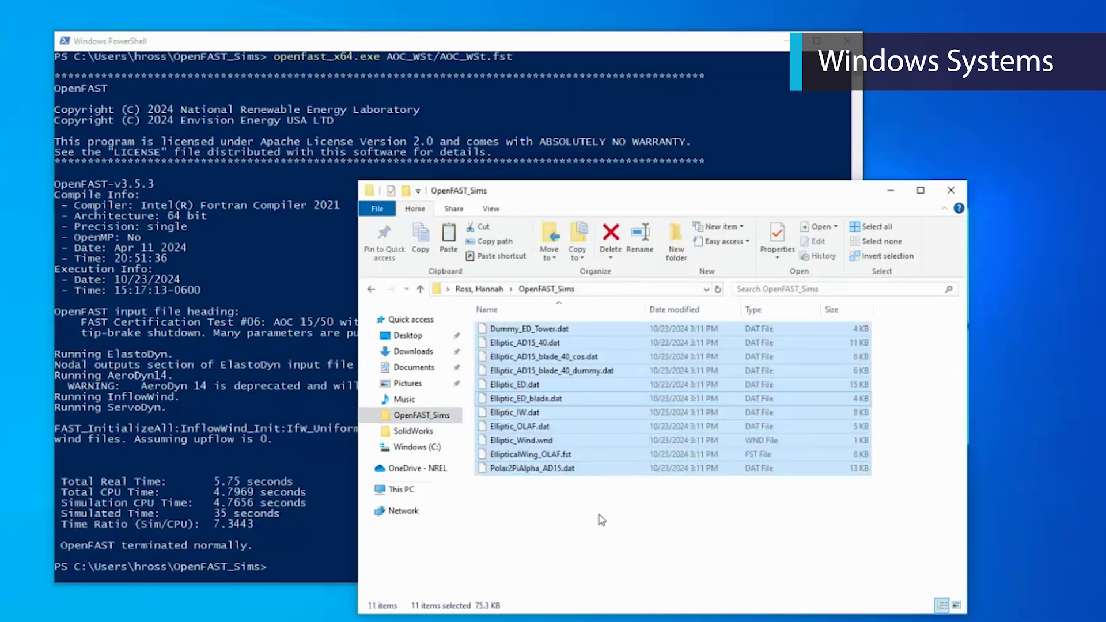
pyautogui.click(601, 519)
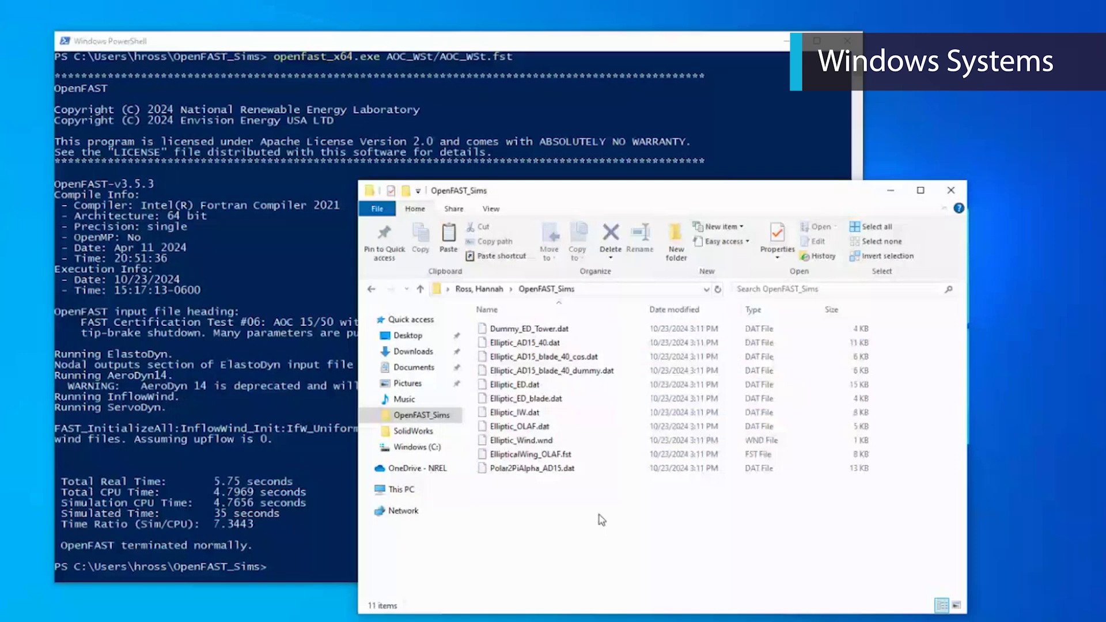
pyautogui.click(506, 61)
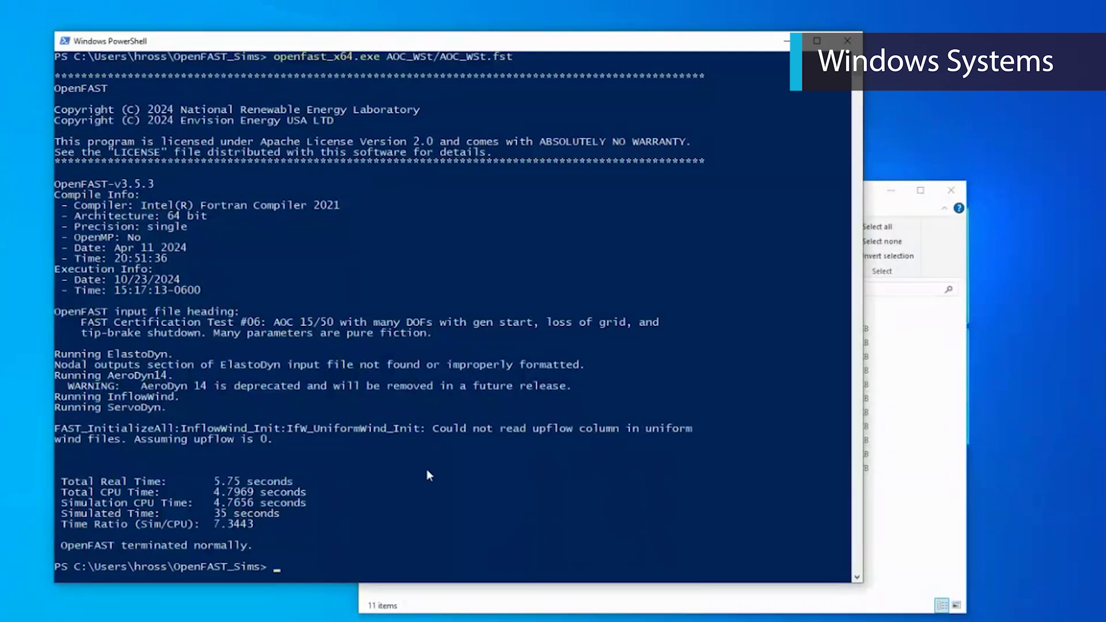
# List files with dir and run openfast_x64.exe EllipticalWing_OLAF.fst through its 500-second simulation.
pyautogui.write('dir')
pyautogui.press('Return')
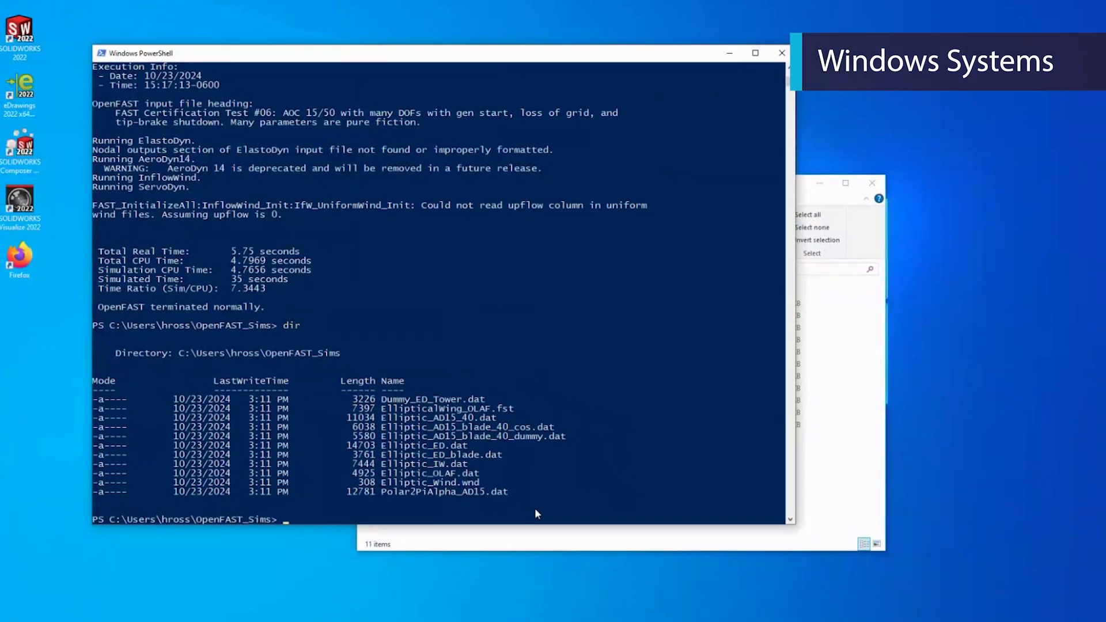
pyautogui.write('openf')
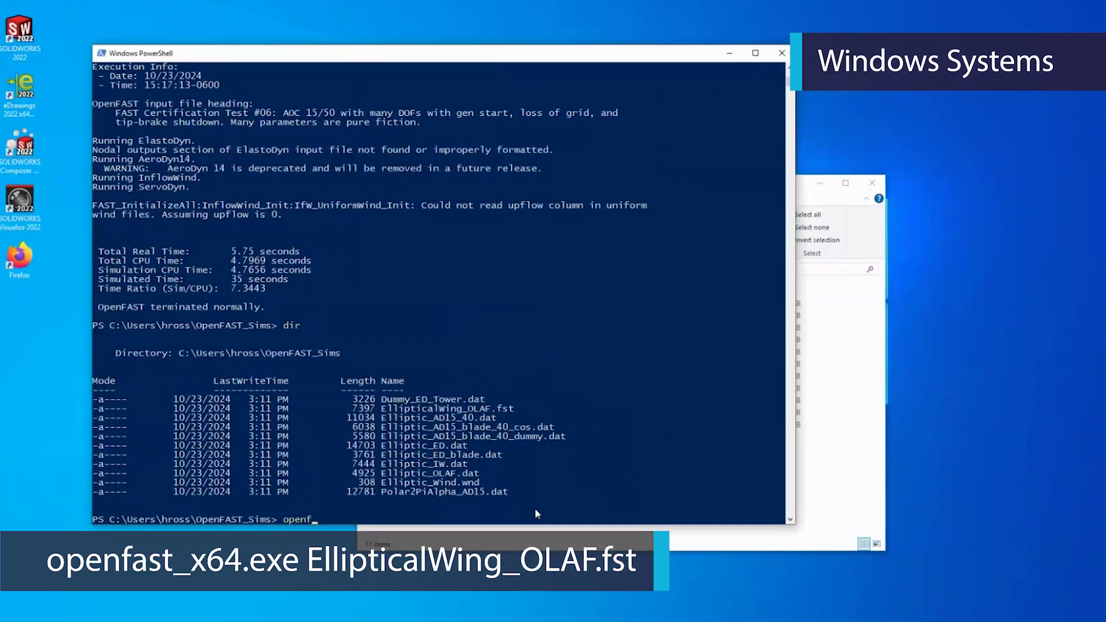
pyautogui.write('ast_x64.exe EllipticalWing_OLAF.fst')
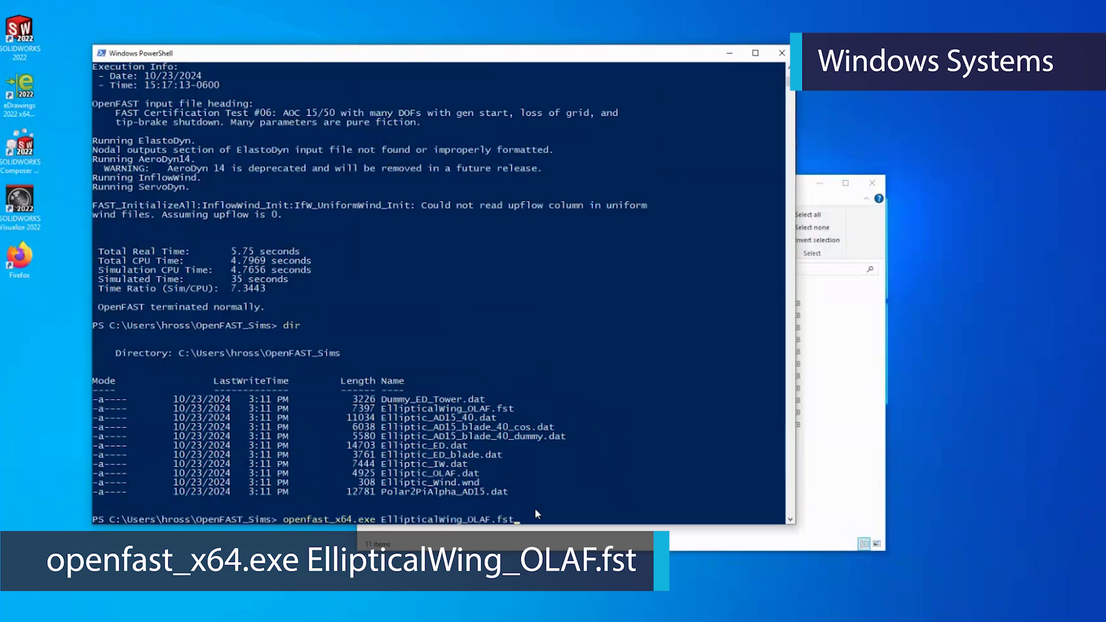
pyautogui.press('Return')
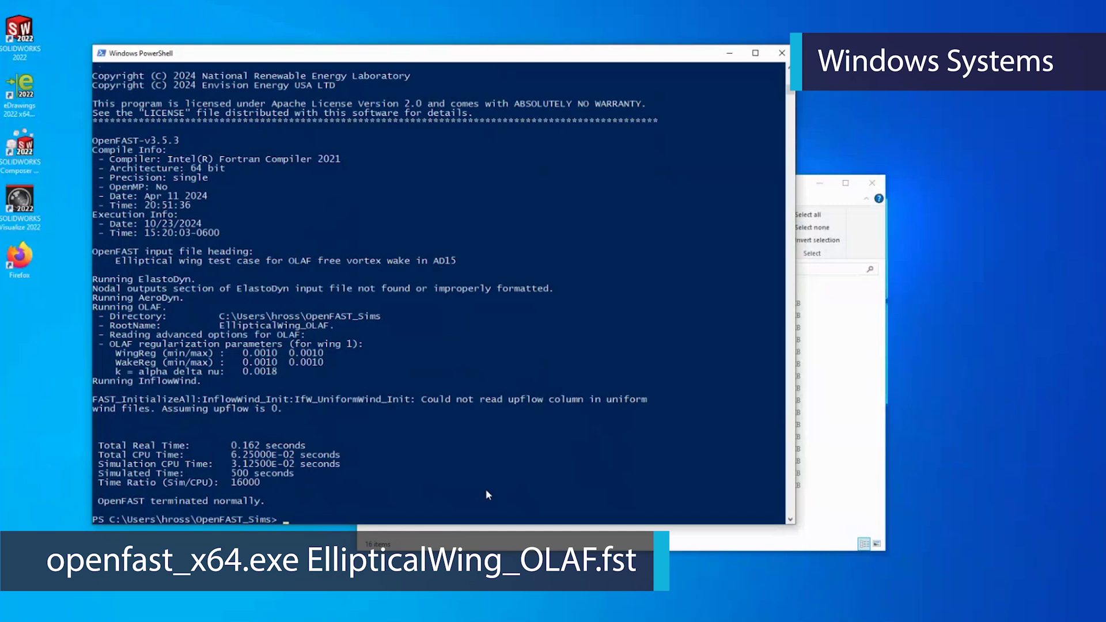
pyautogui.click(810, 541)
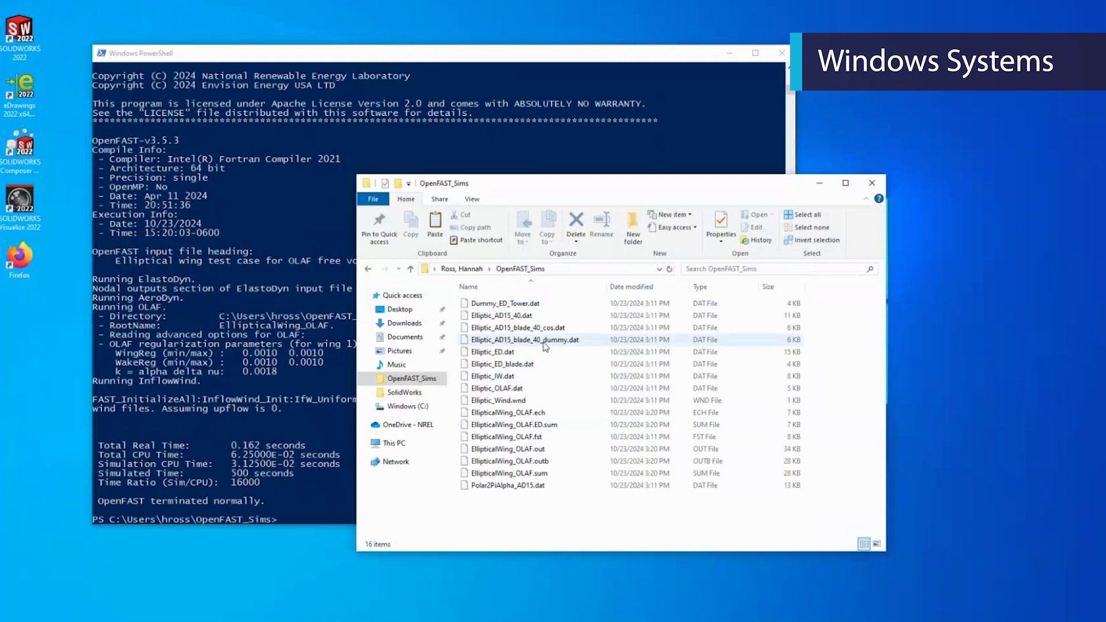
# Check the .ED.sum and .outb outputs, delete r-test-main and its zip, then close both windows.
pyautogui.click(552, 425)
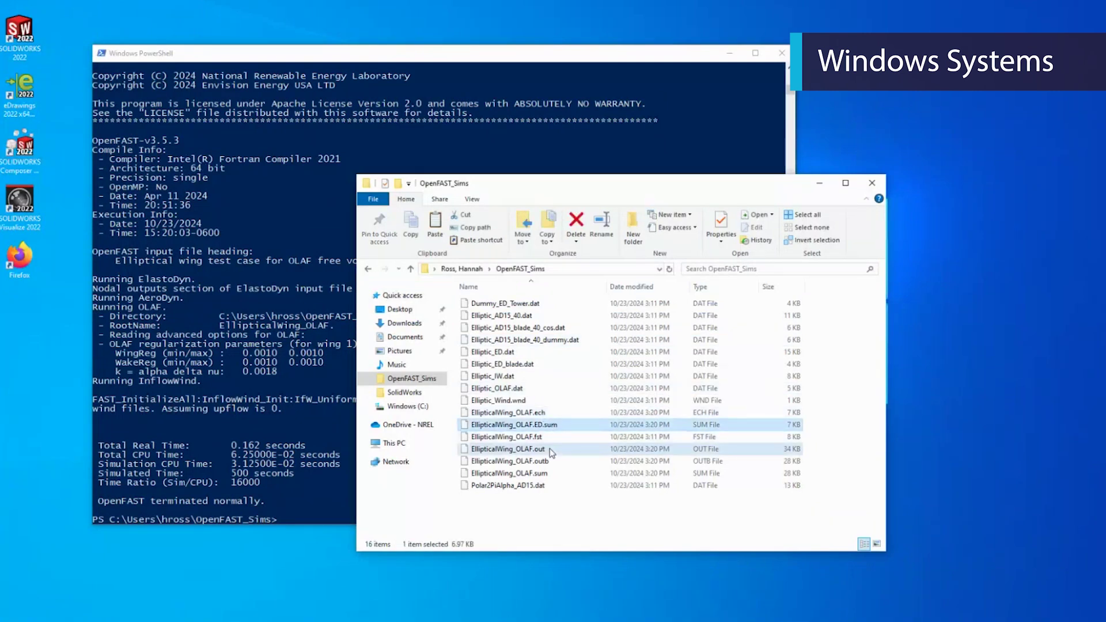
pyautogui.click(553, 461)
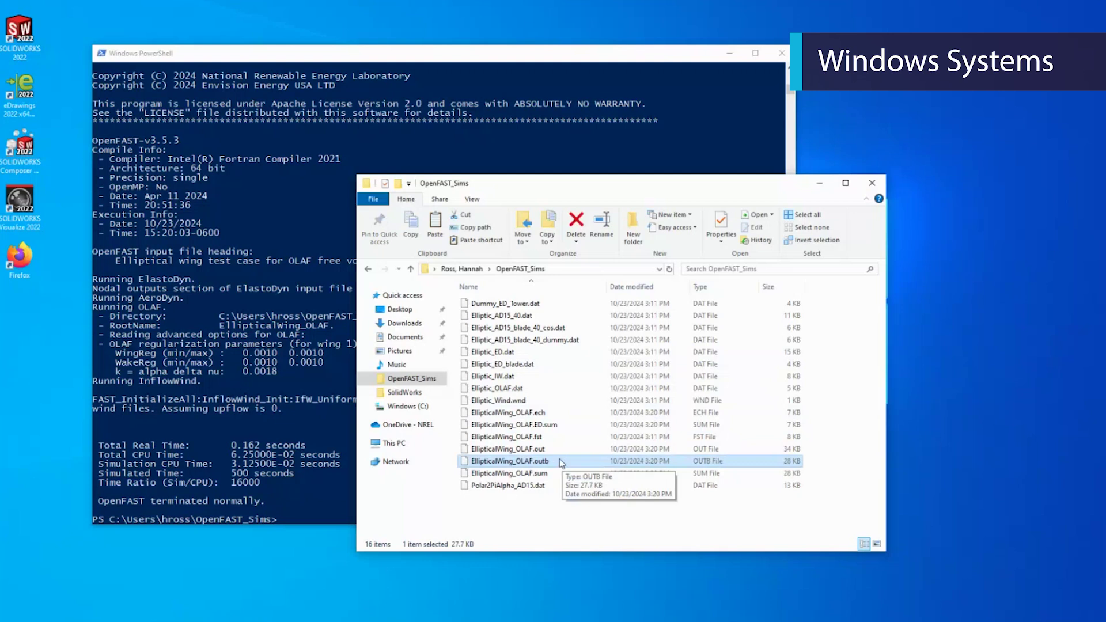
pyautogui.click(404, 323)
pyautogui.moveTo(498, 346); pyautogui.dragTo(502, 324)
pyautogui.rightClick(501, 323)
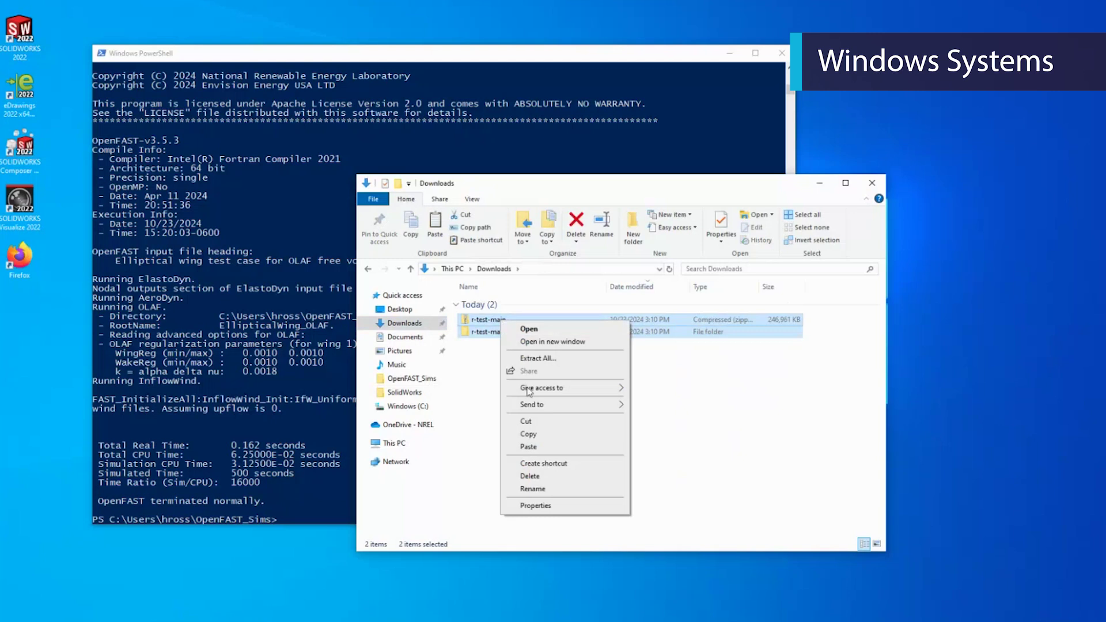
pyautogui.click(546, 415)
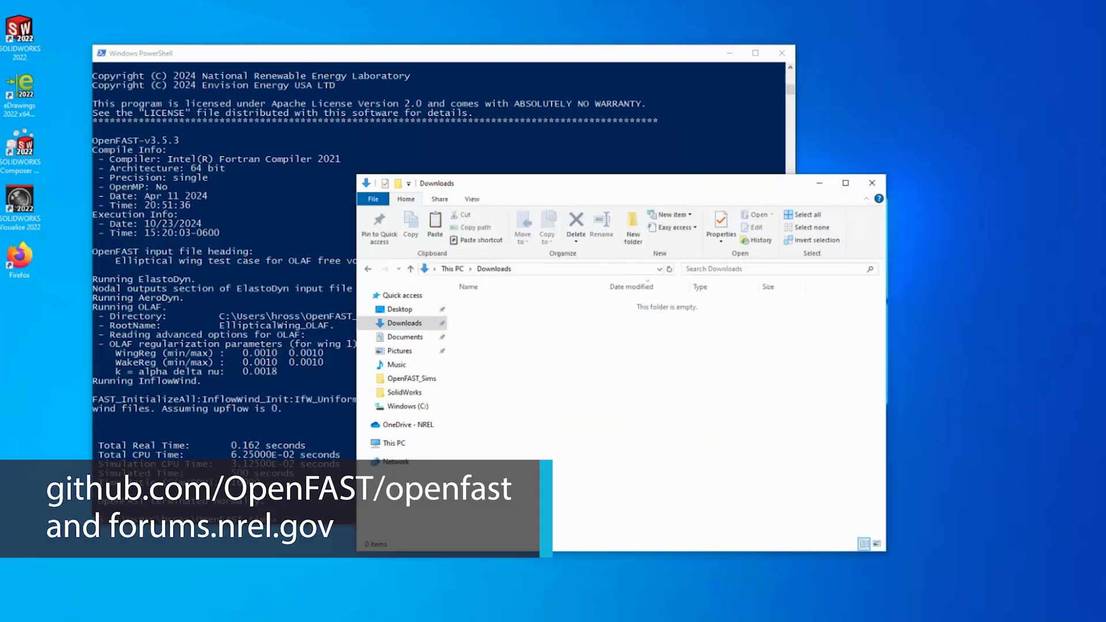
pyautogui.click(872, 183)
pyautogui.click(782, 53)
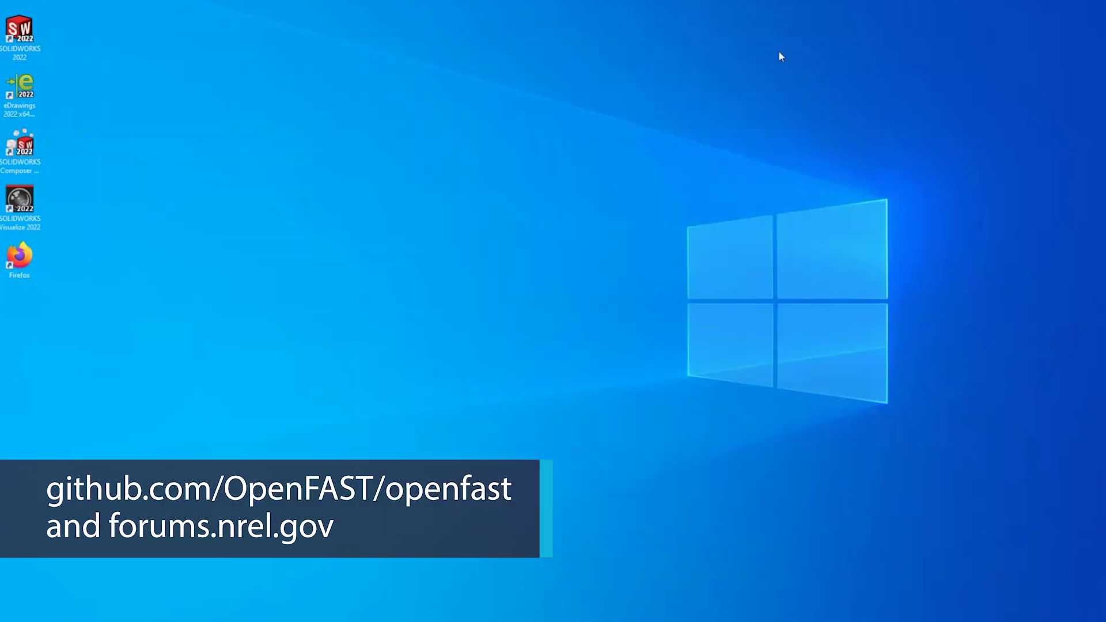